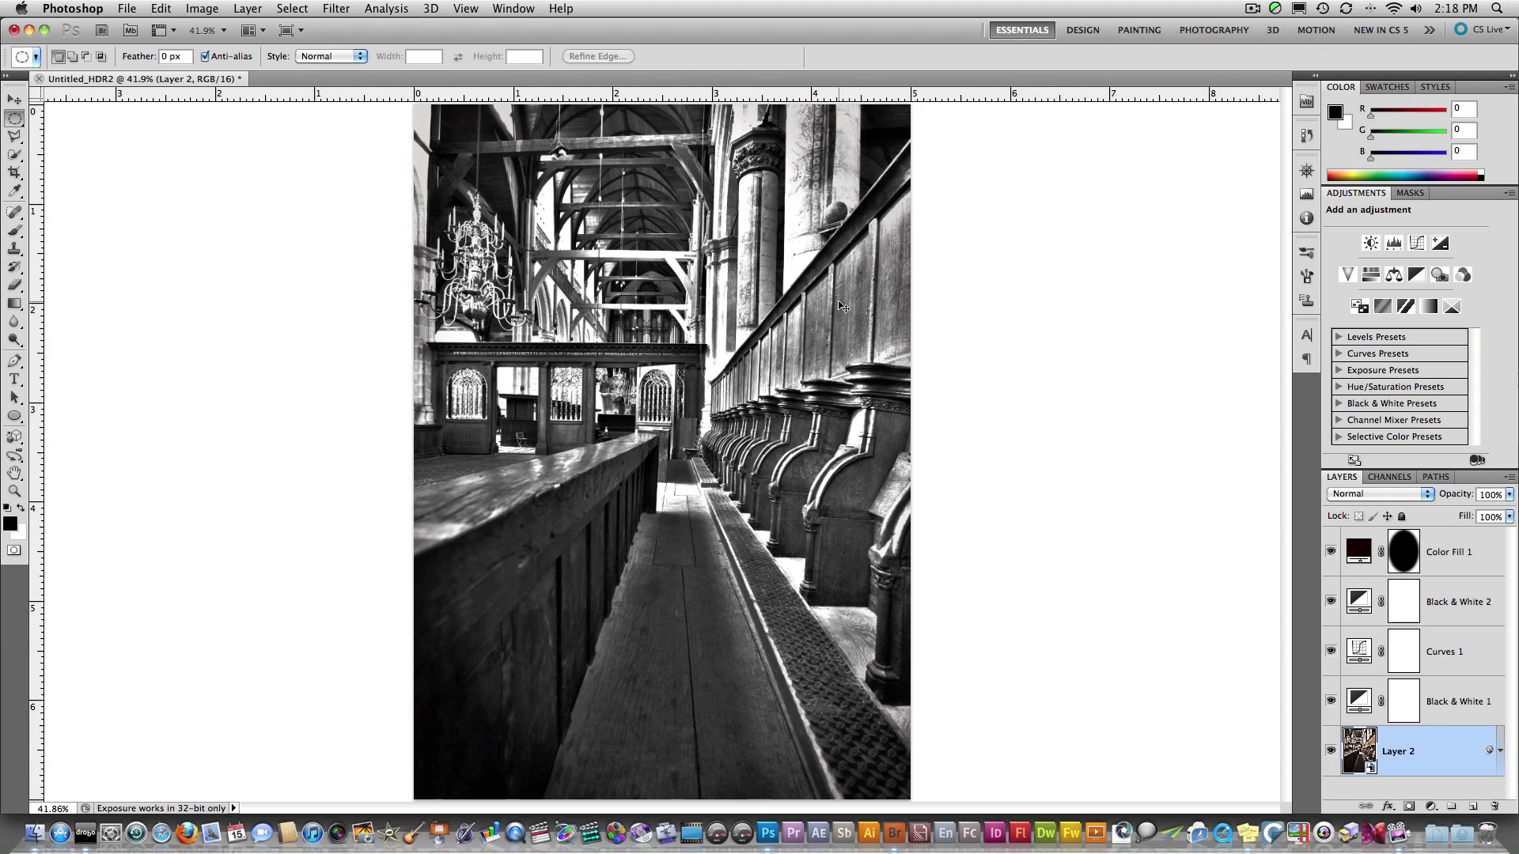
Switch from Photoshop to Adobe Bridge, showing the HDR_Toning folder's five exposures.
key("super+Tab")
key("super+Tab")
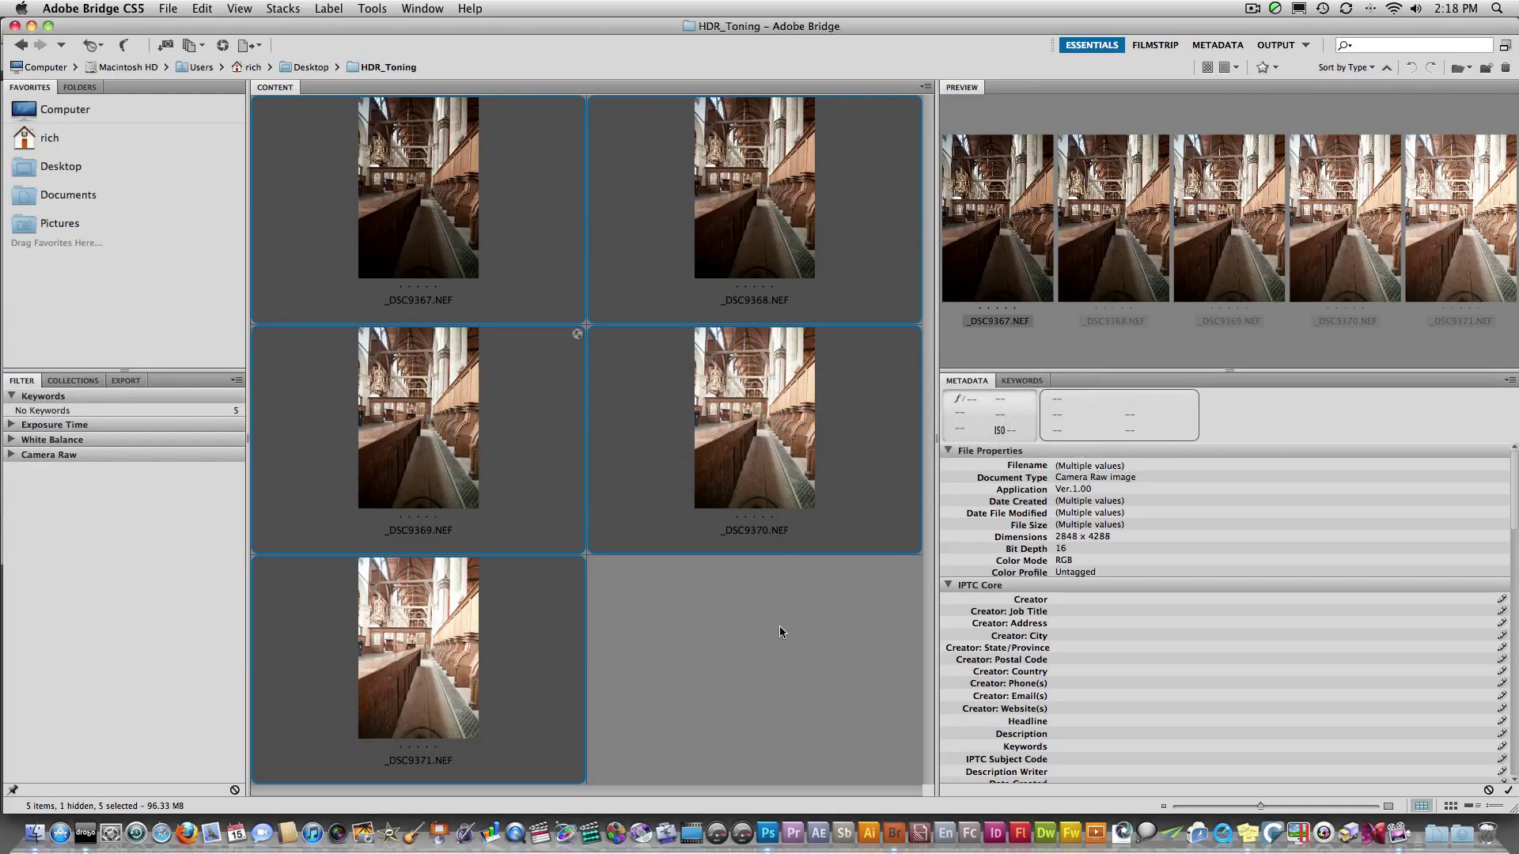
Preview each bracketed exposure from _DSC9367.NEF through _DSC9371.NEF and back.
left_click(776, 629)
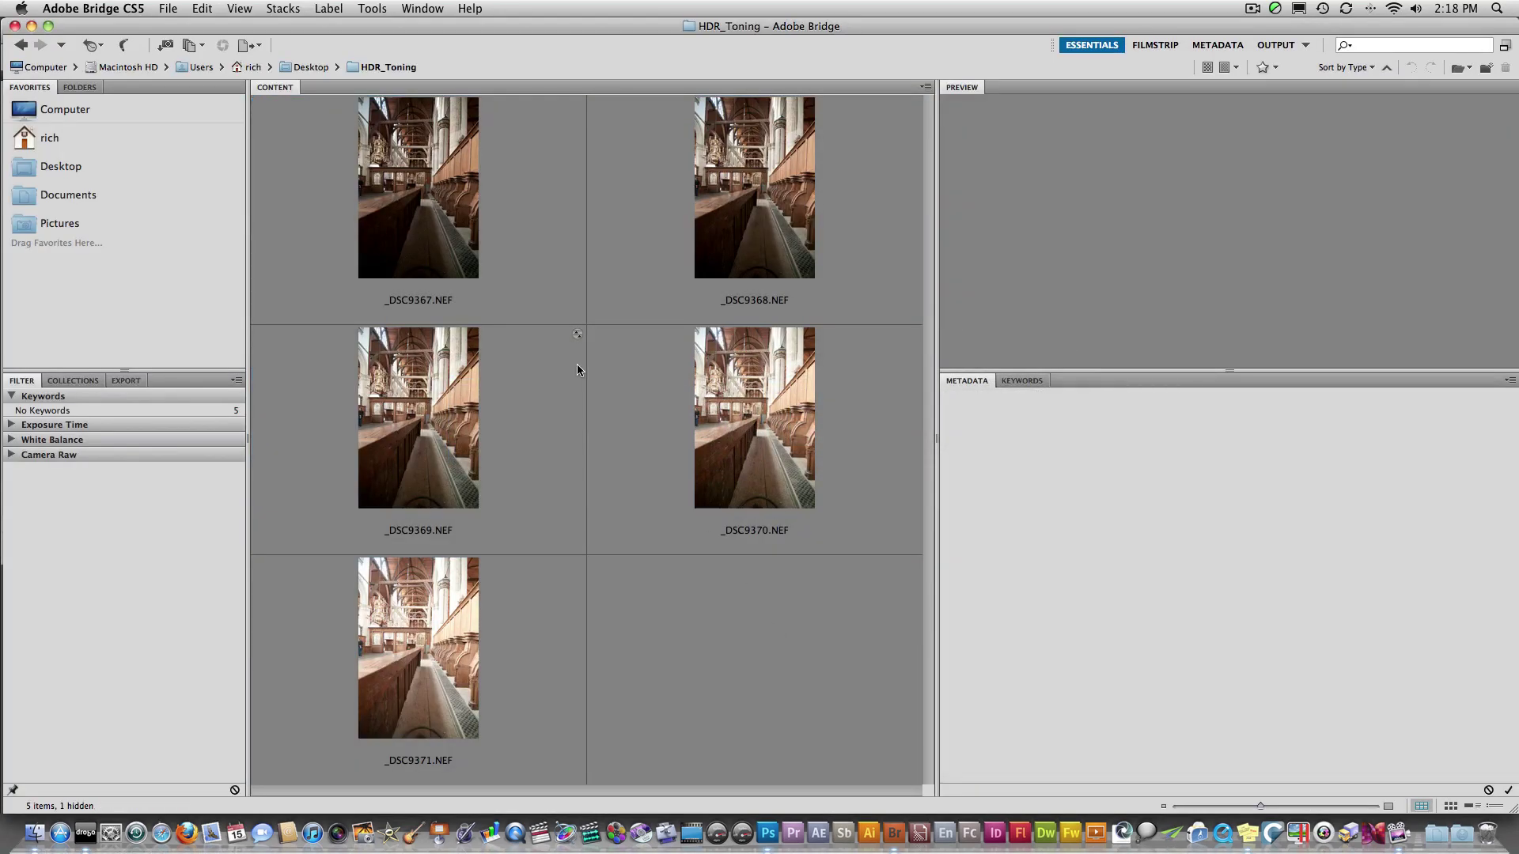
left_click(500, 317)
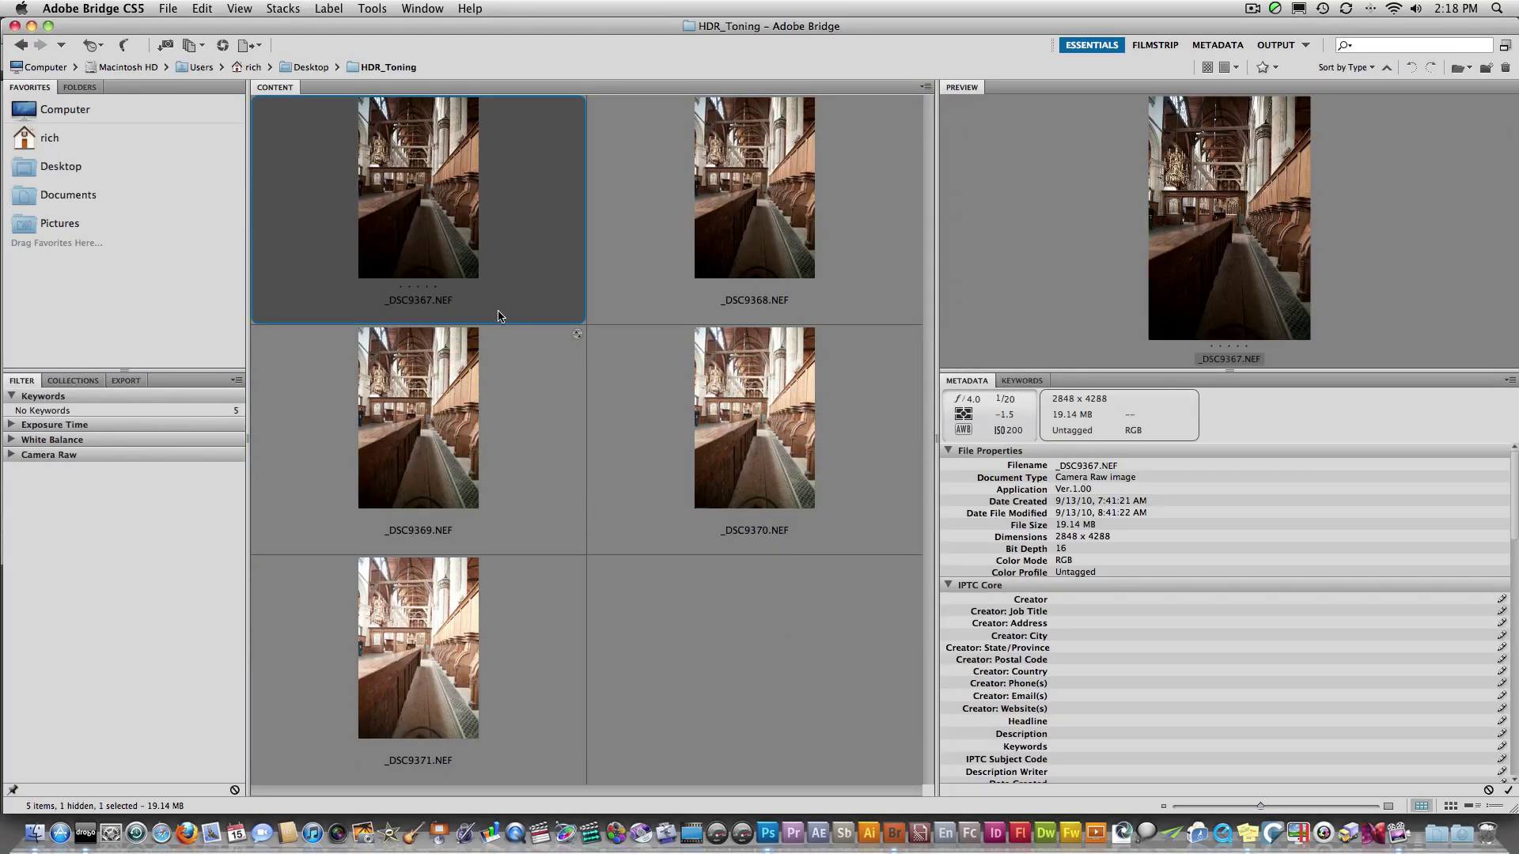
key("Right")
key("Down")
key("Left")
key("Down")
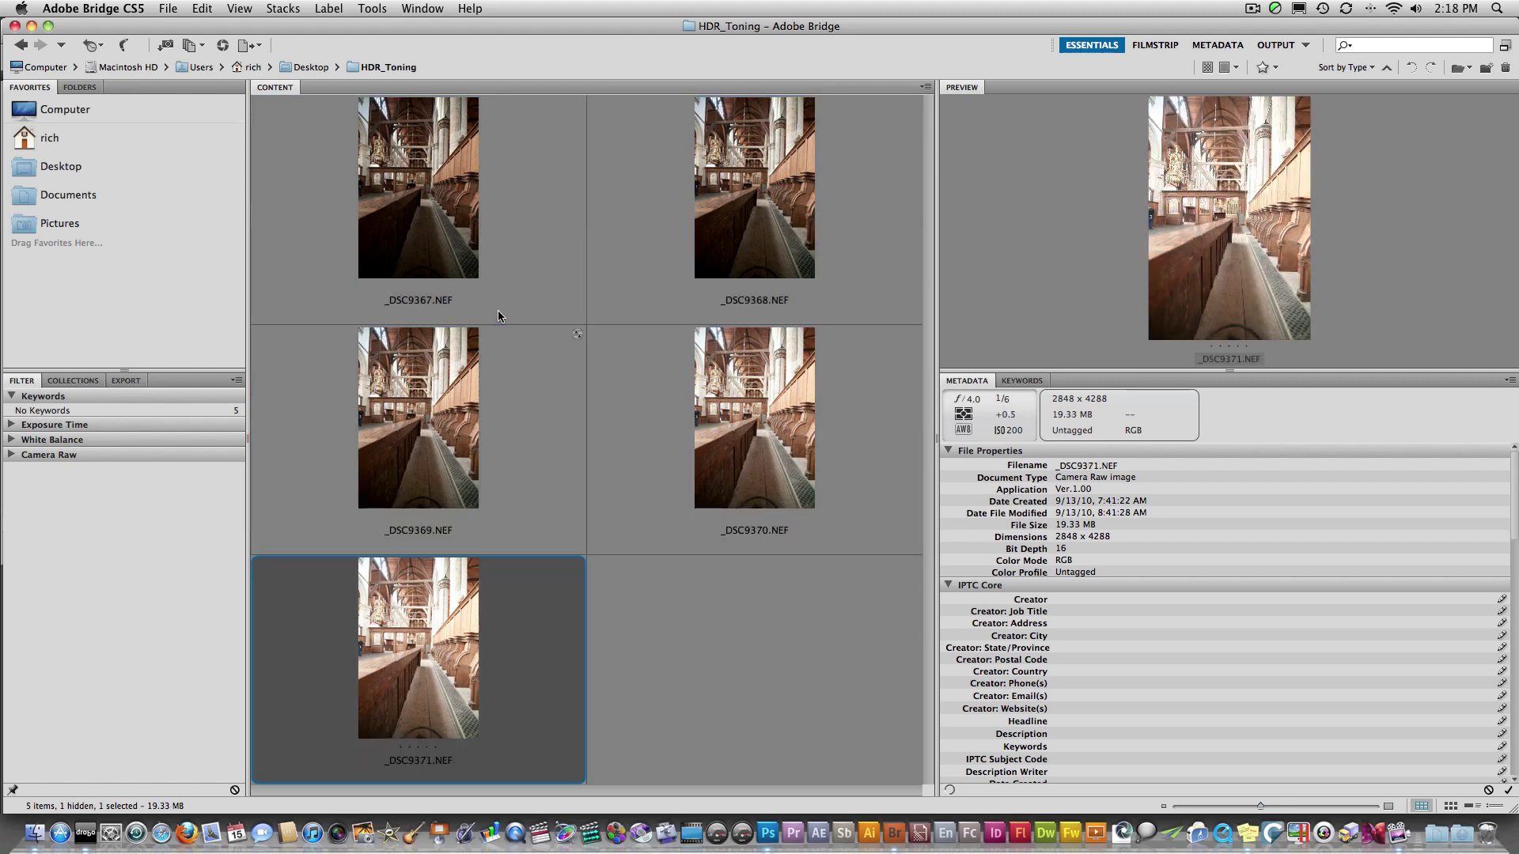
key("Right")
key("Up")
key("Left")
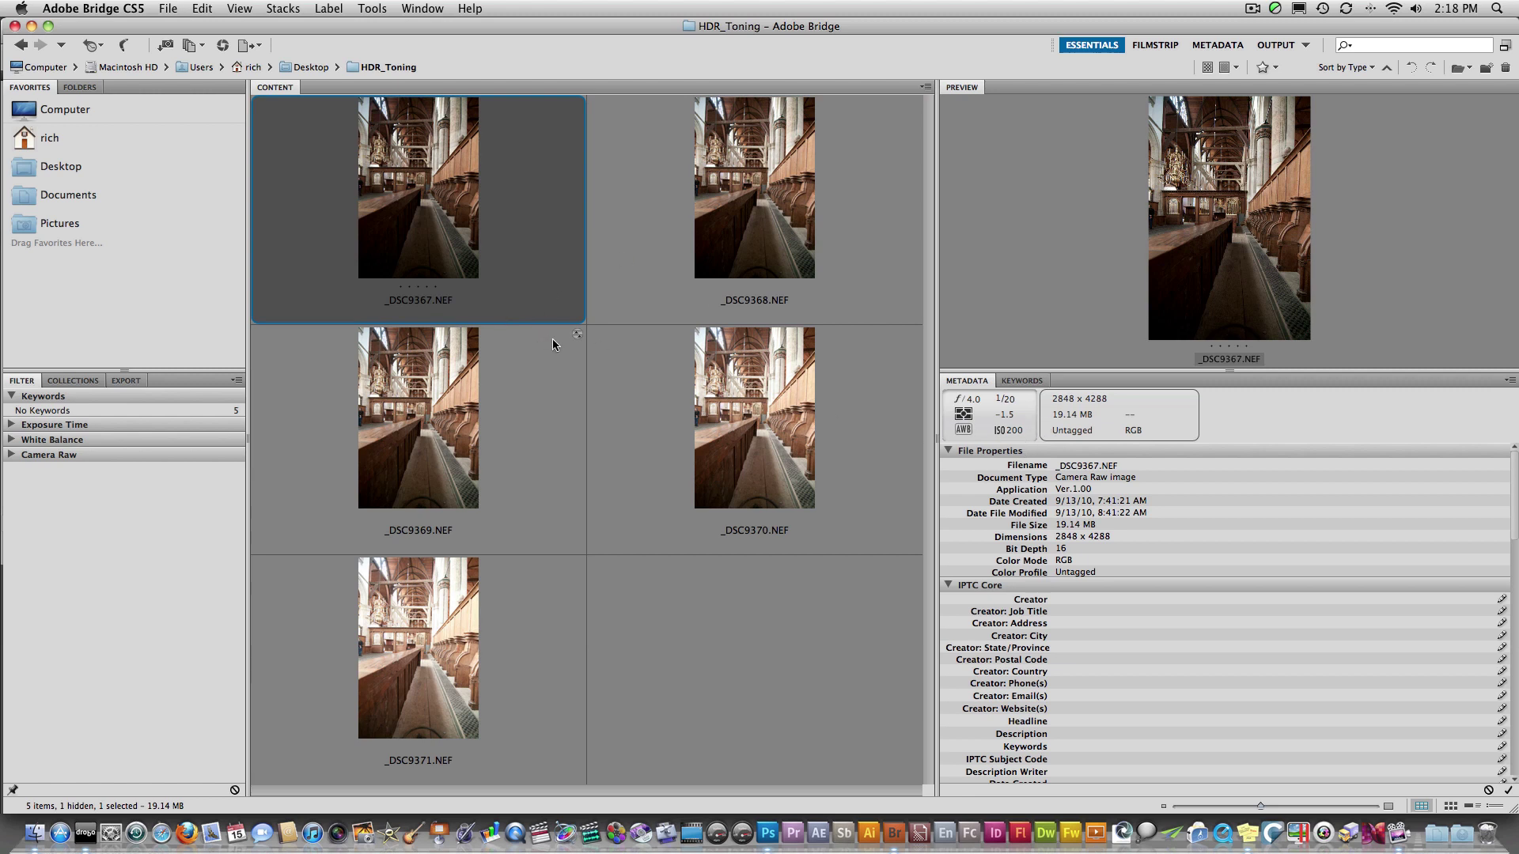
Select all five exposures and send them to Photoshop's Merge to HDR Pro.
key("super+a")
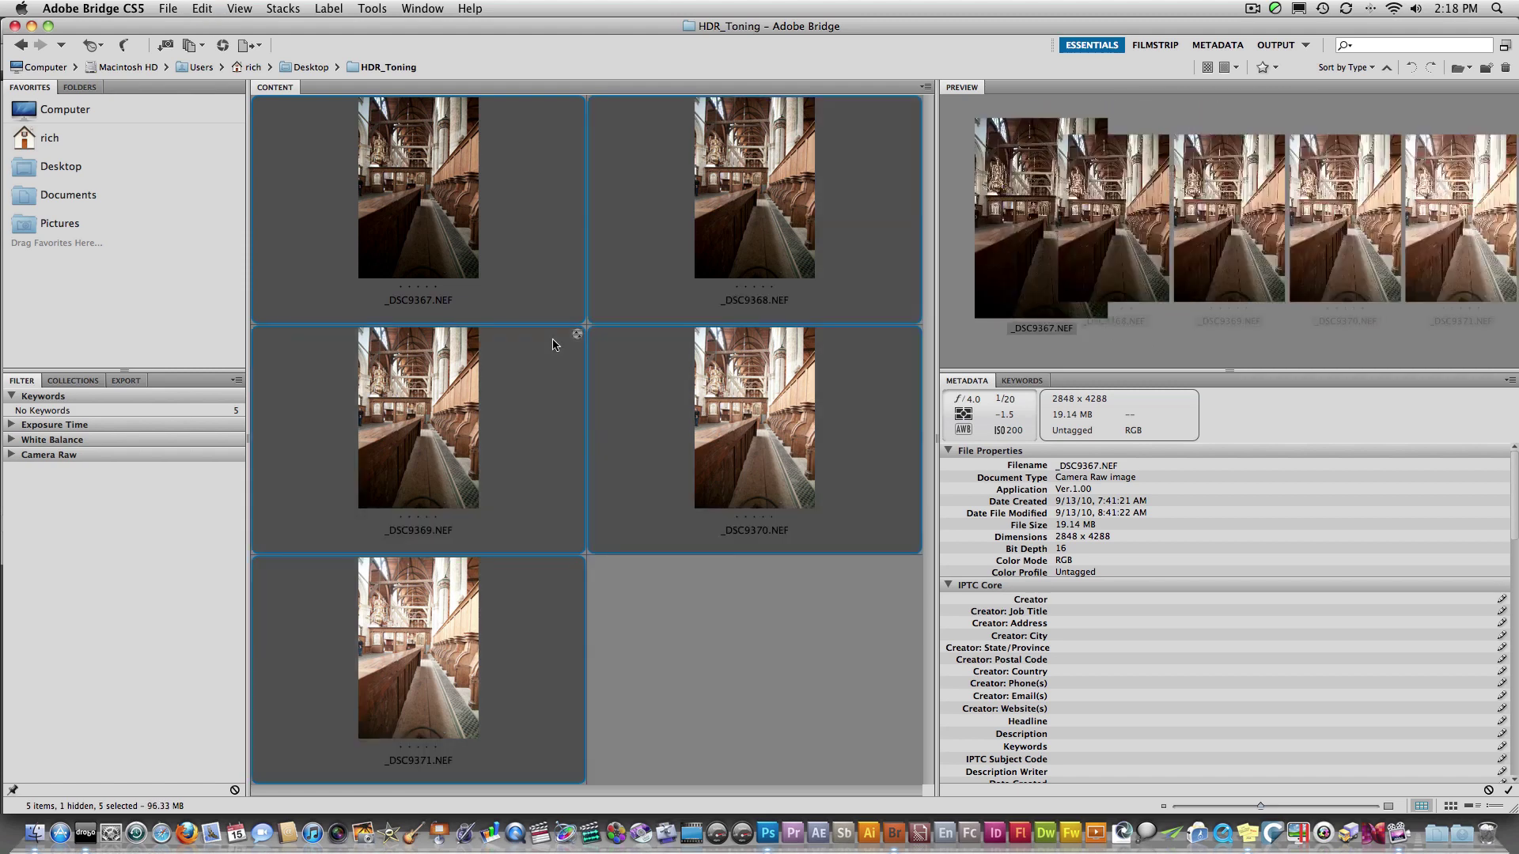
left_click(372, 8)
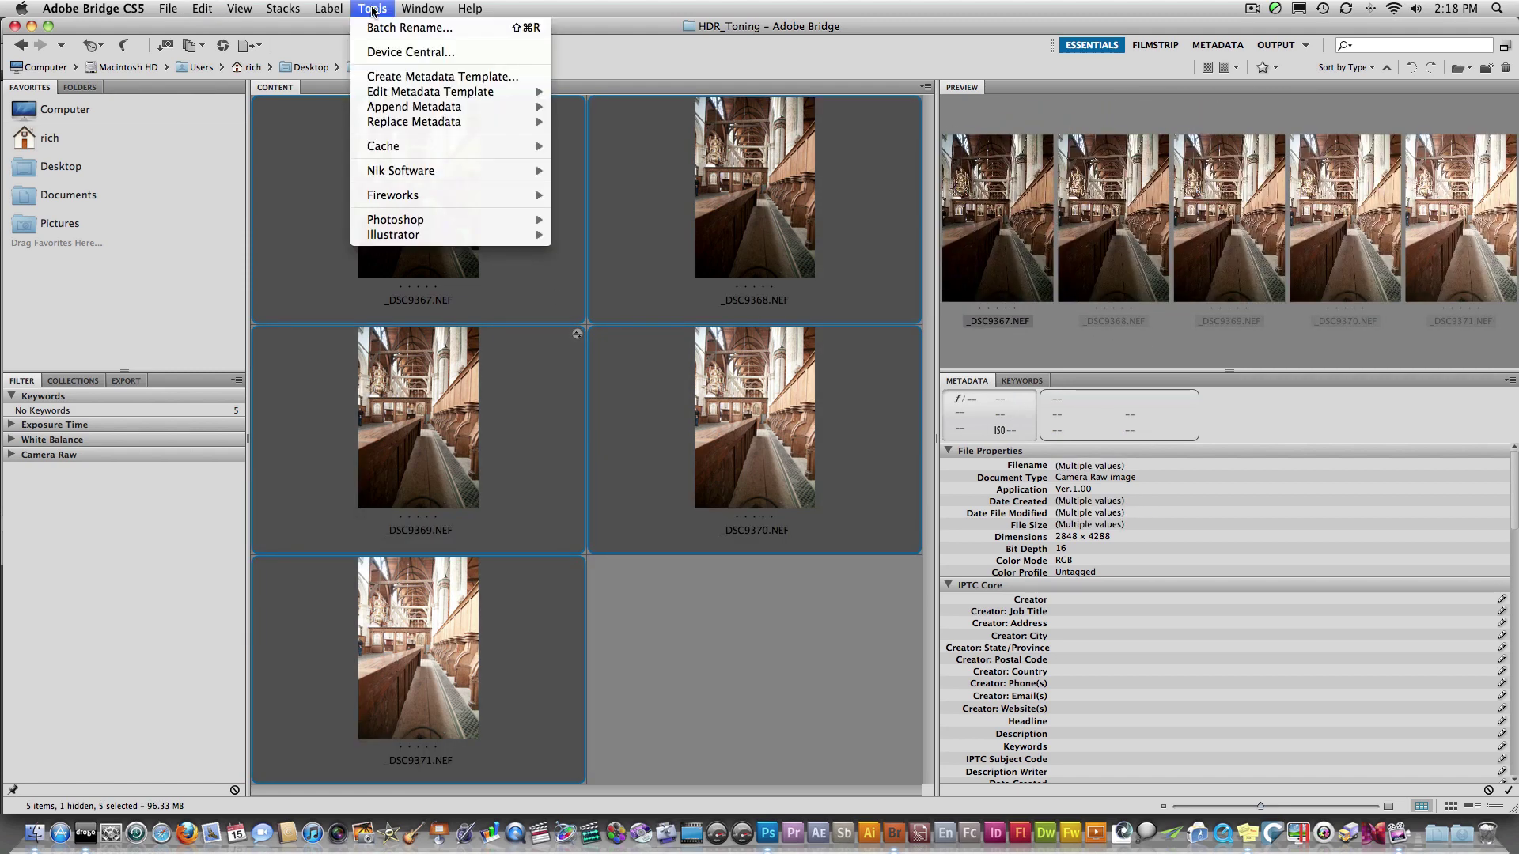
mouse_move(436, 221)
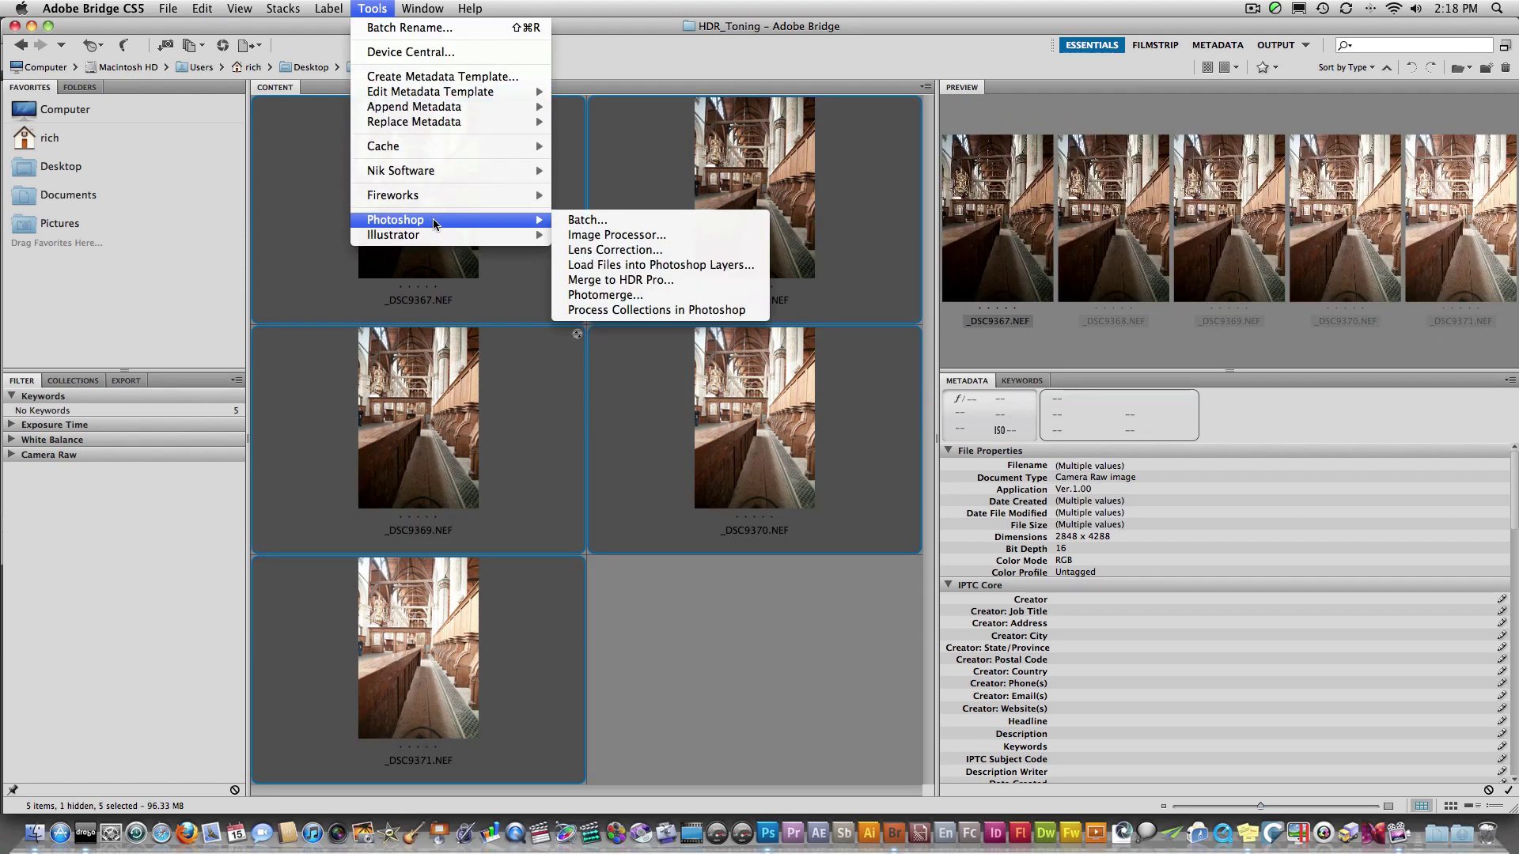
left_click(629, 280)
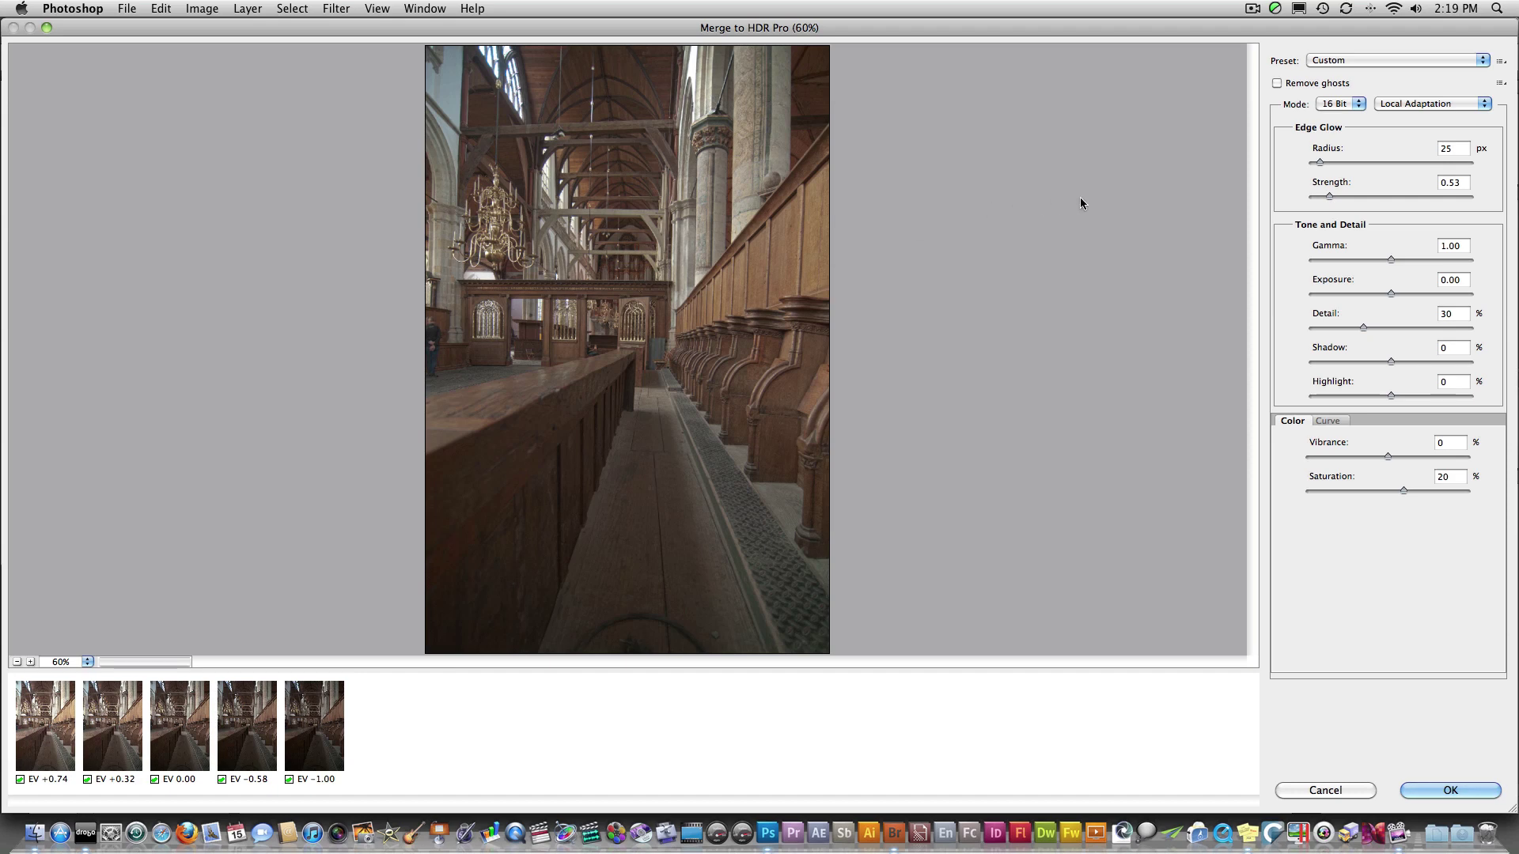
Apply the Monochromatic Artistic HDR preset to make the church preview black and white.
left_click(1357, 60)
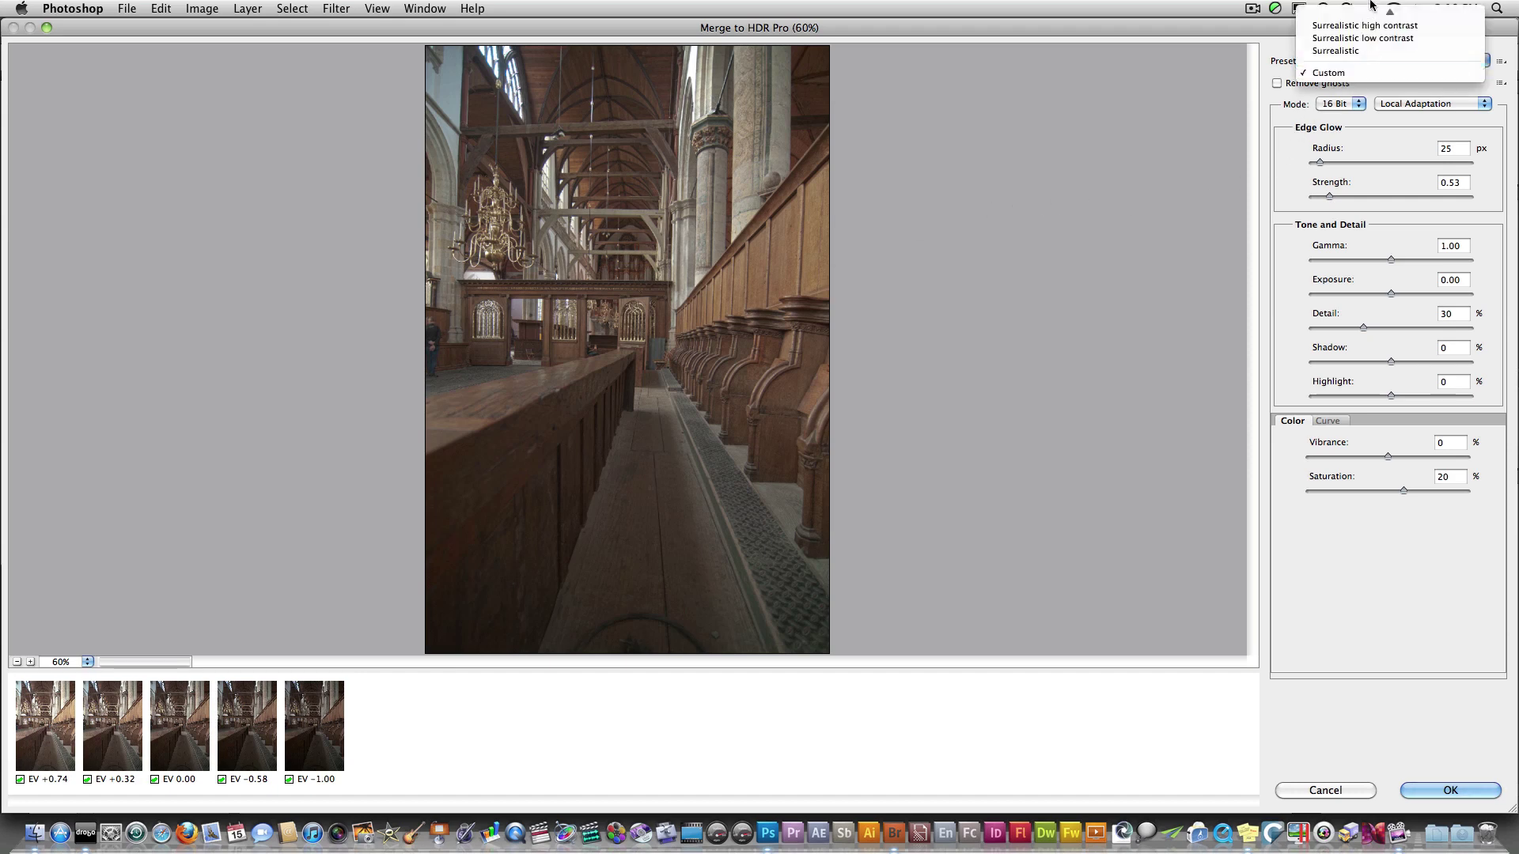
left_click(1373, 49)
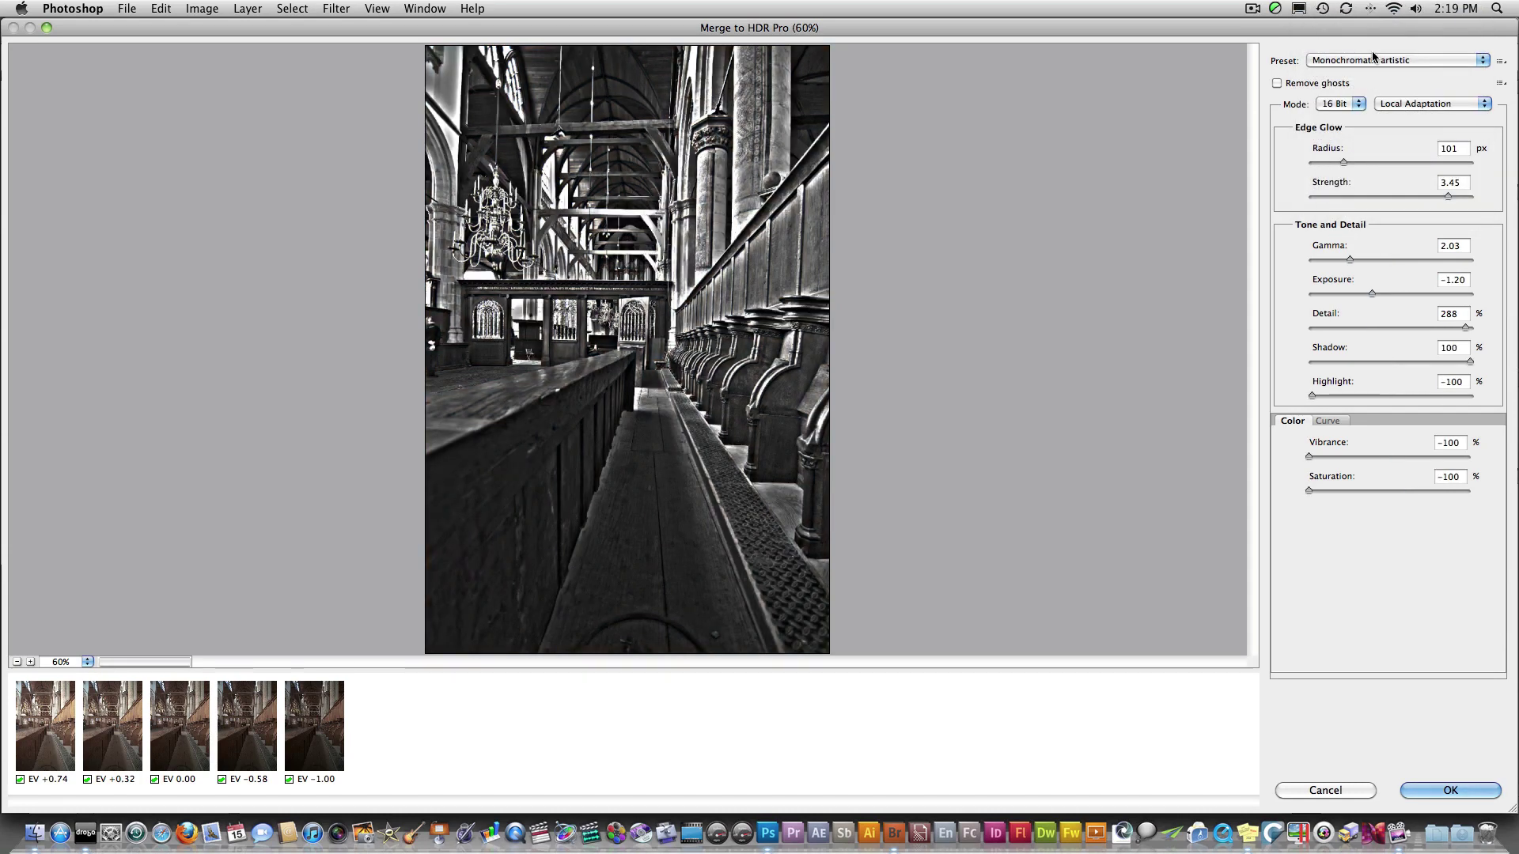
Apply the Photorealistic preset, then set Detail to 162% and Shadow and Highlight to -46%.
left_click(1375, 63)
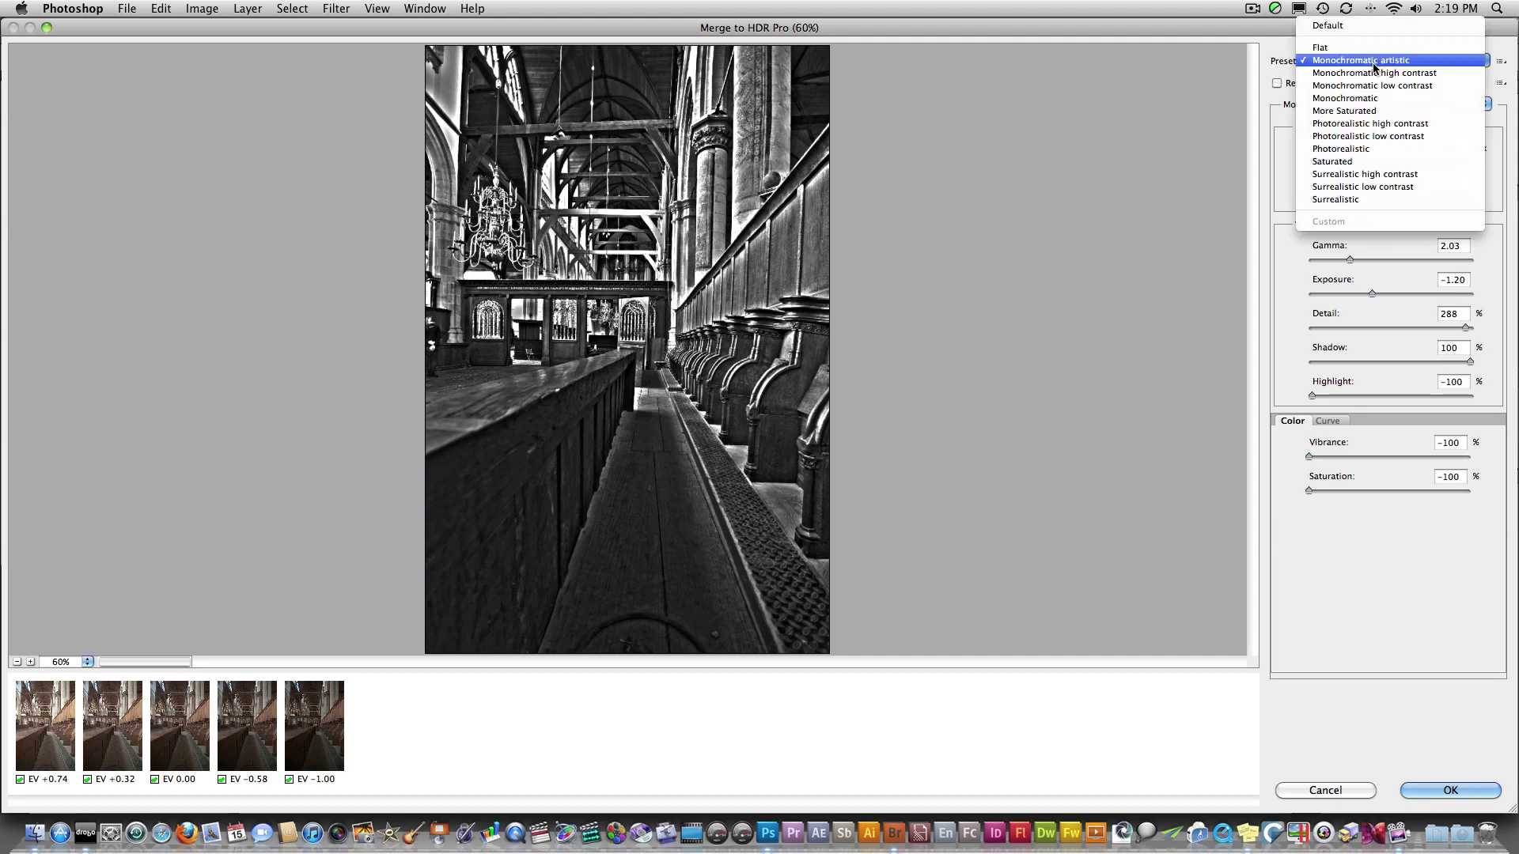
left_click(1377, 150)
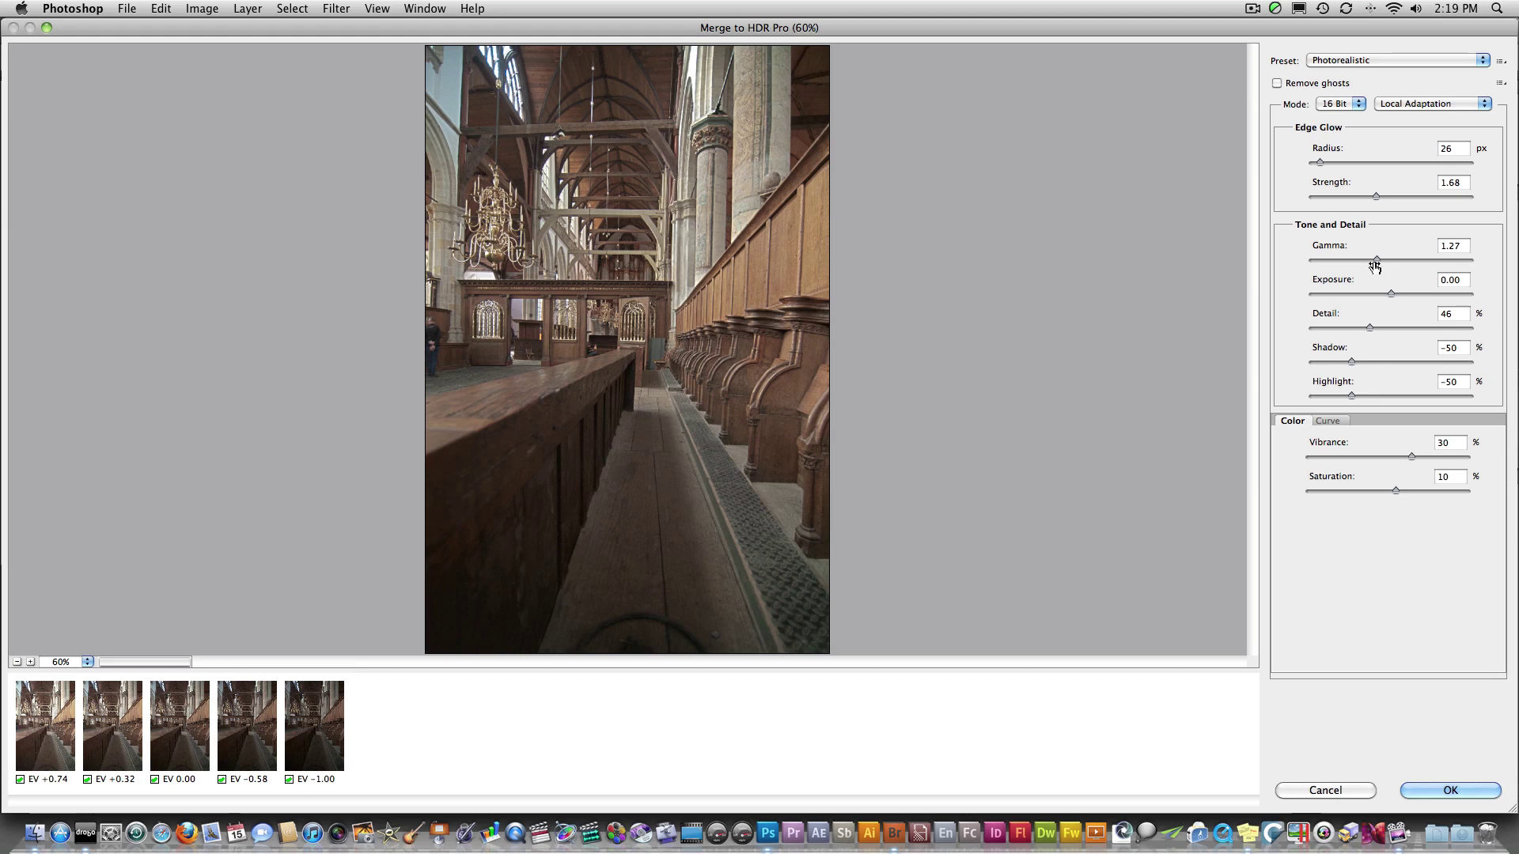
left_click_drag(1376, 325, 1476, 331)
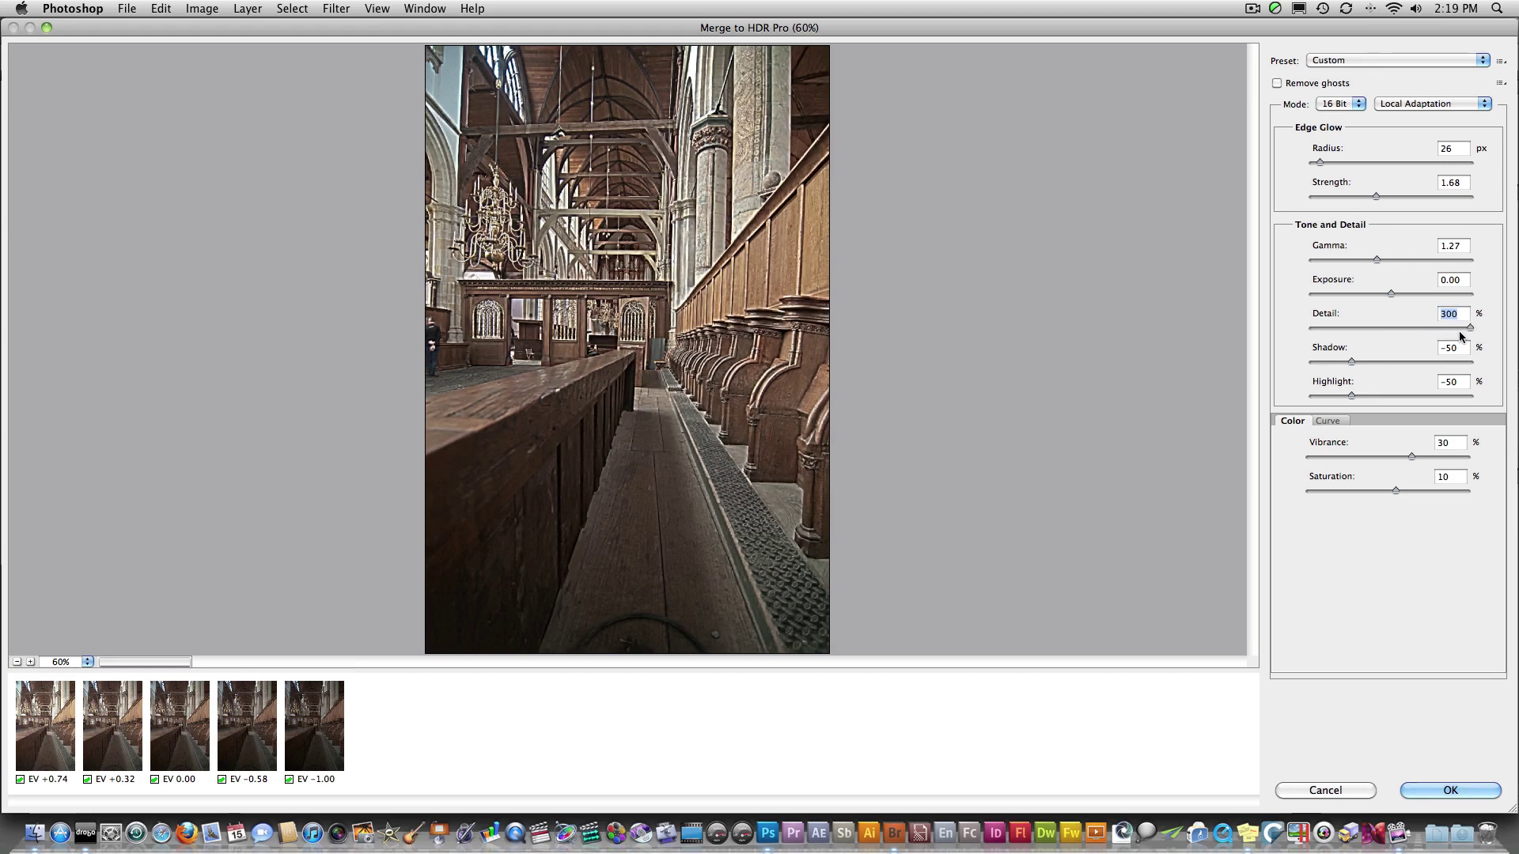
left_click(1412, 327)
left_click_drag(1412, 330, 1416, 331)
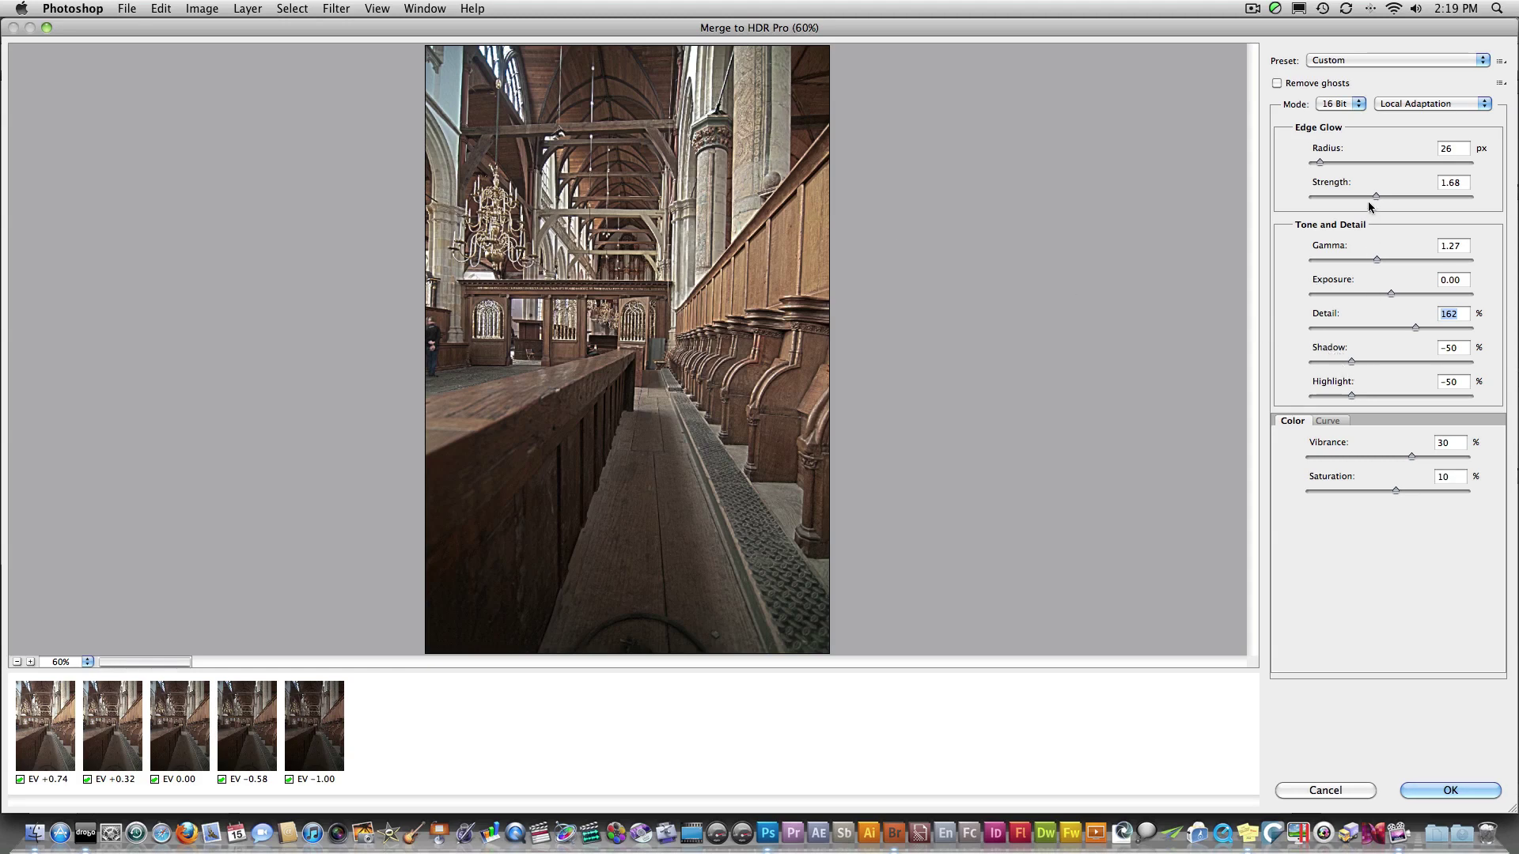
left_click_drag(1346, 363, 1381, 364)
mouse_move(1354, 396)
left_mouse_down()
mouse_move(1440, 401)
mouse_move(1353, 398)
left_mouse_up()
Set edge glow Radius 238, Strength 2.32, Vibrance 70%, Saturation 56%, and create the HDR document.
left_click_drag(1321, 164, 1401, 196)
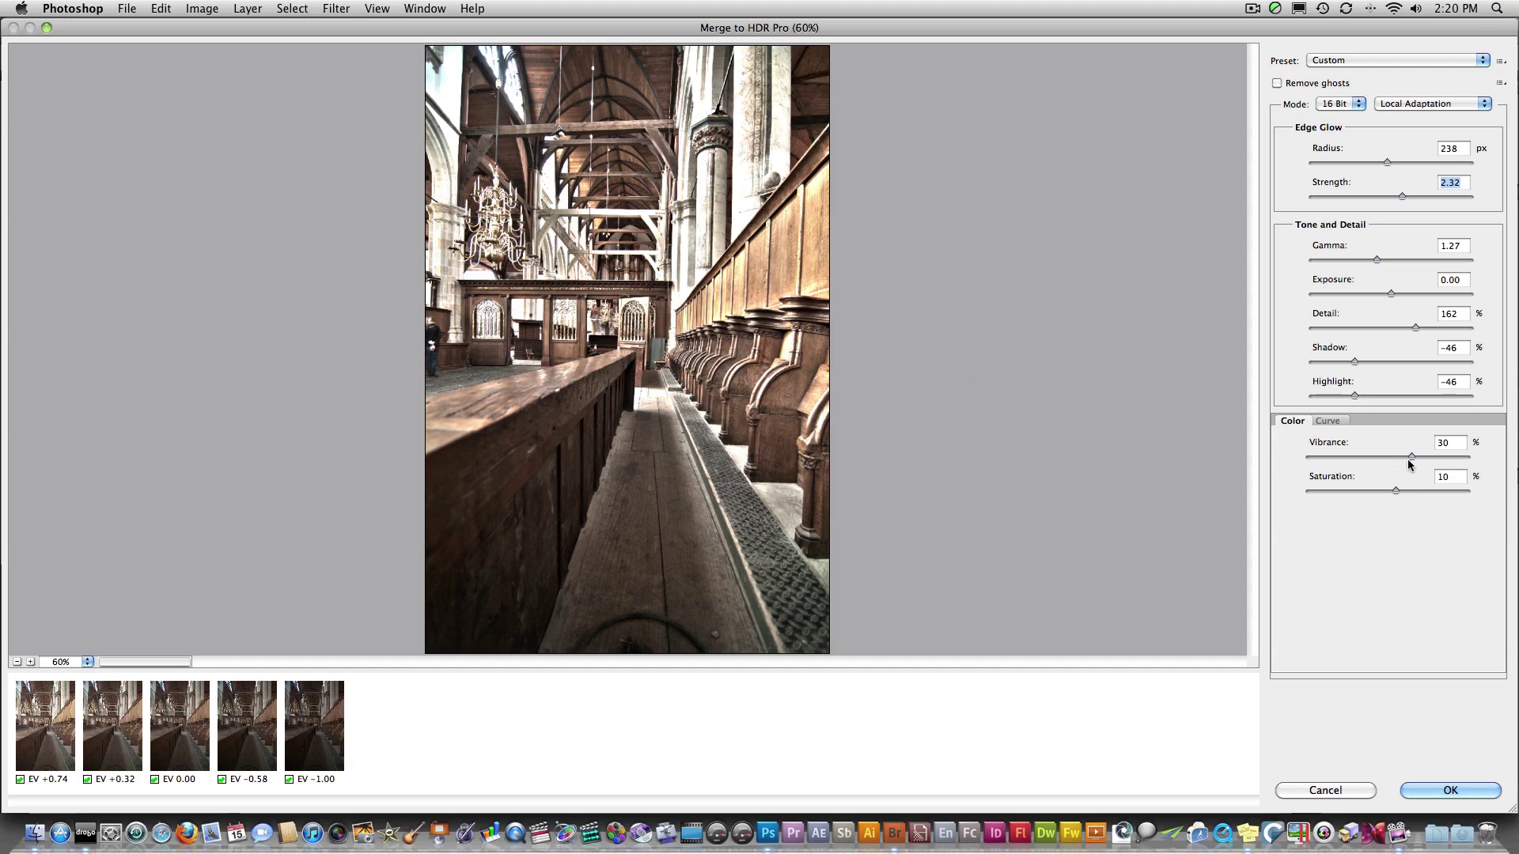
mouse_move(1406, 485)
left_mouse_down()
mouse_move(1297, 493)
mouse_move(1415, 497)
mouse_move(1445, 458)
mouse_move(1428, 491)
left_mouse_up()
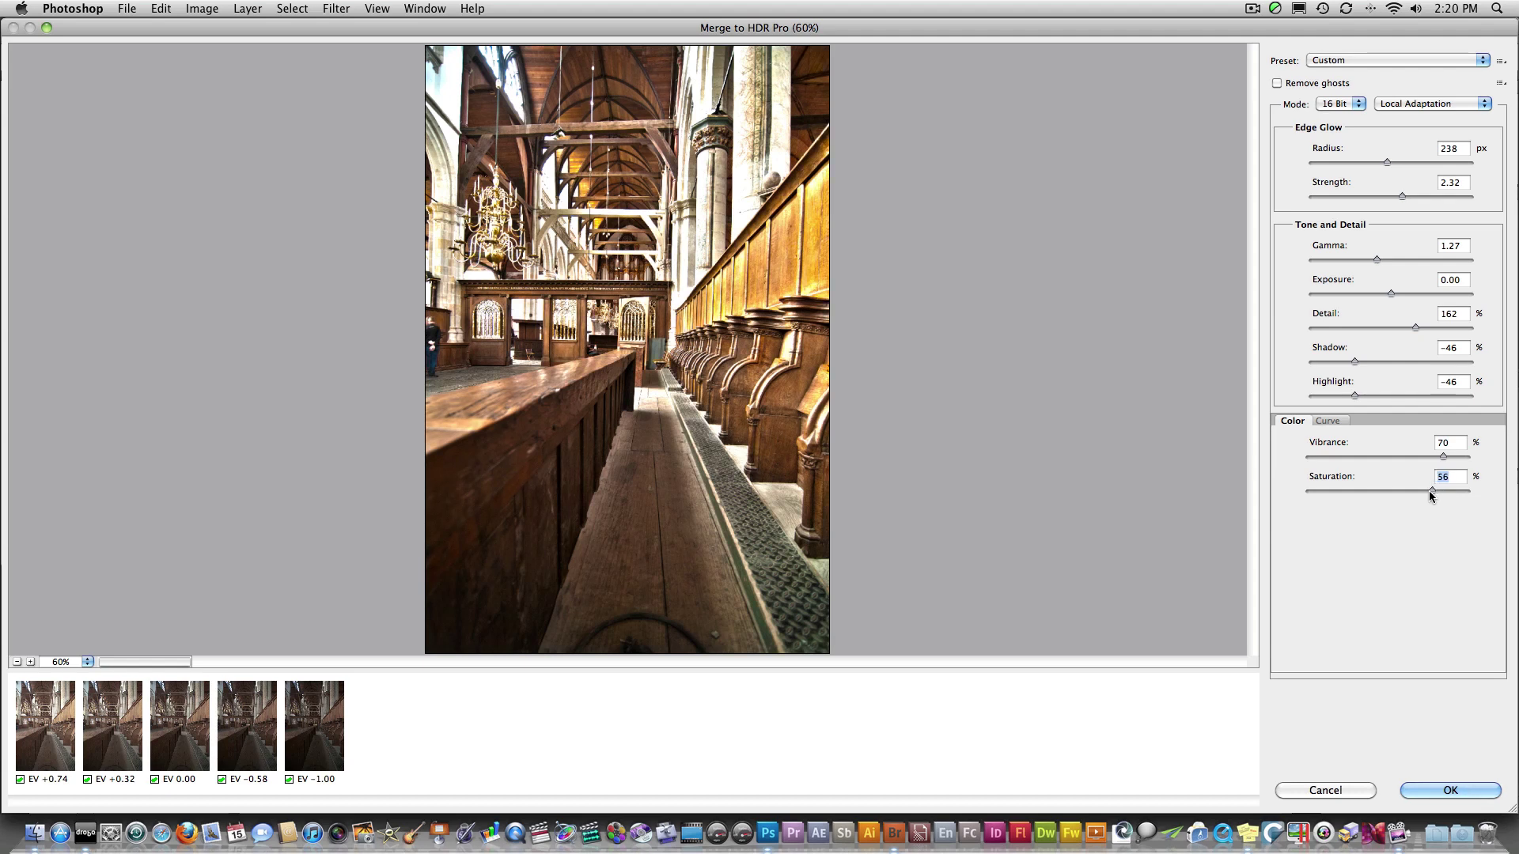
left_click(1439, 783)
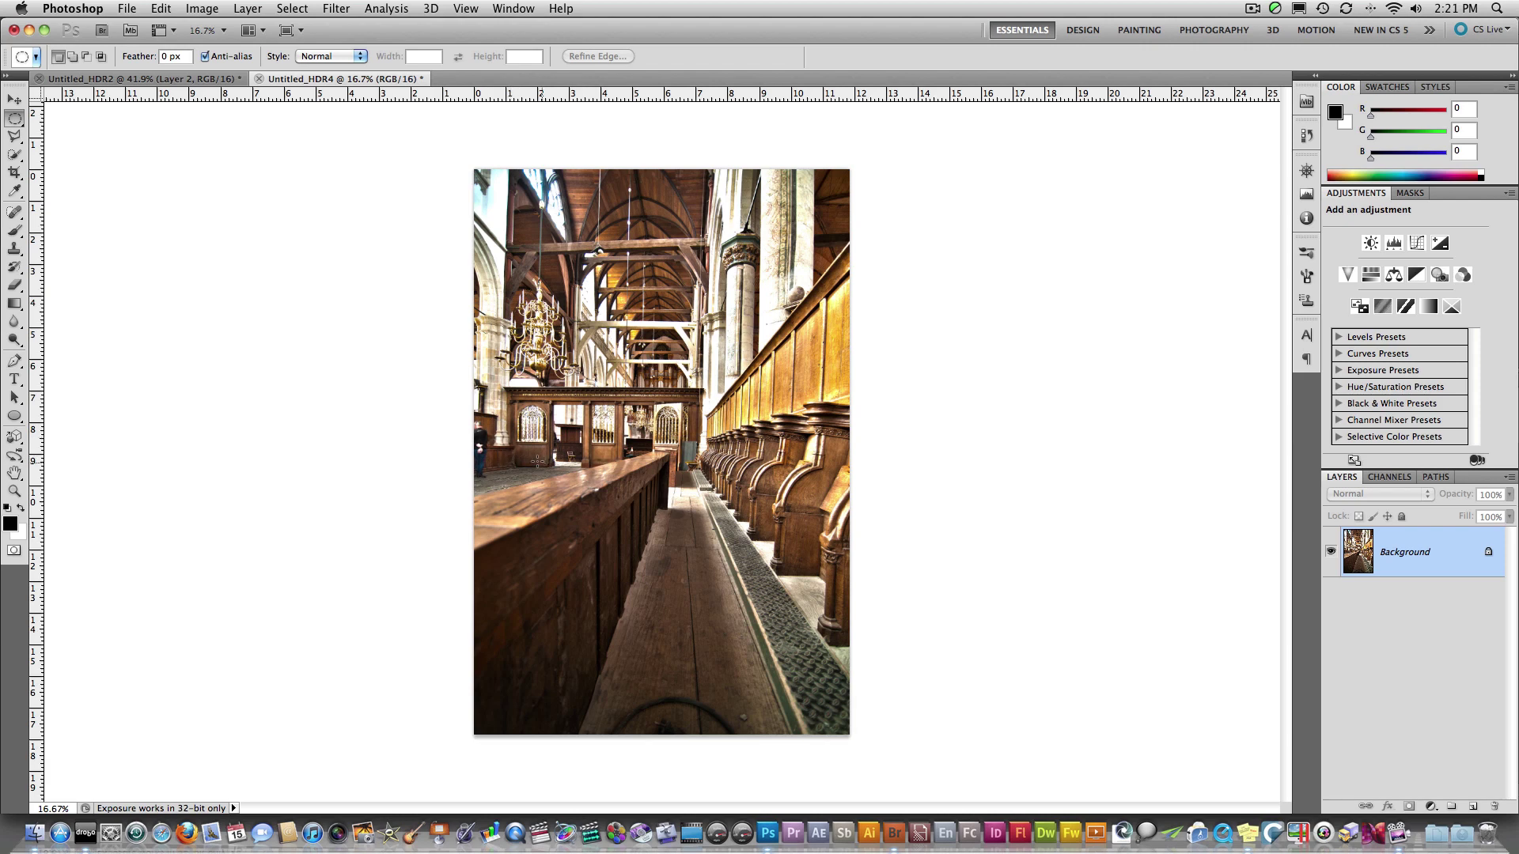
Measure a horizontal with the Ruler Tool and straighten the 0.2° tilt, trimming the edges.
key("i")
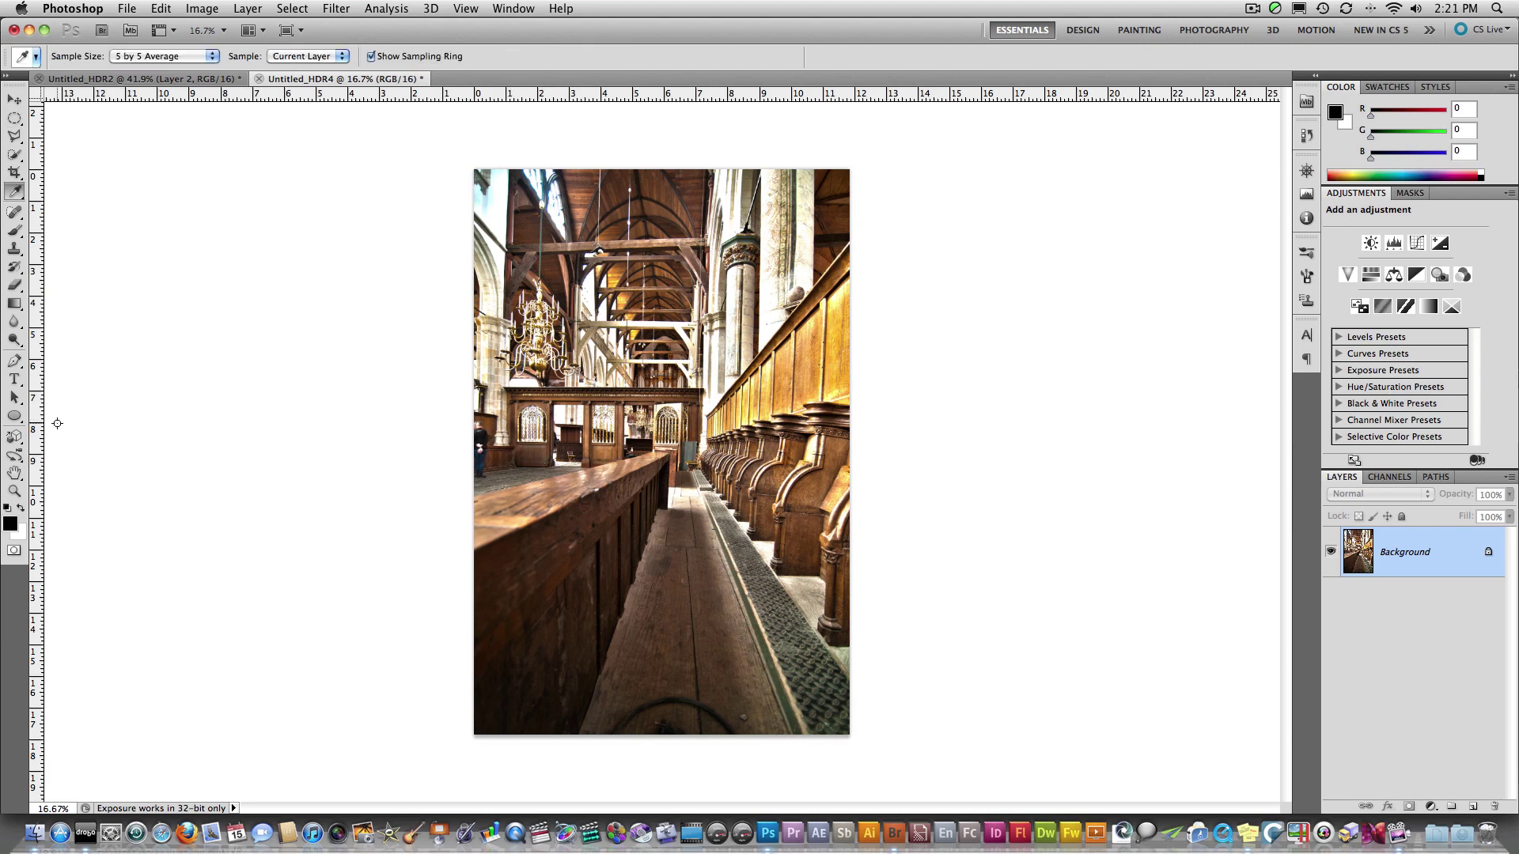
left_click(17, 194)
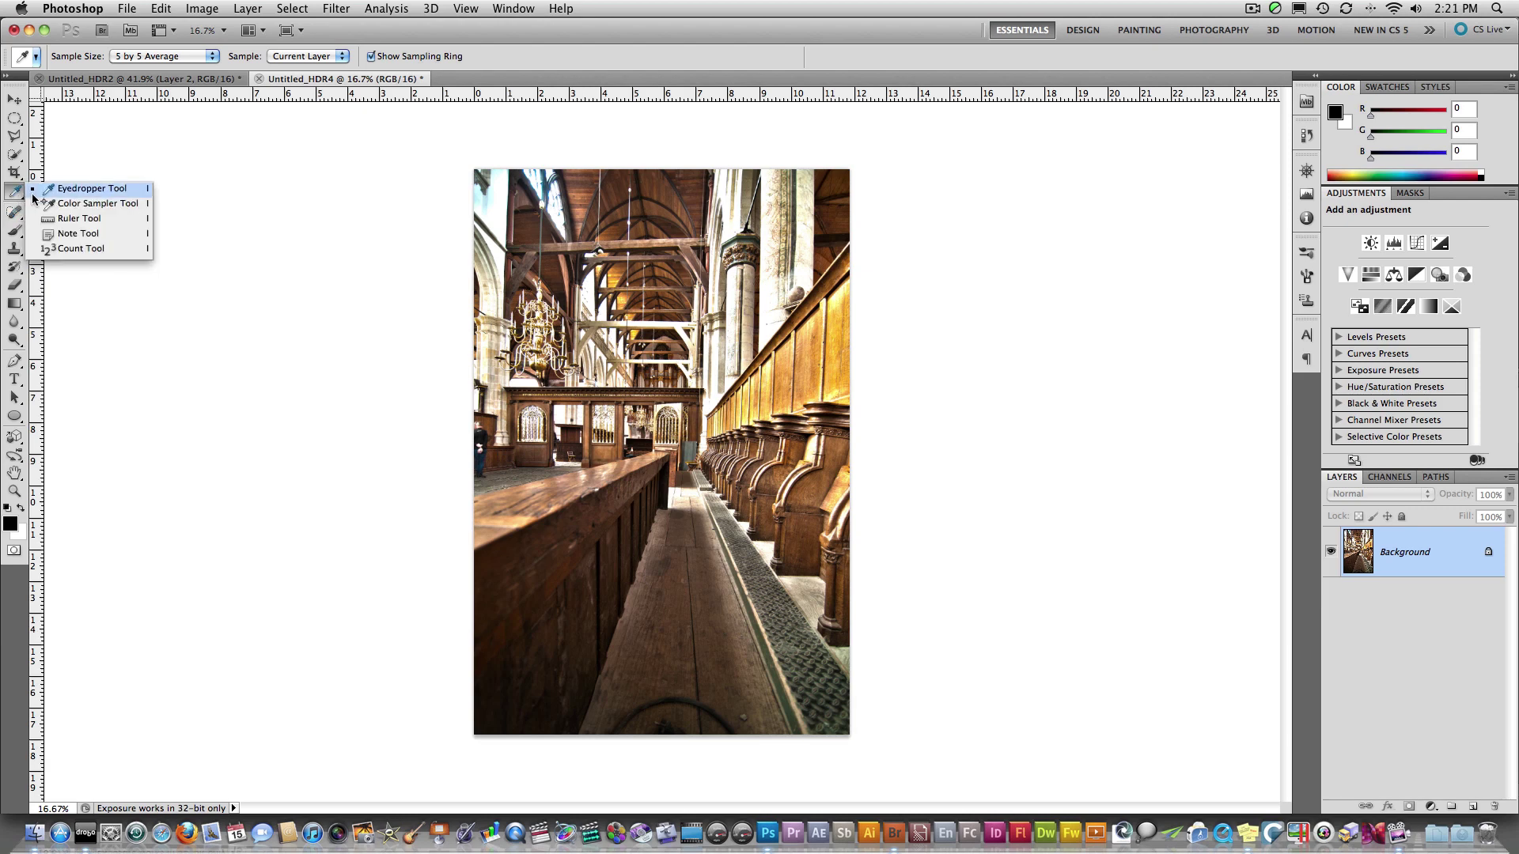
left_click(78, 218)
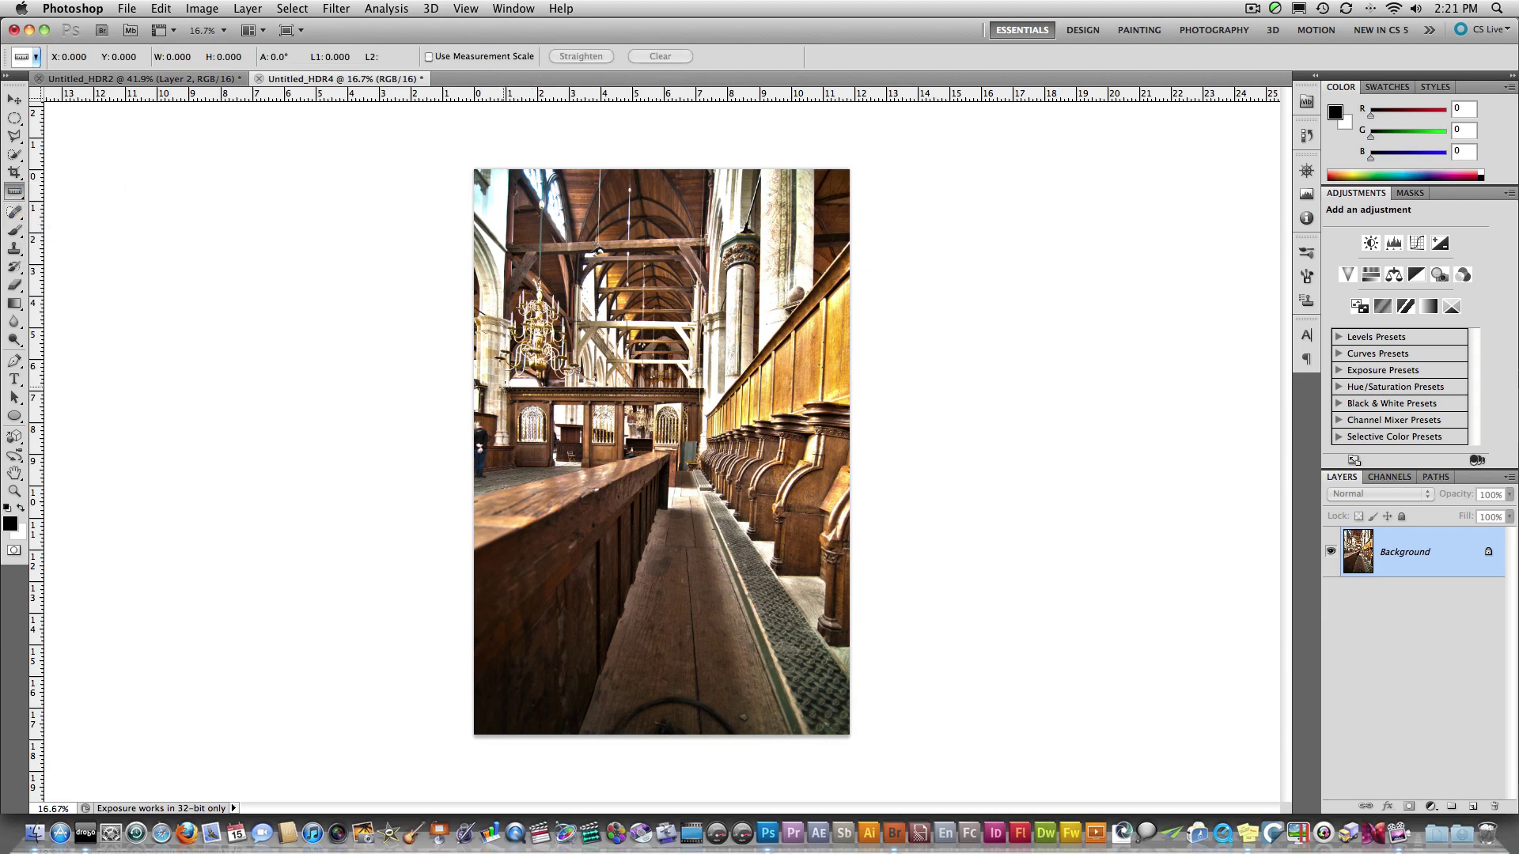
left_click_drag(506, 386, 703, 389)
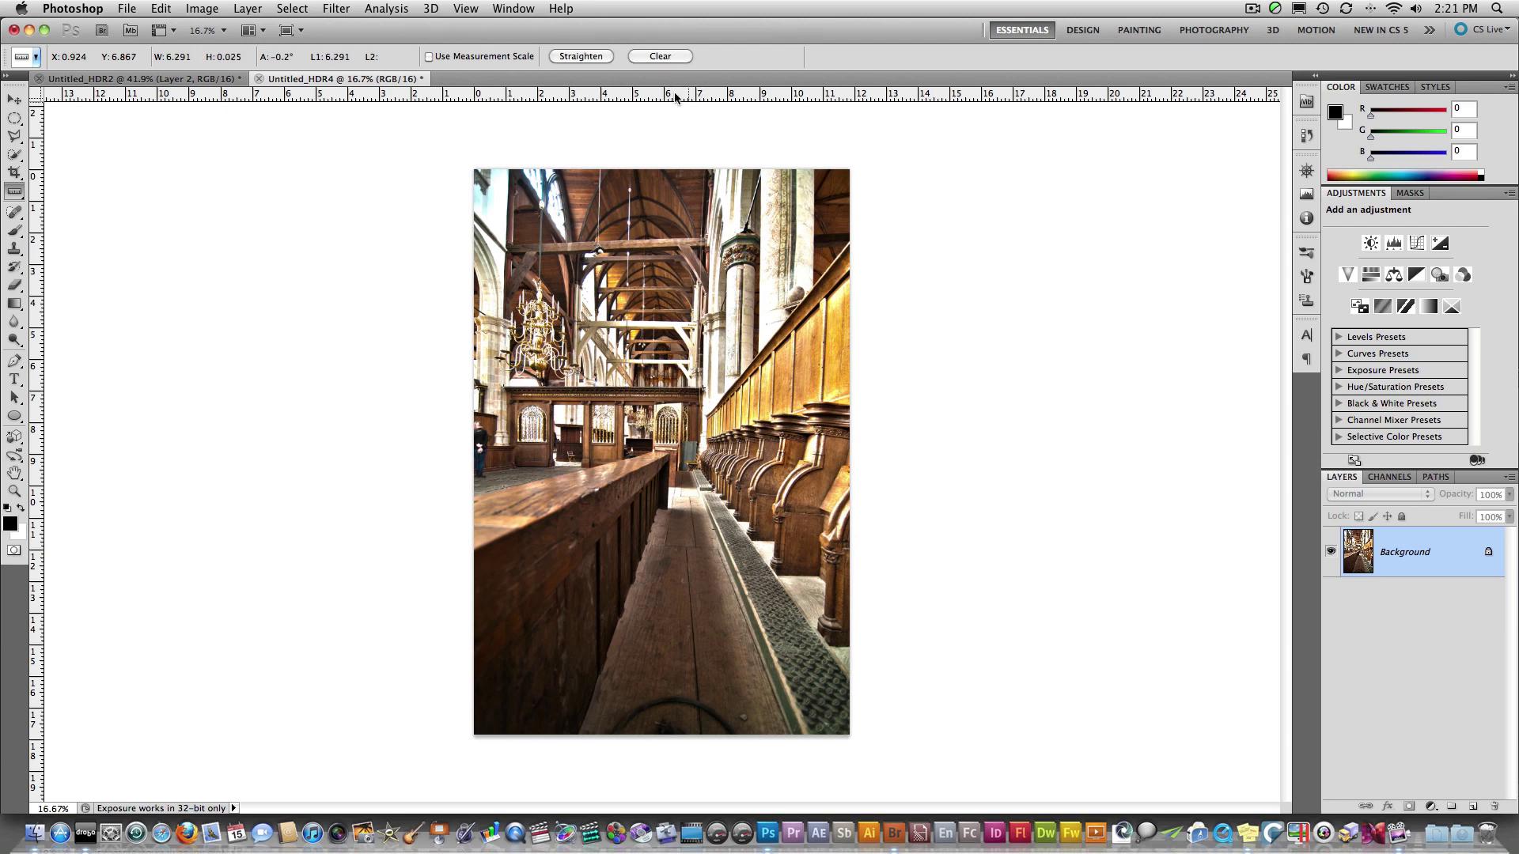
left_click(581, 56)
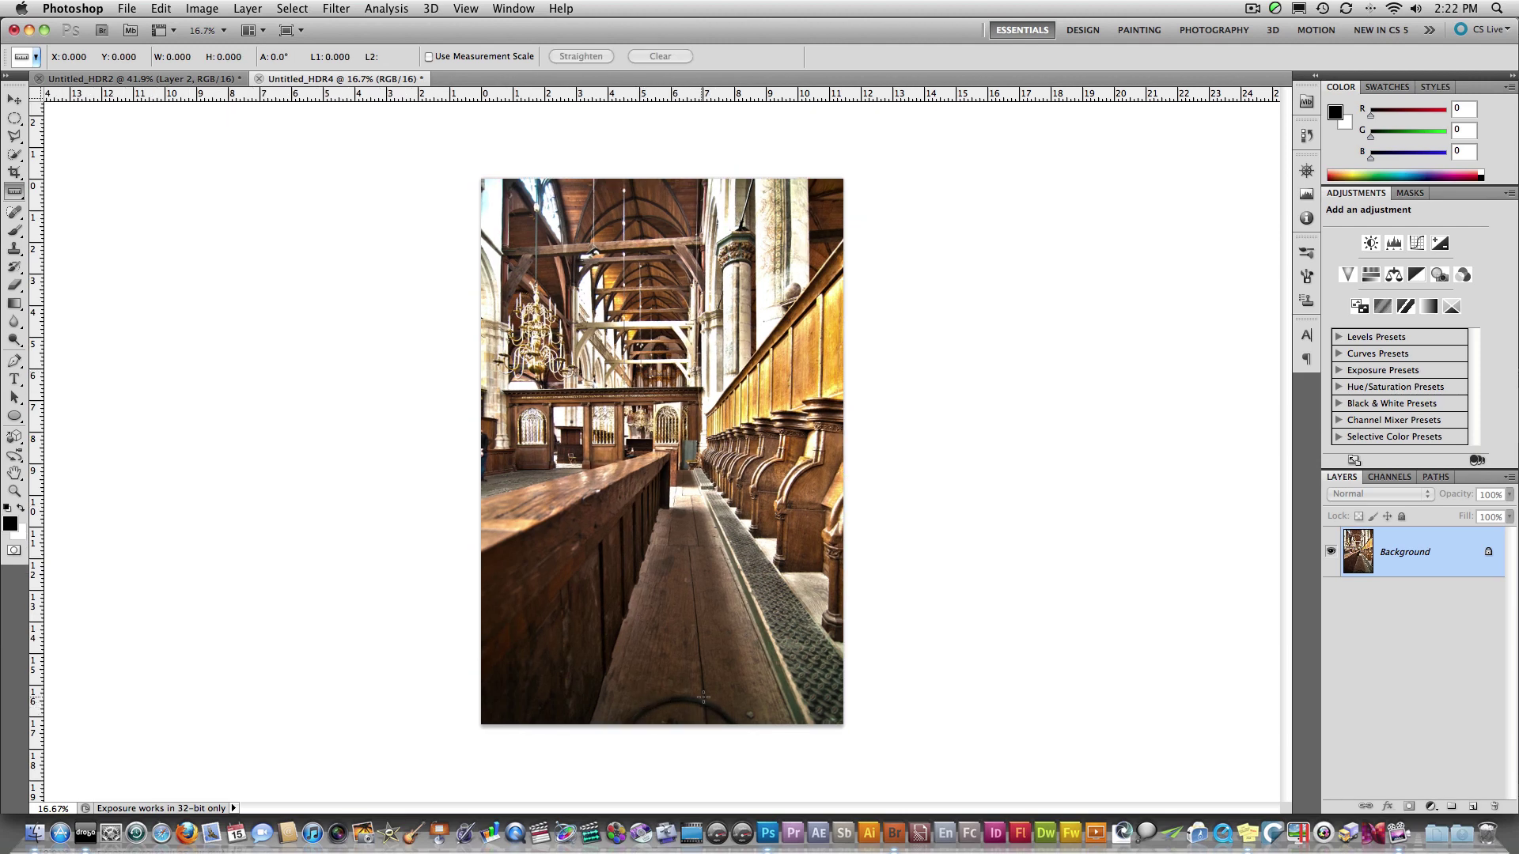
In Vanishing Point, draw a perspective plane over the wooden walkway and fit its bottom edge.
left_click(348, 7)
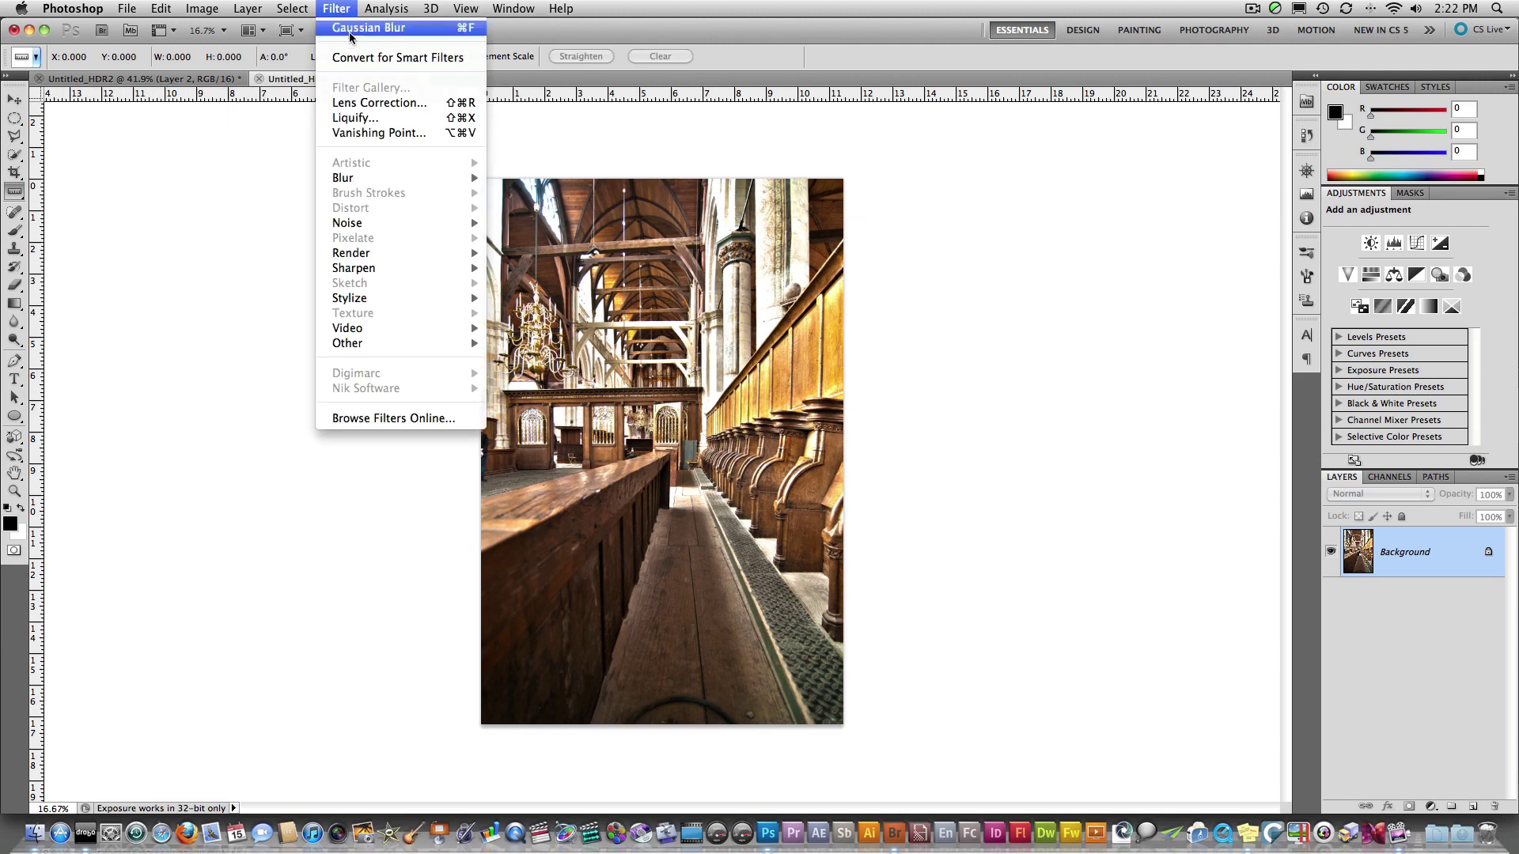
left_click(360, 132)
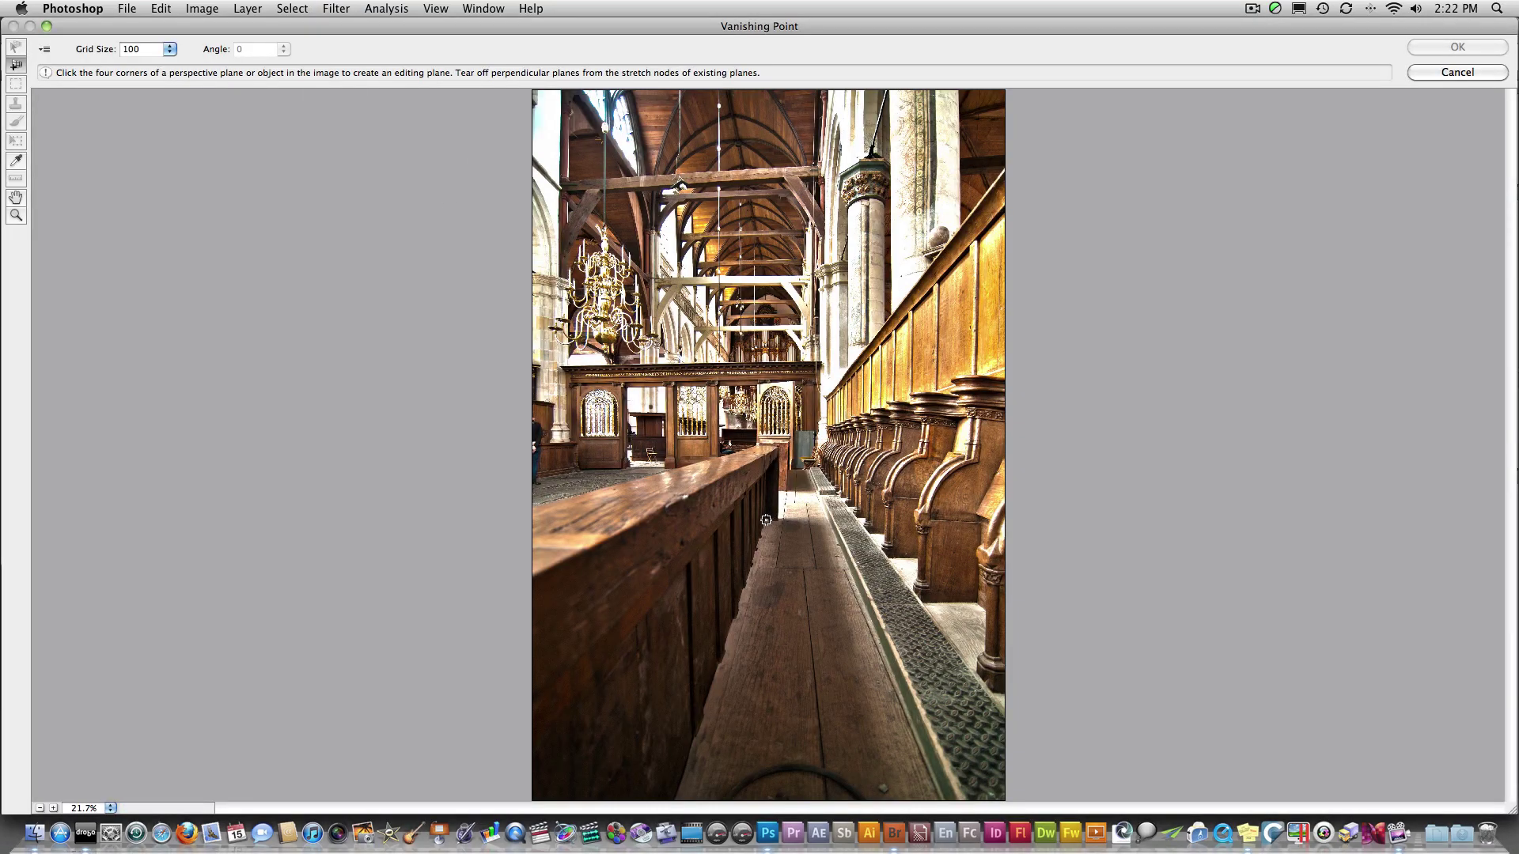
left_click(763, 520)
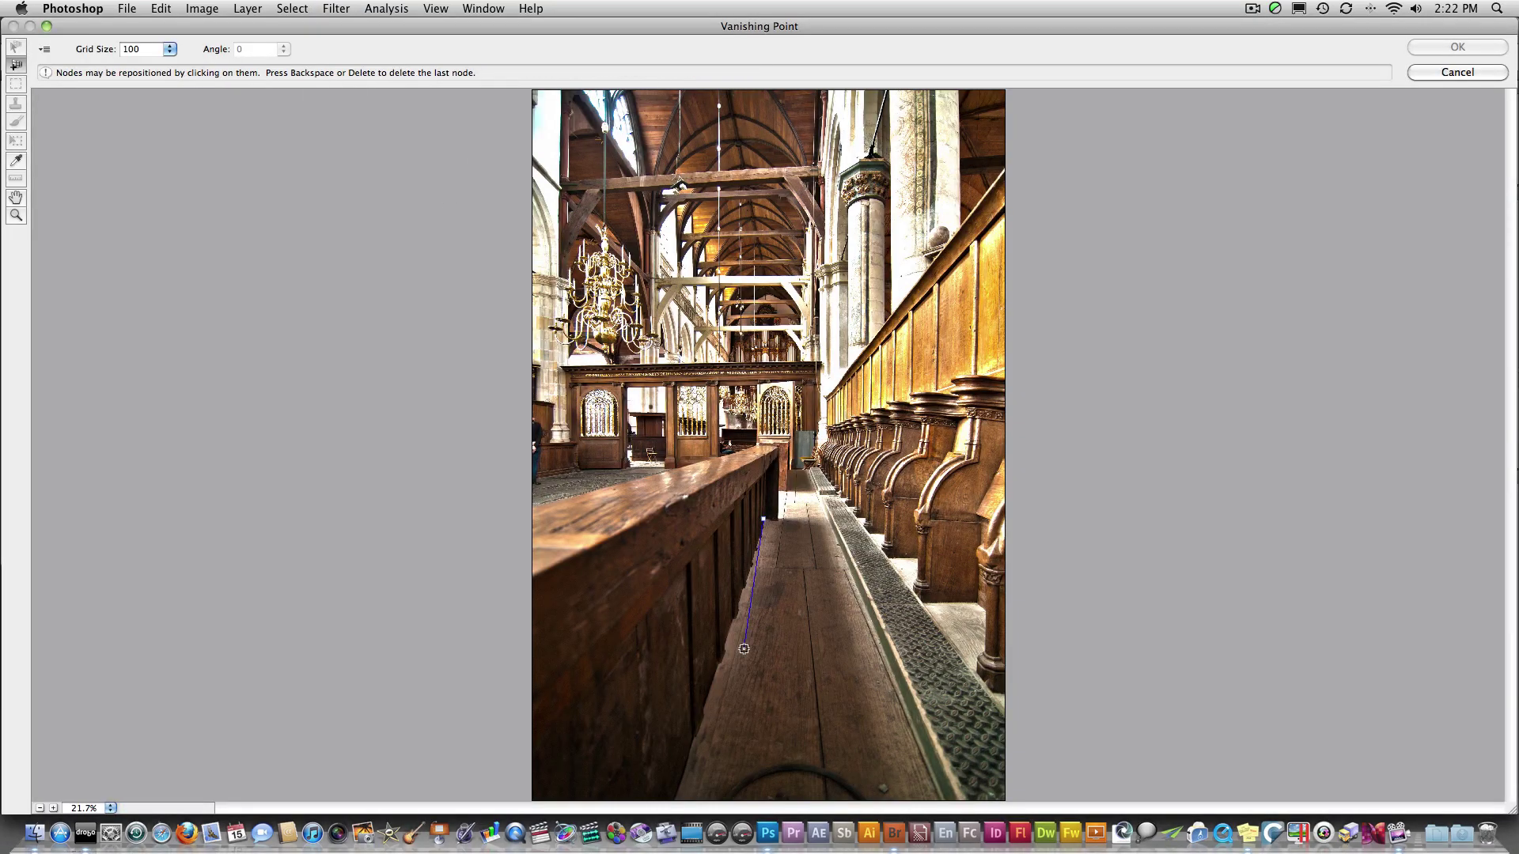
left_click(675, 799)
left_click(940, 800)
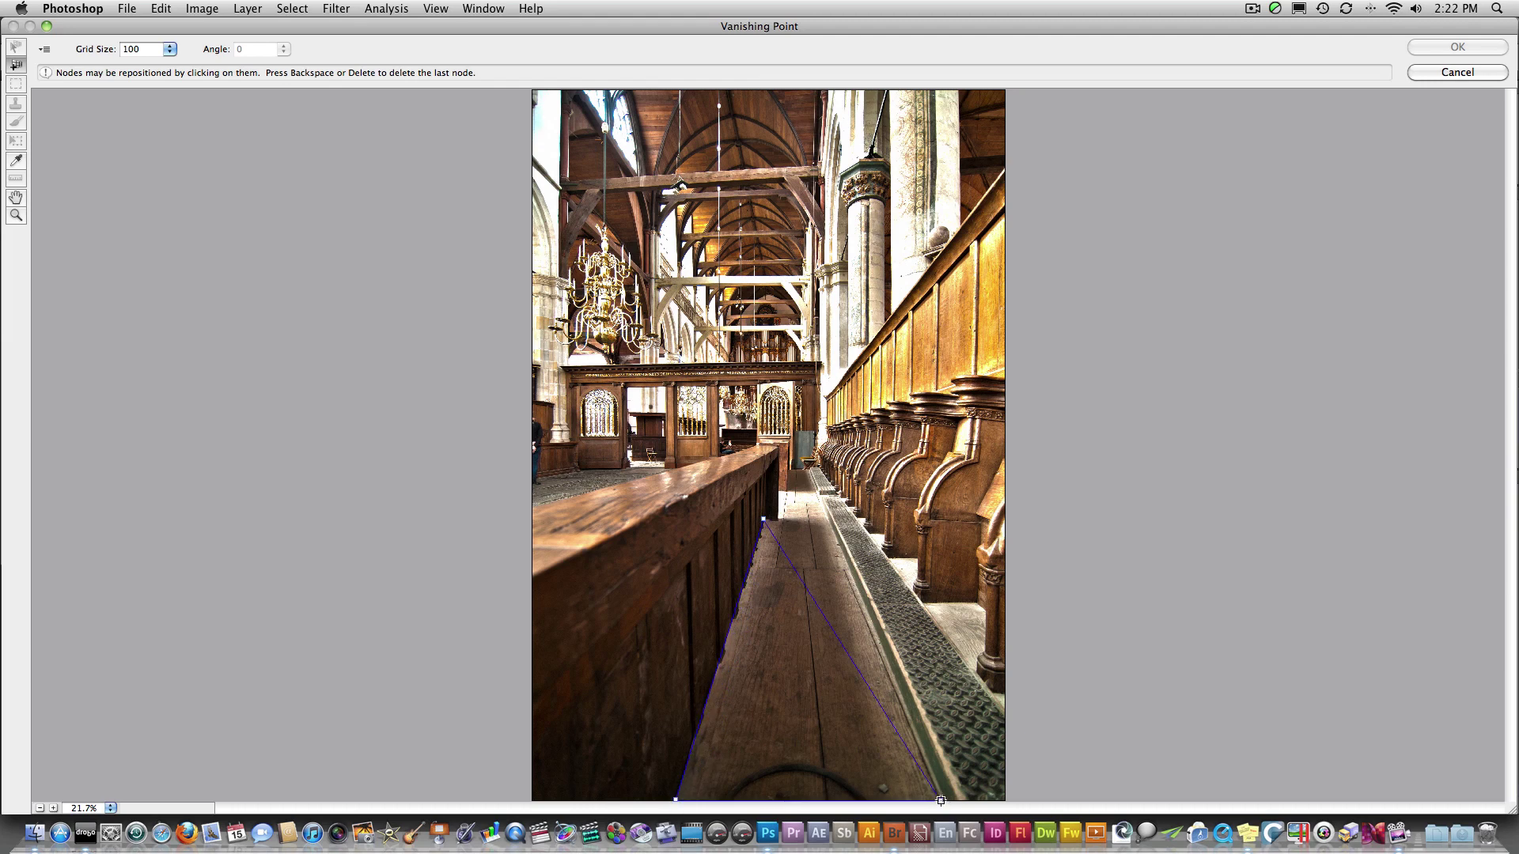
left_click(833, 518)
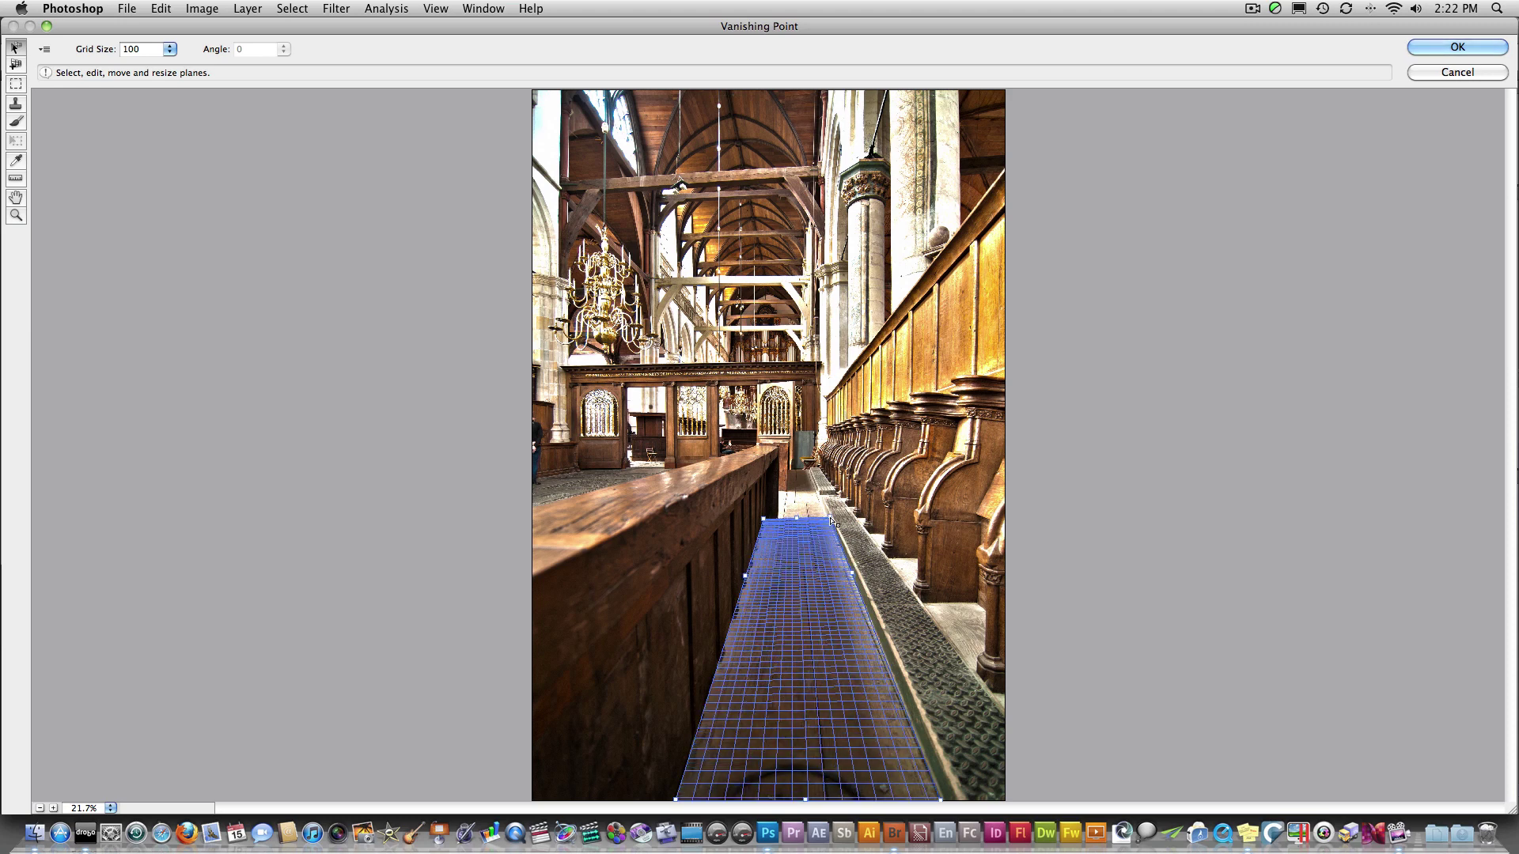
left_click(806, 804)
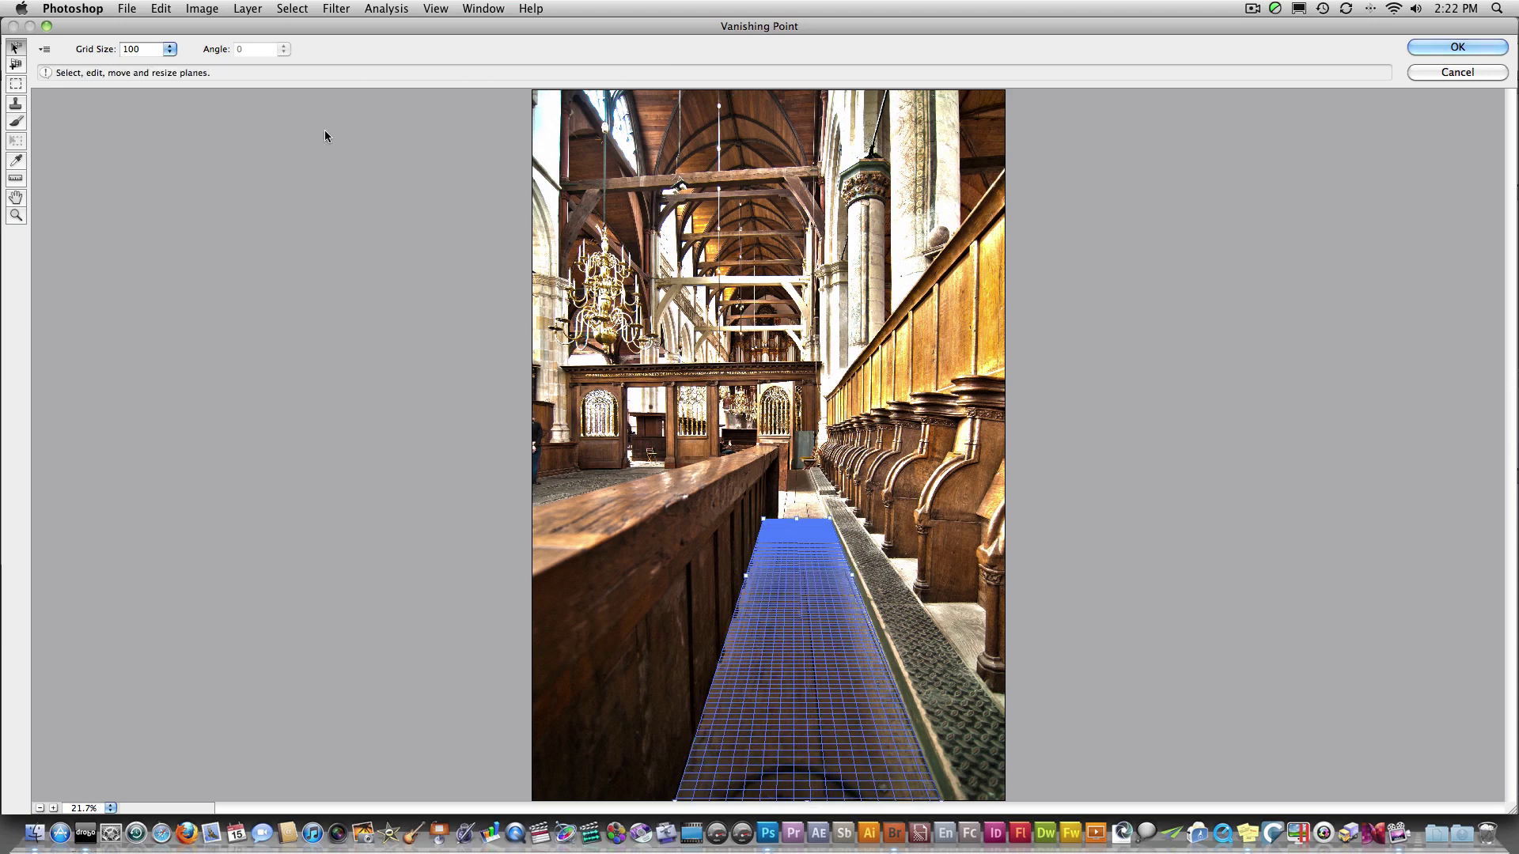
Clone the walkway in perspective with a hardness 24, 370-diameter stamp, then apply Vanishing Point.
left_click(15, 103)
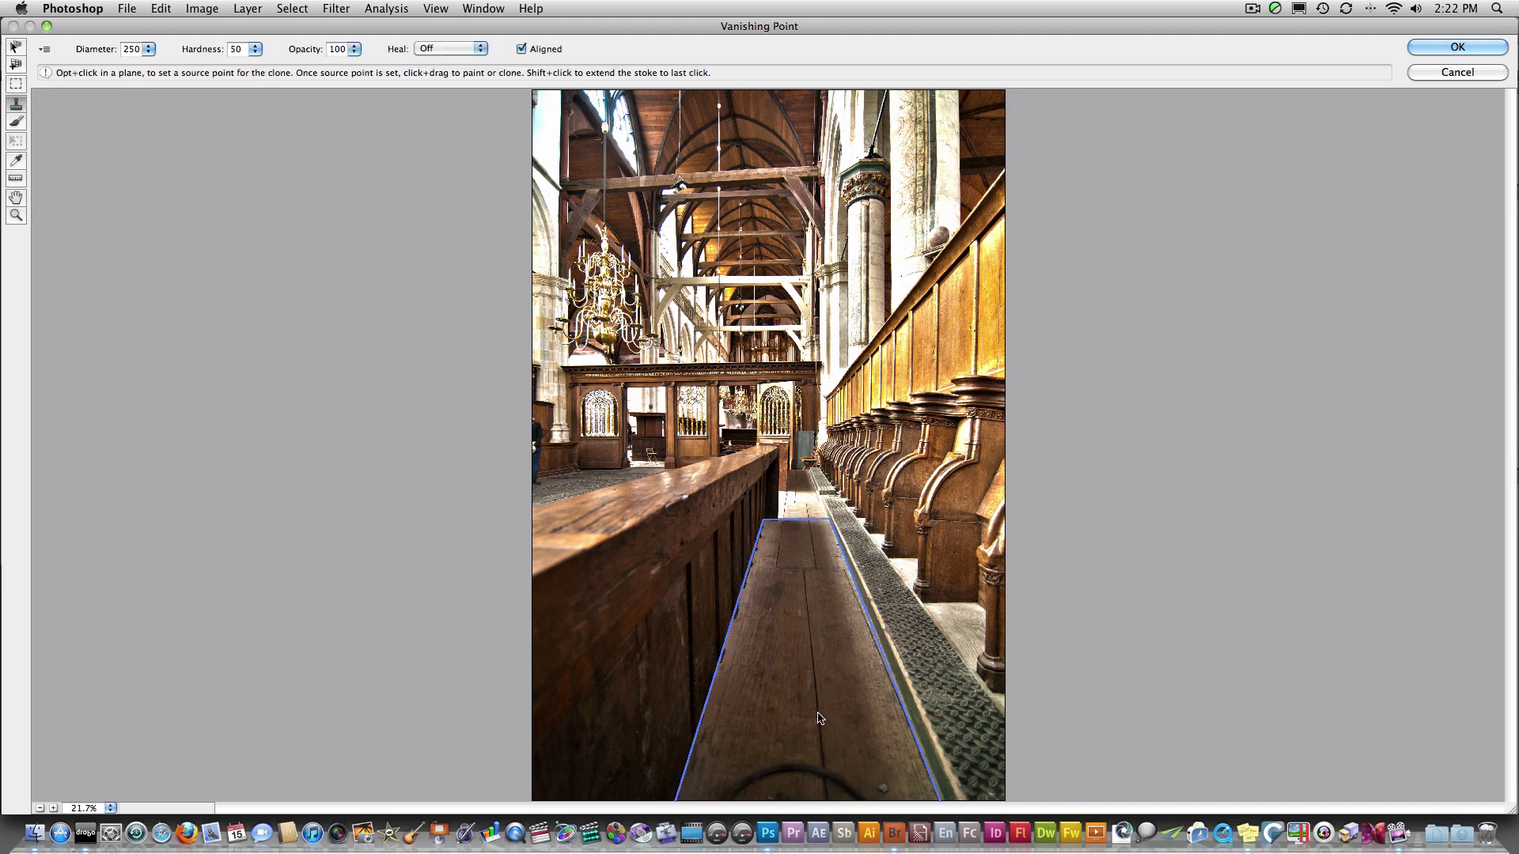
left_click(255, 49)
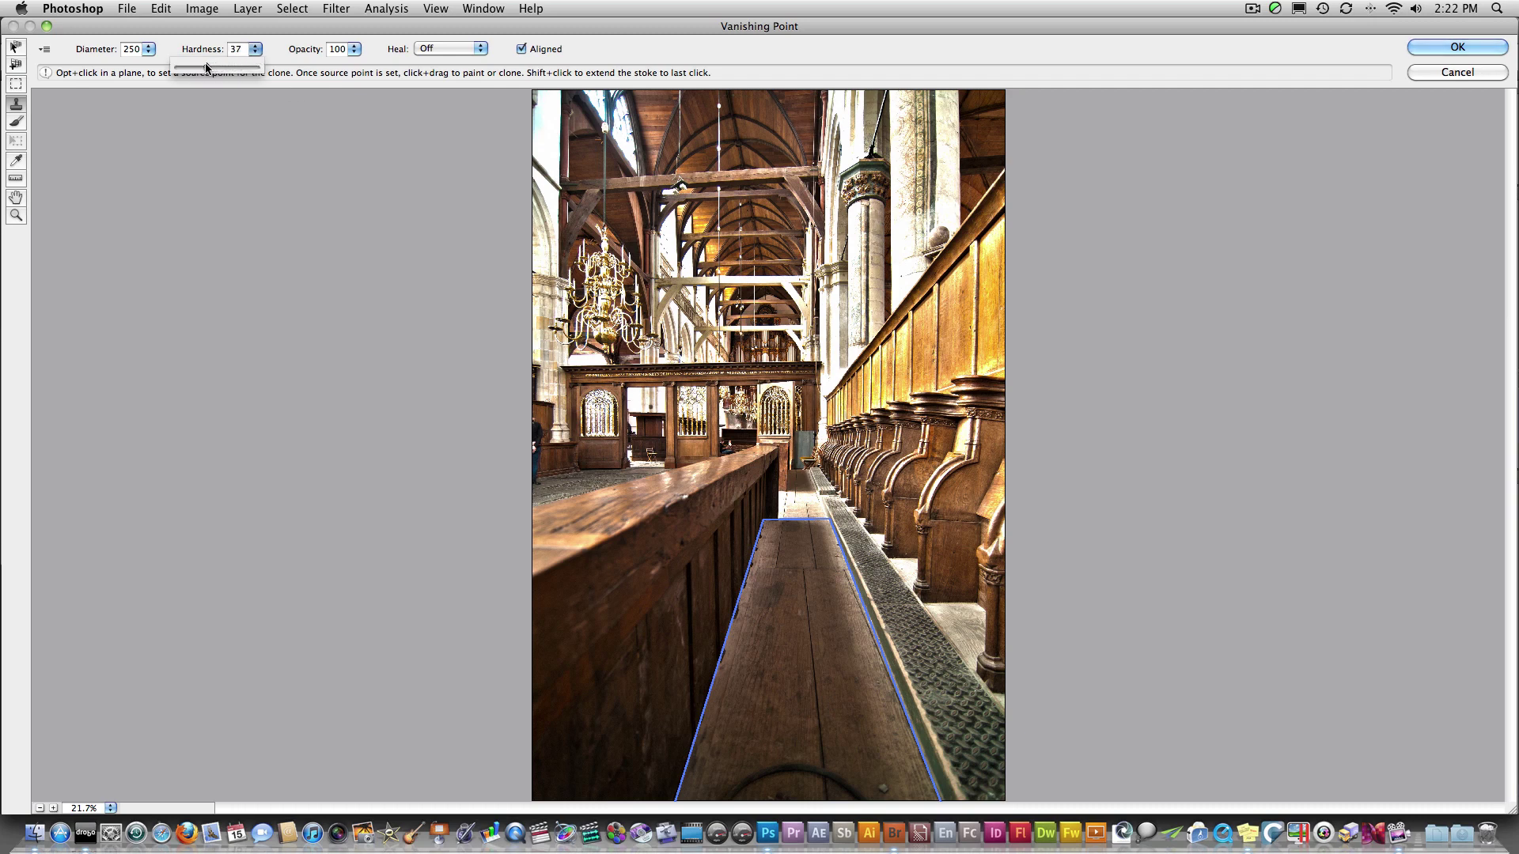
left_click_drag(205, 68, 129, 67)
left_click(150, 50)
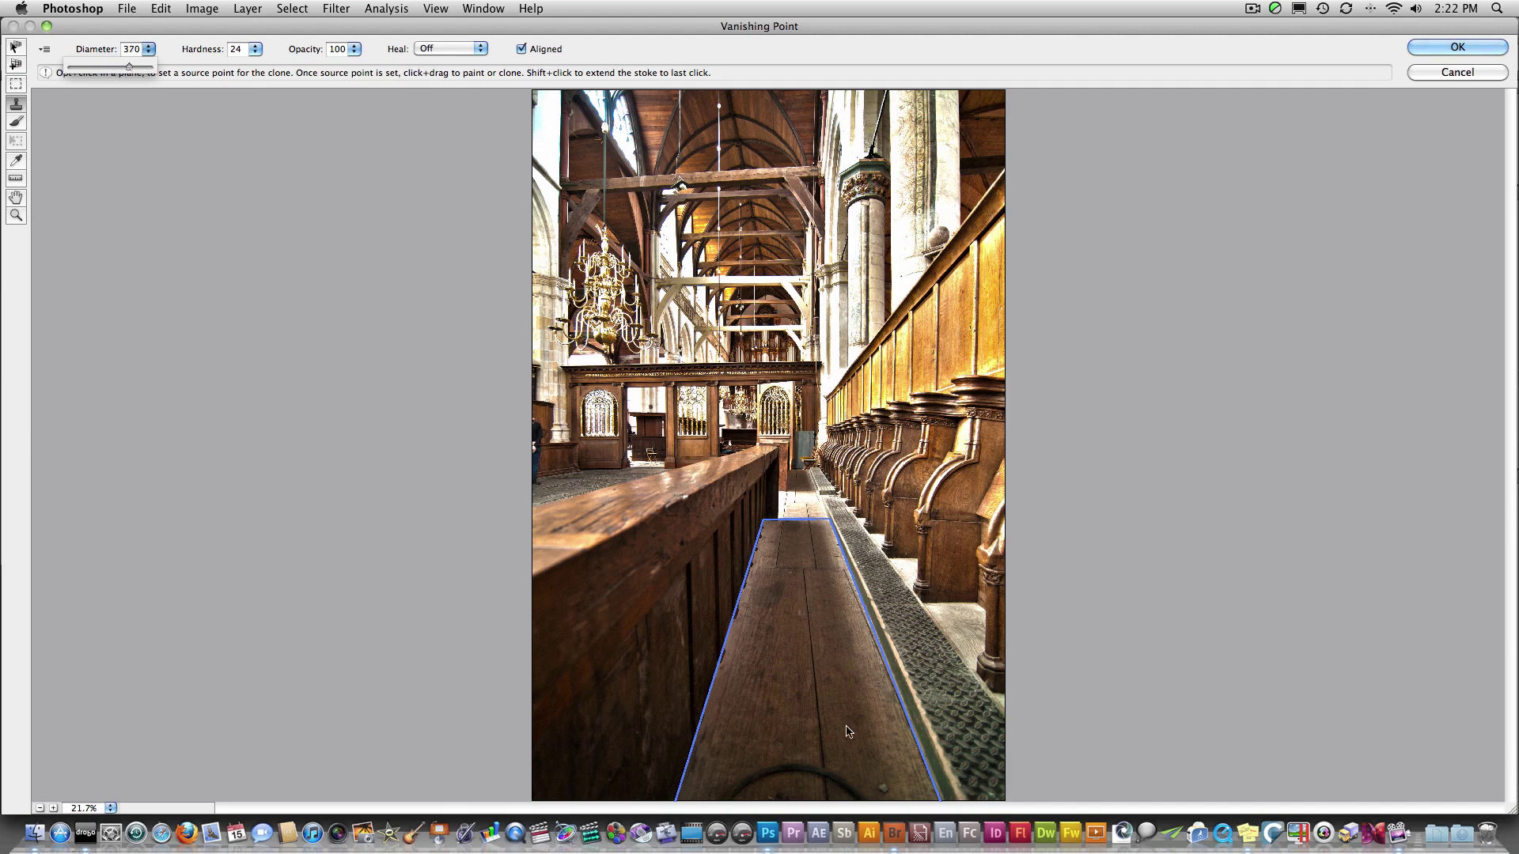
key("alt")
left_click(818, 721, "alt")
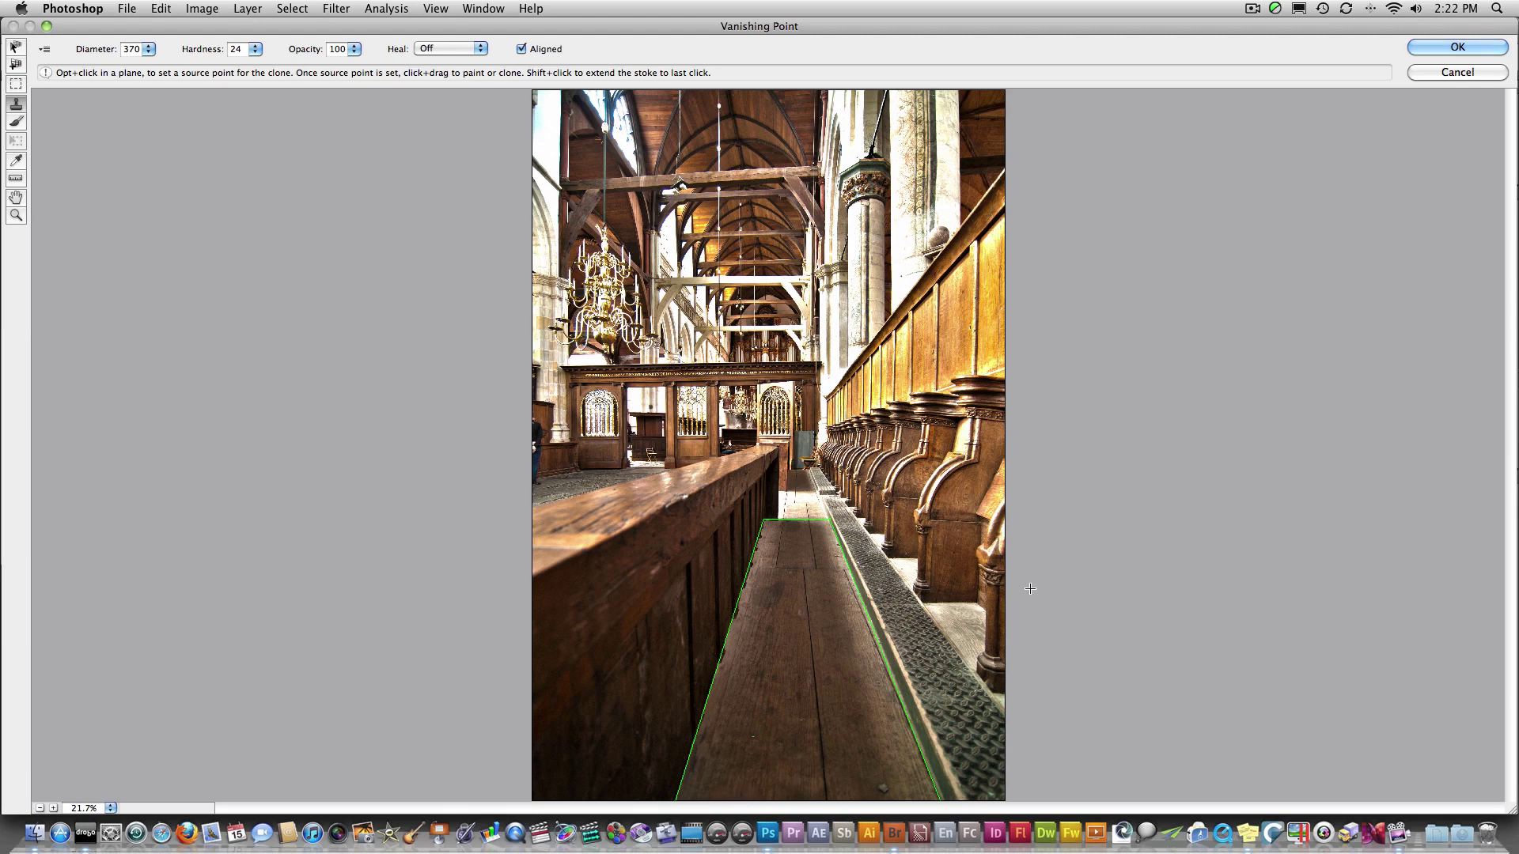
left_click(1458, 48)
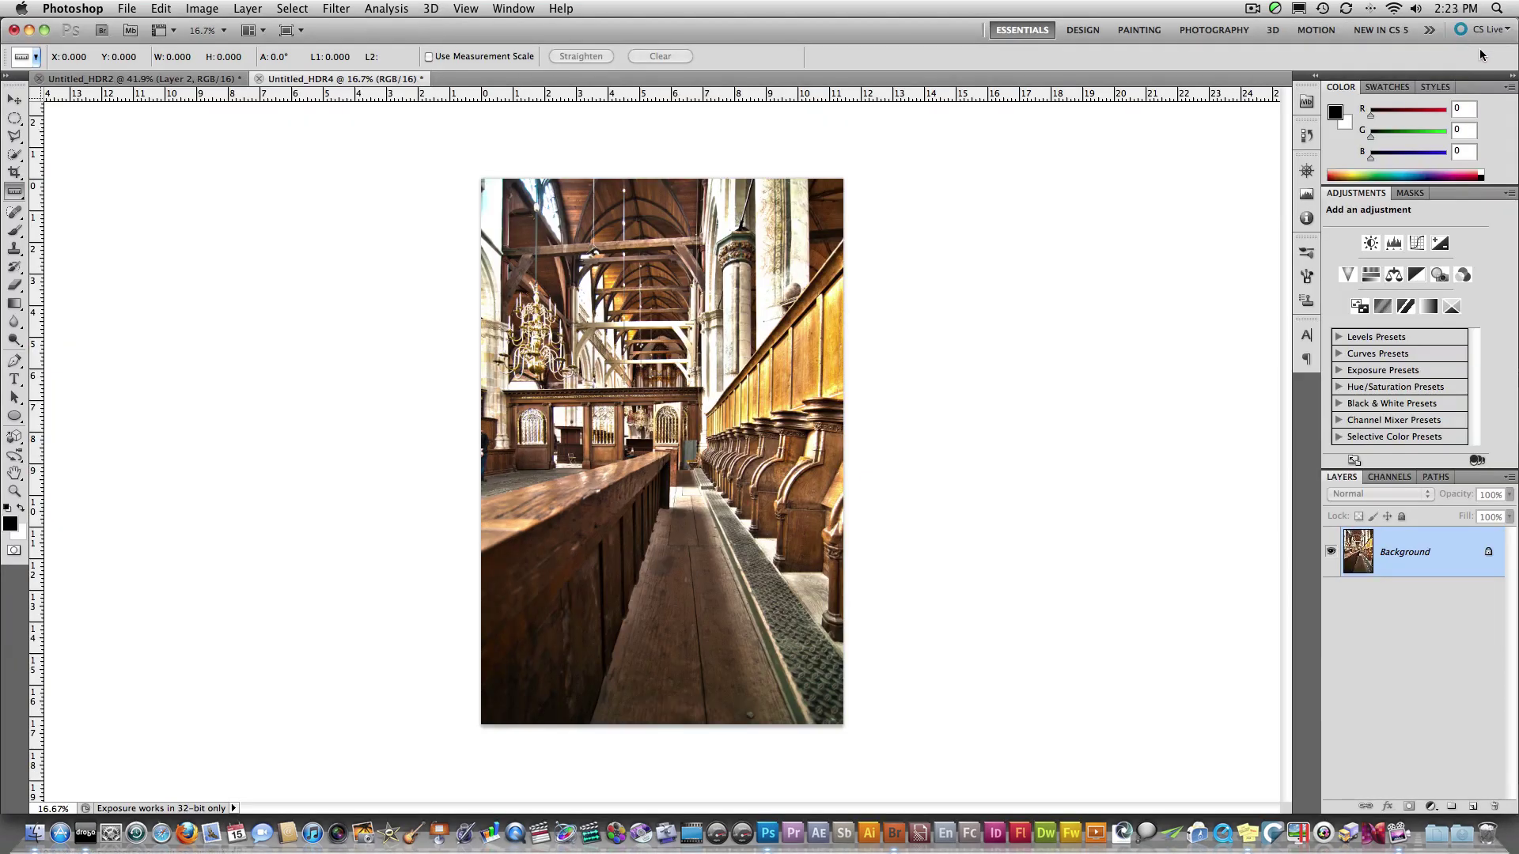
Crop the photo with the 4 x 6 inch 300 ppi preset and fit it to the window.
key("c")
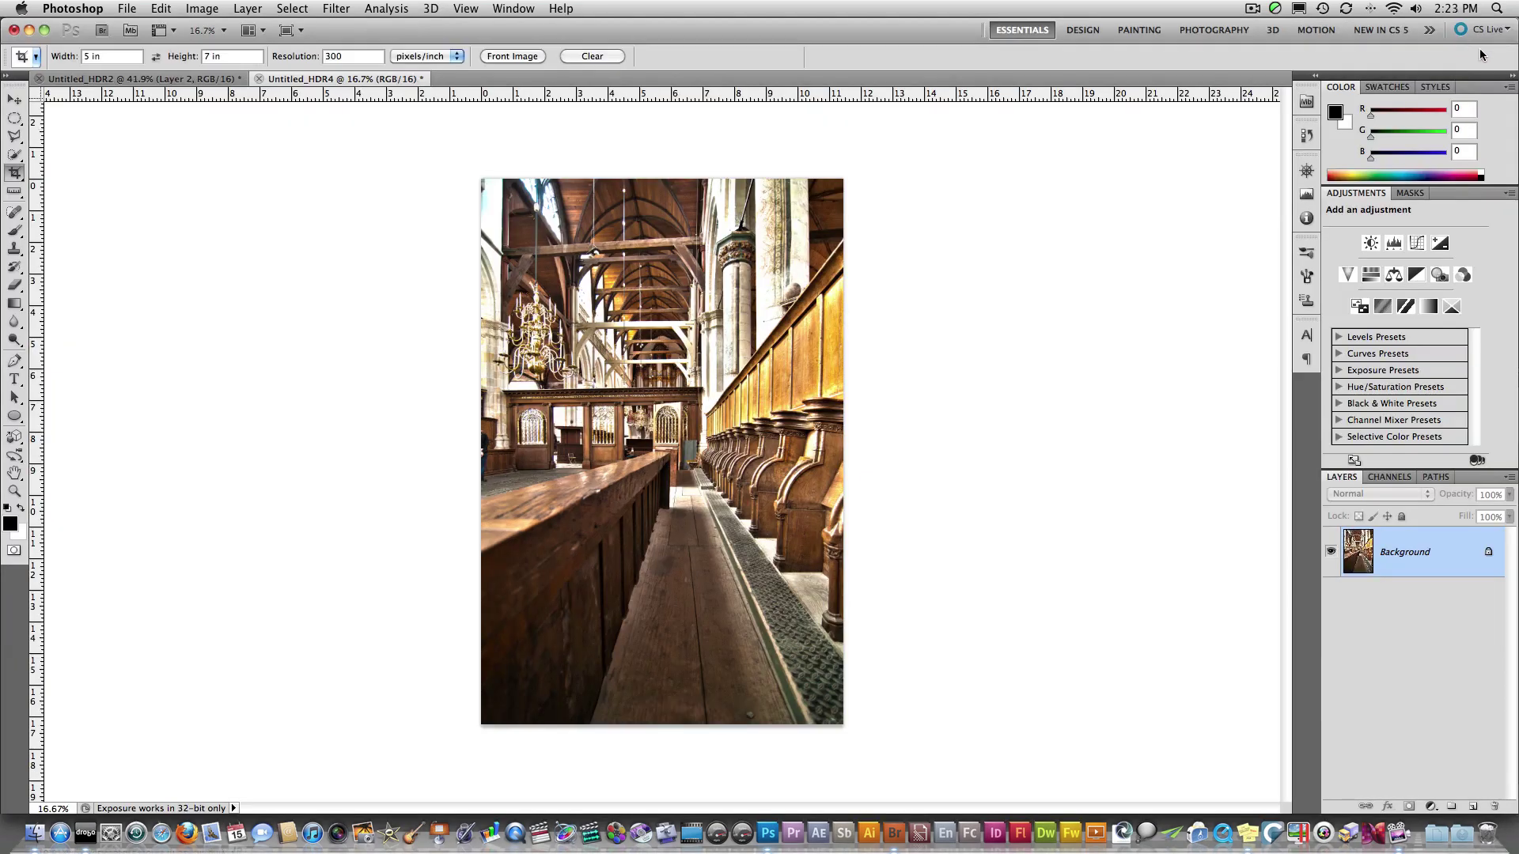
left_click(37, 60)
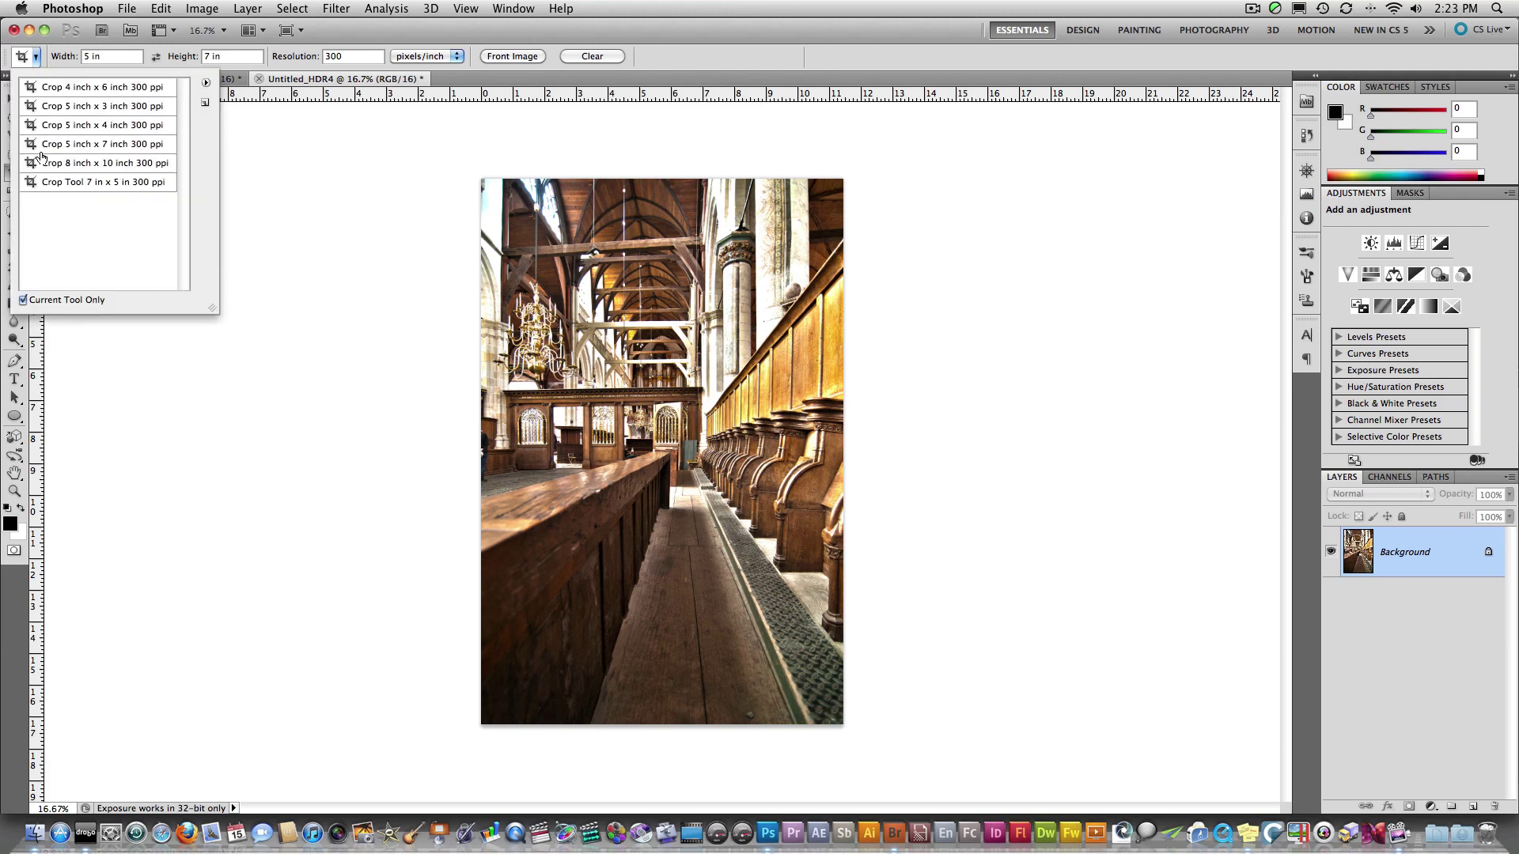
left_click(57, 94)
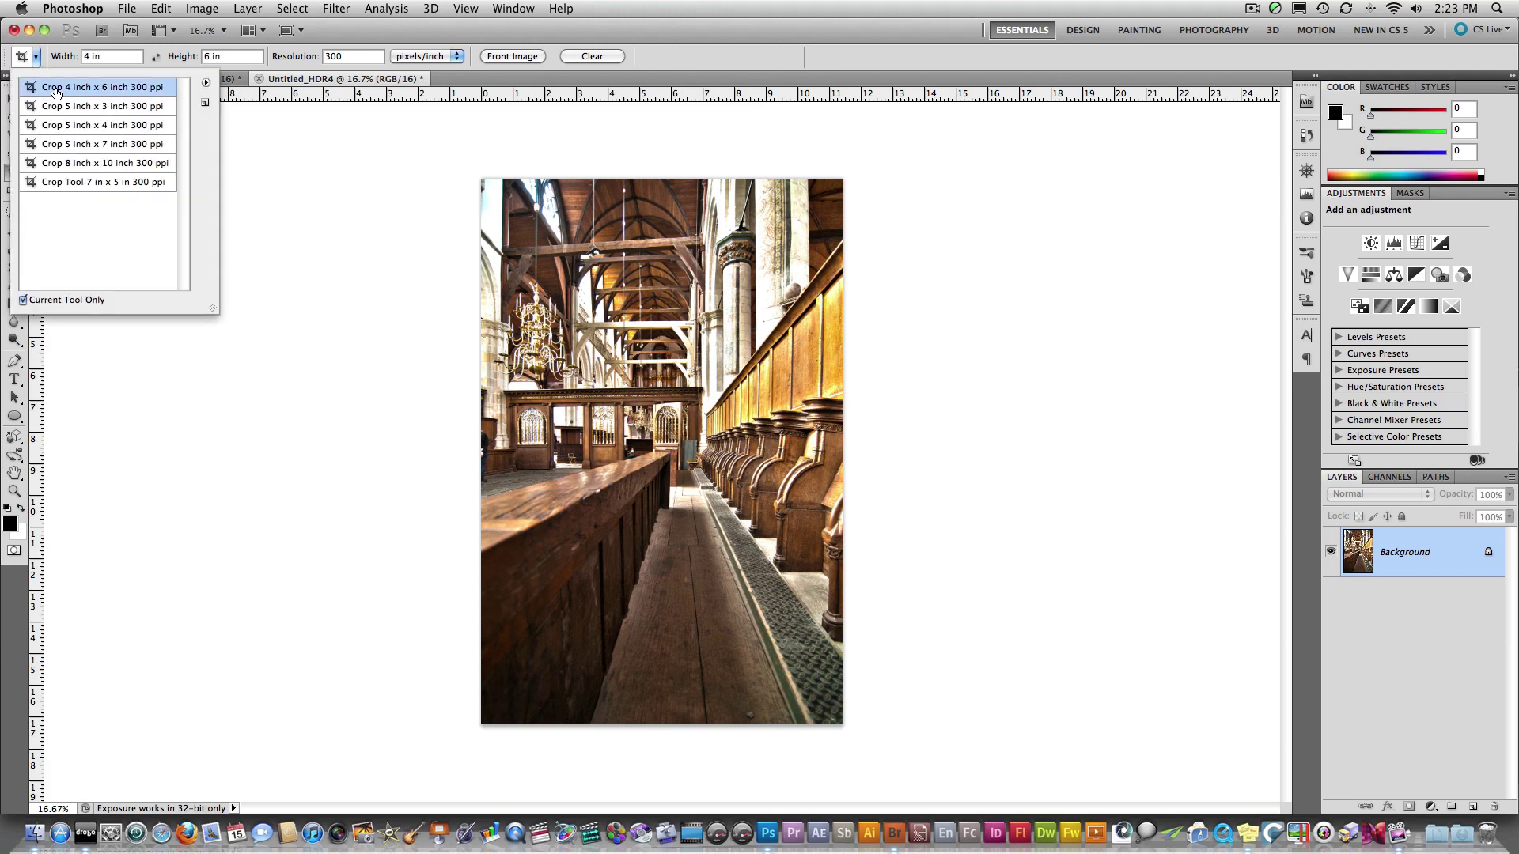
left_click(499, 207)
left_click_drag(499, 207, 844, 736)
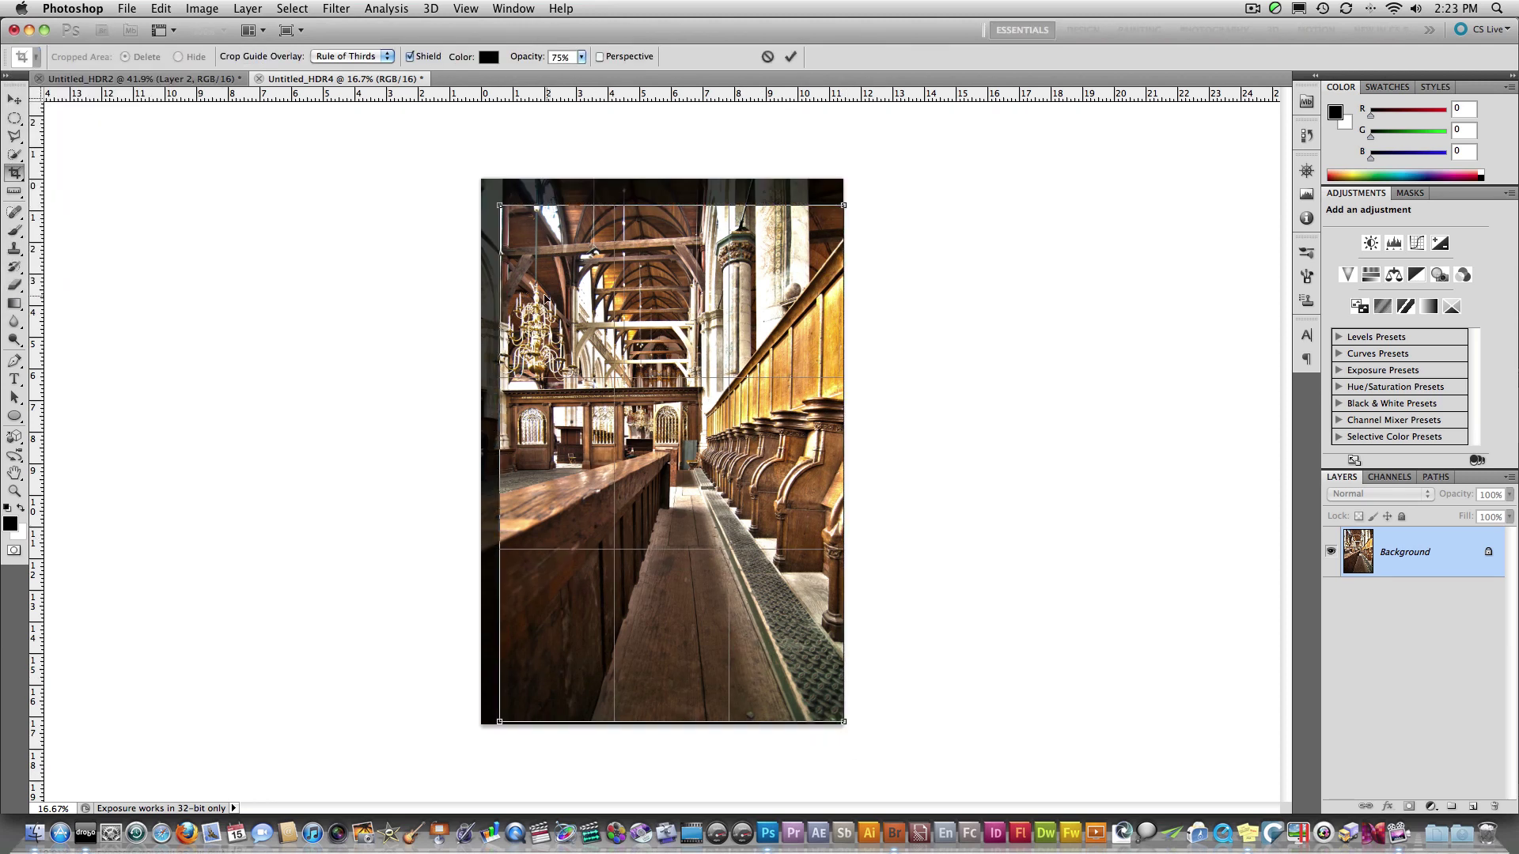
left_click_drag(499, 205, 489, 194)
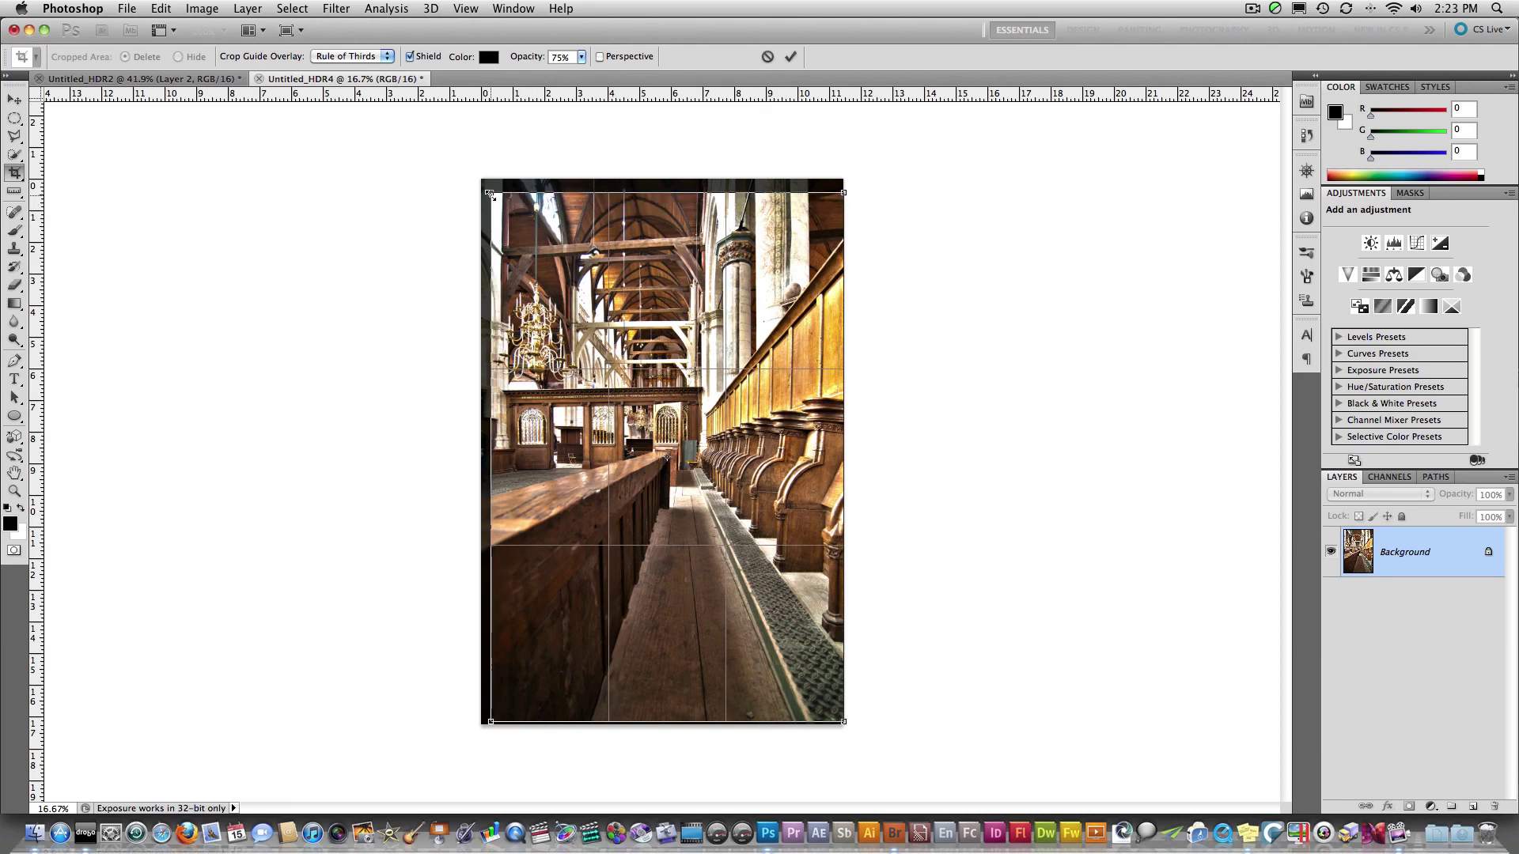
left_click(791, 56)
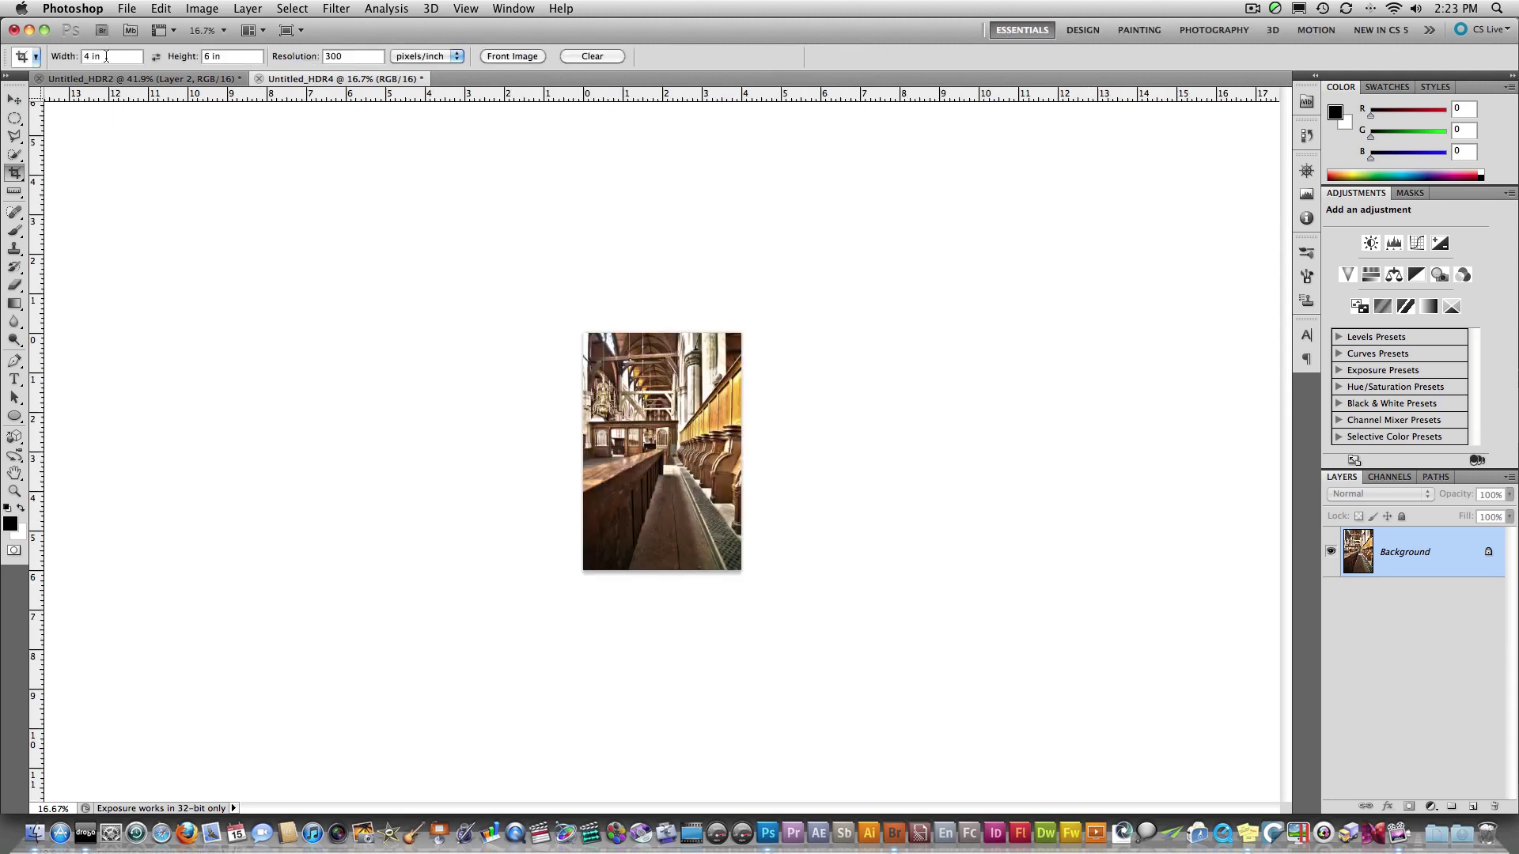
key("super+0")
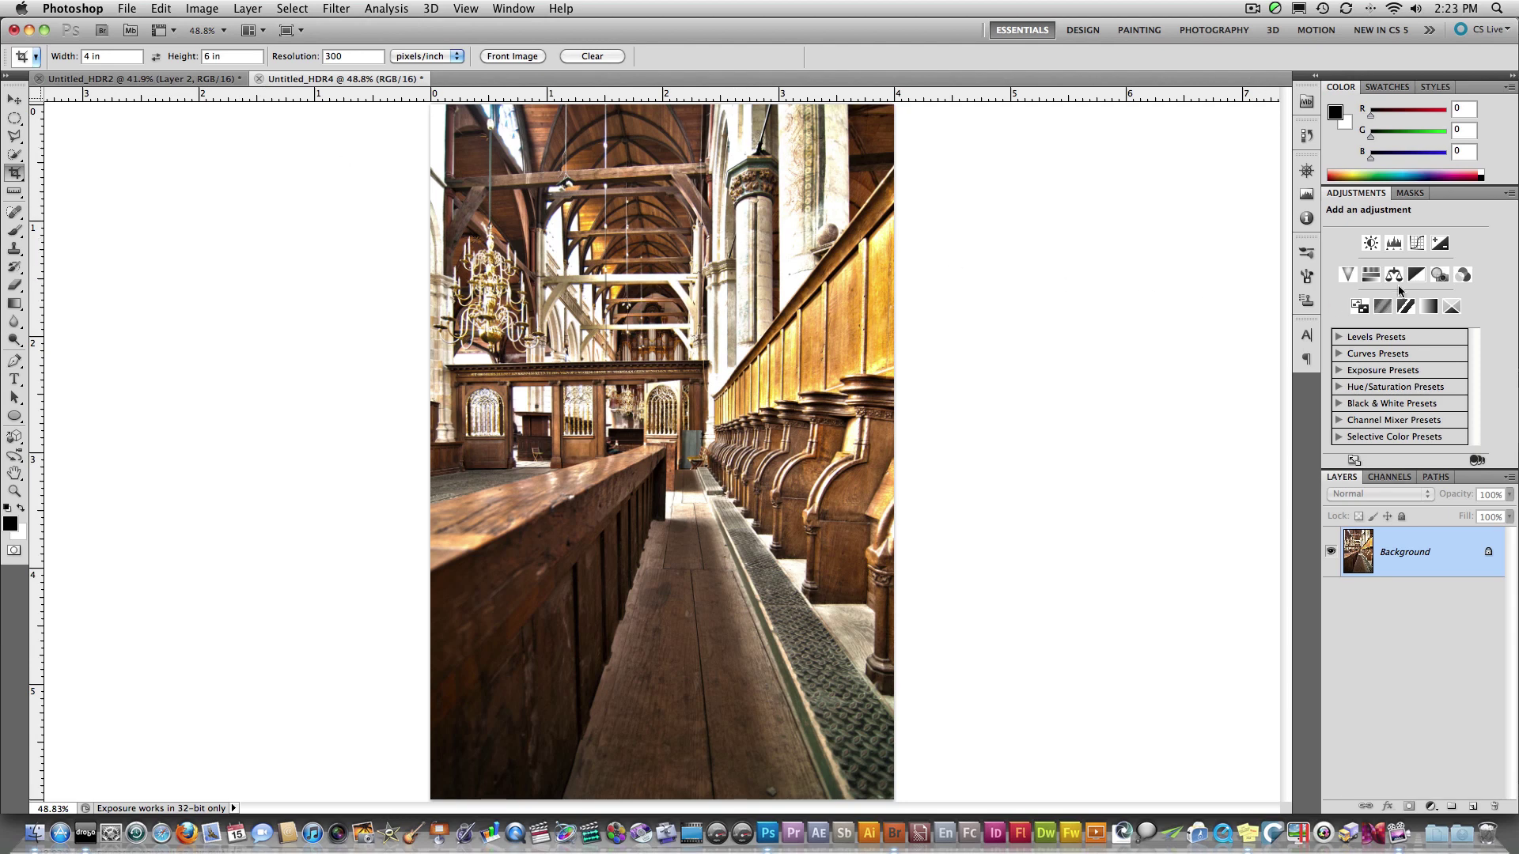
Add a Black & White layer, darkening Yellows, raising Reds to 96 and lowering Blues to -142.
left_click(1415, 275)
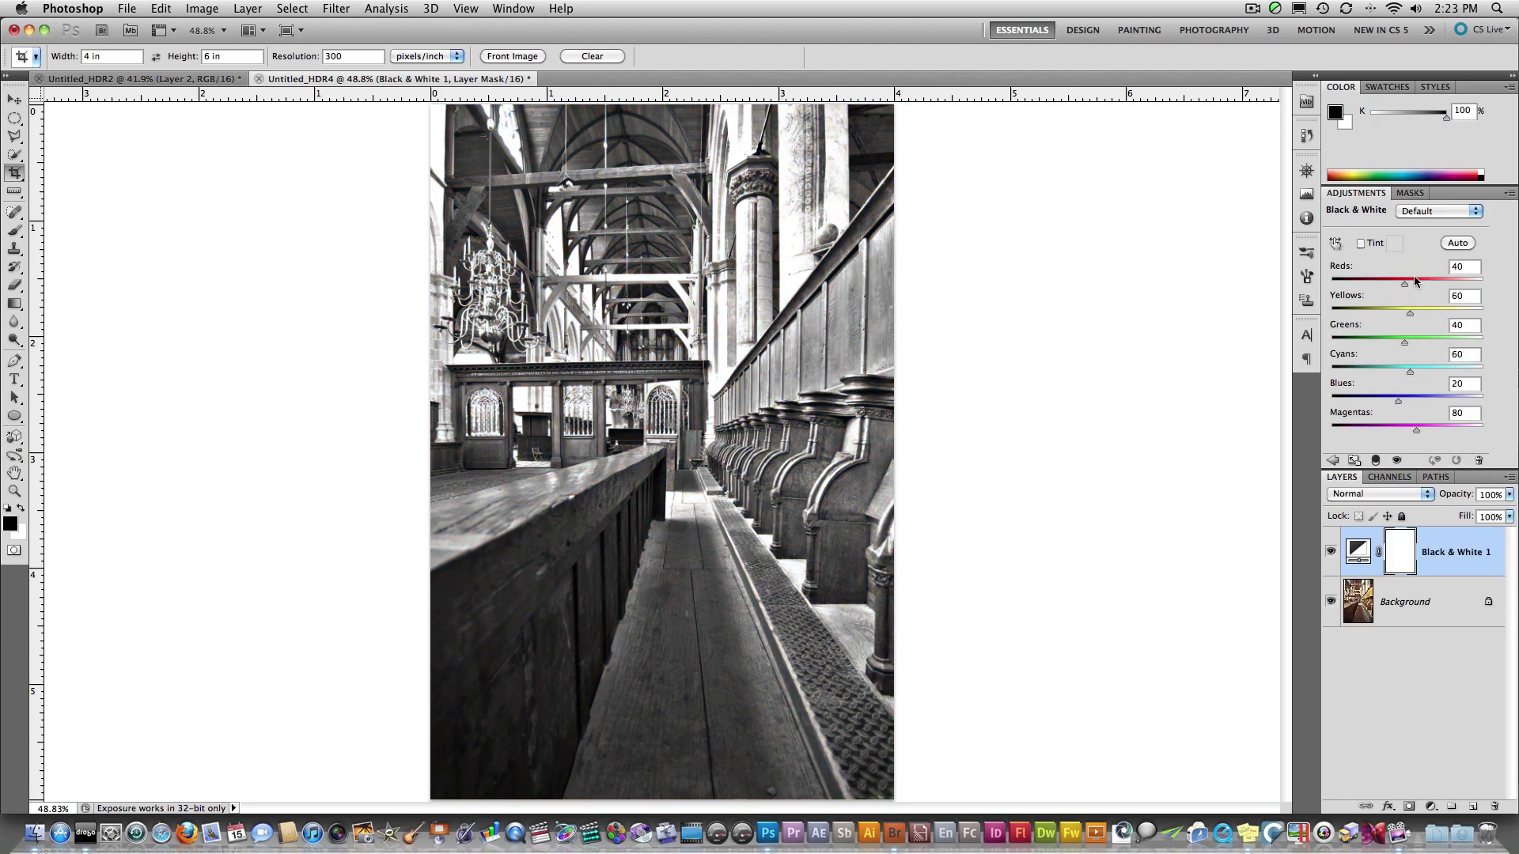
left_click(1336, 245)
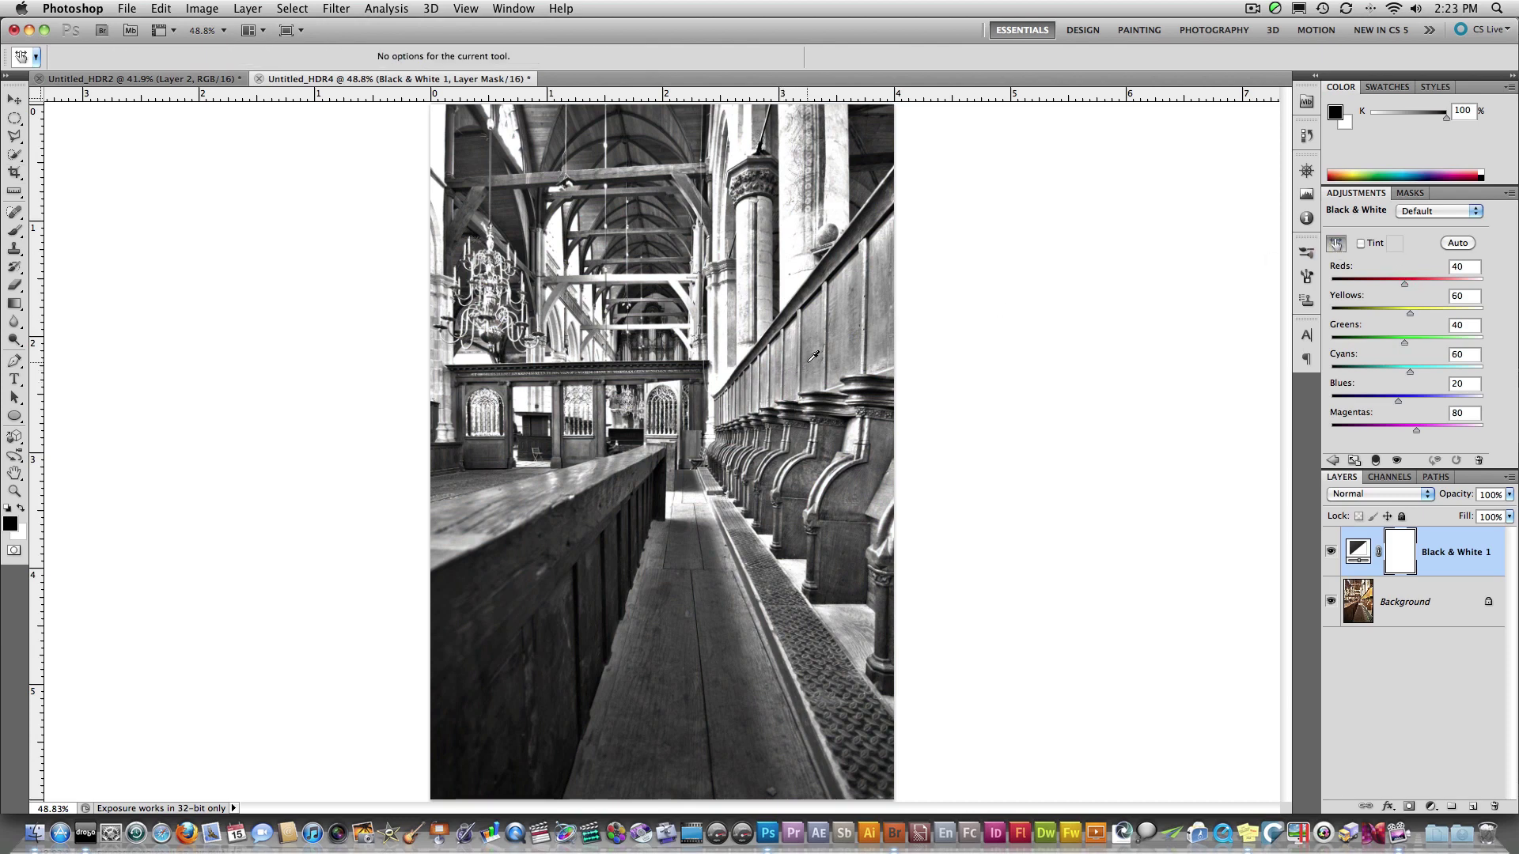
mouse_move(813, 357)
left_mouse_down()
mouse_move(769, 368)
mouse_move(804, 369)
mouse_move(791, 370)
left_mouse_up()
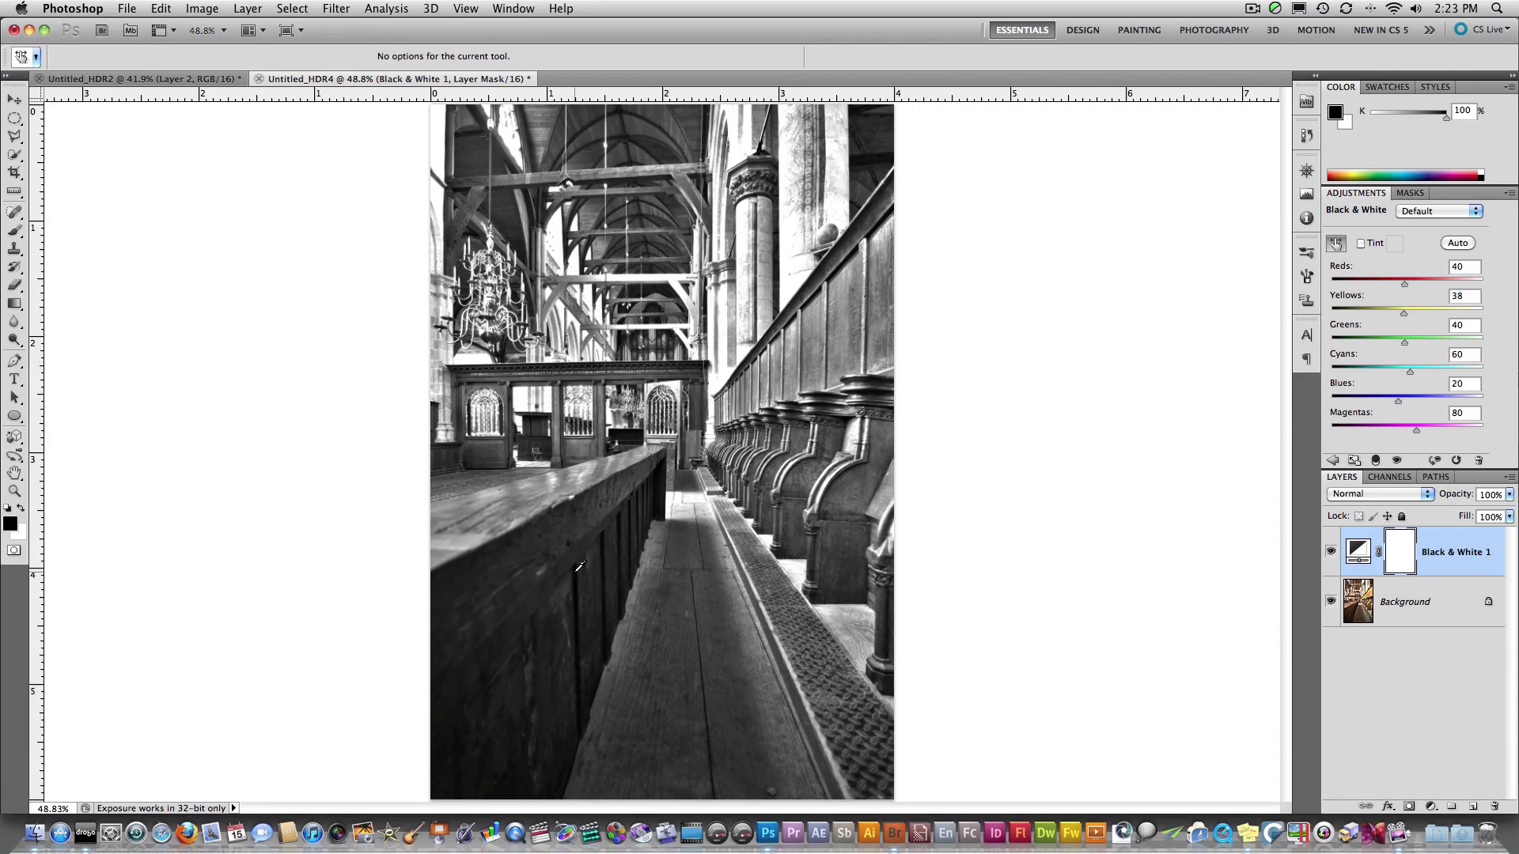
left_click_drag(560, 653, 601, 650)
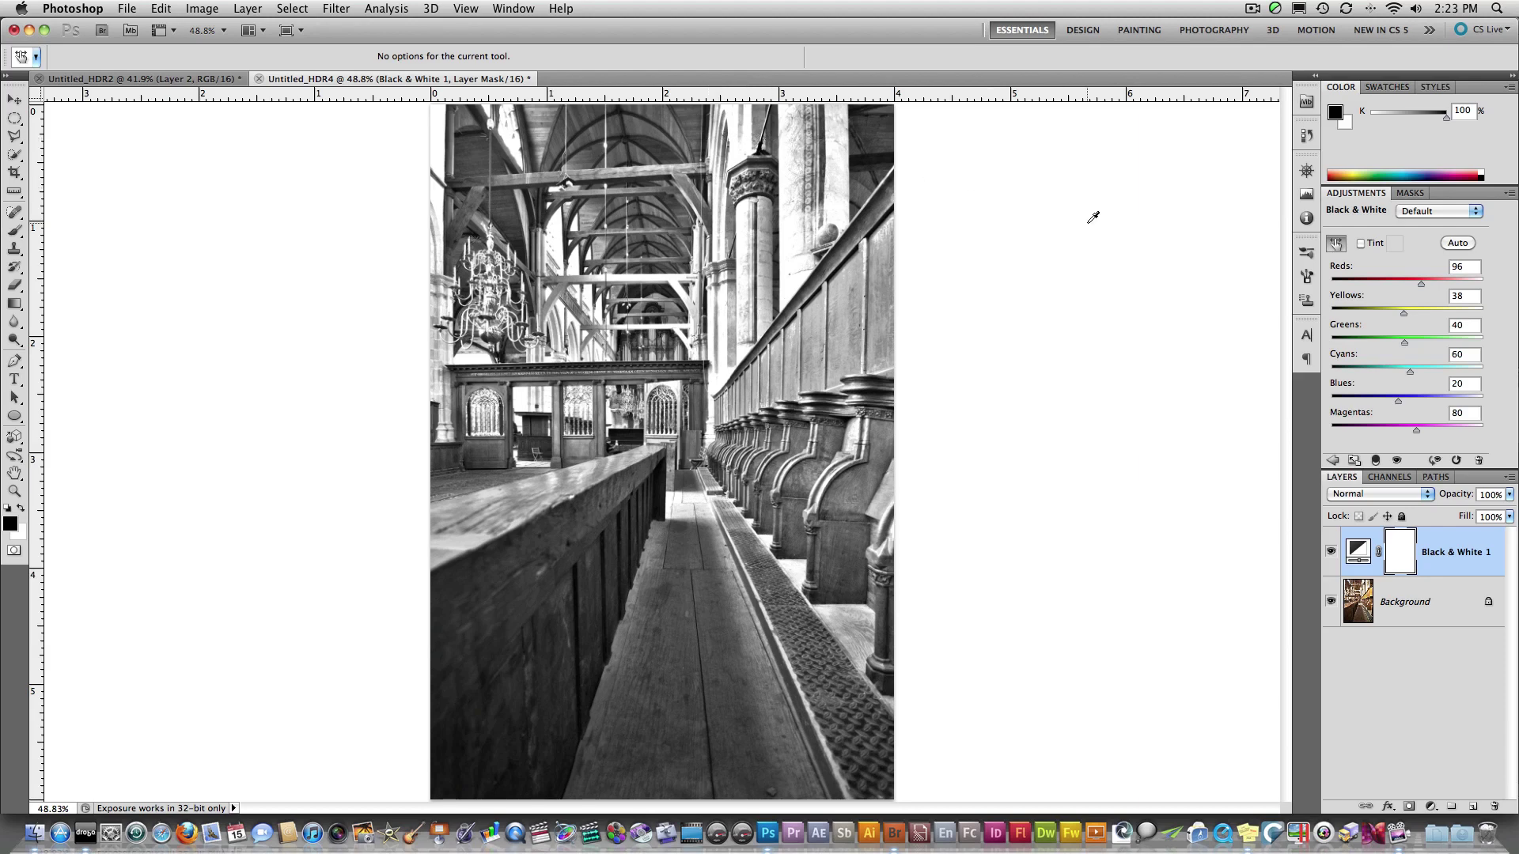
left_click_drag(1395, 400, 1349, 405)
Add a Curves layer with the Strong Contrast (RGB) preset and lower white output to 235.
left_click(1333, 464)
key("c")
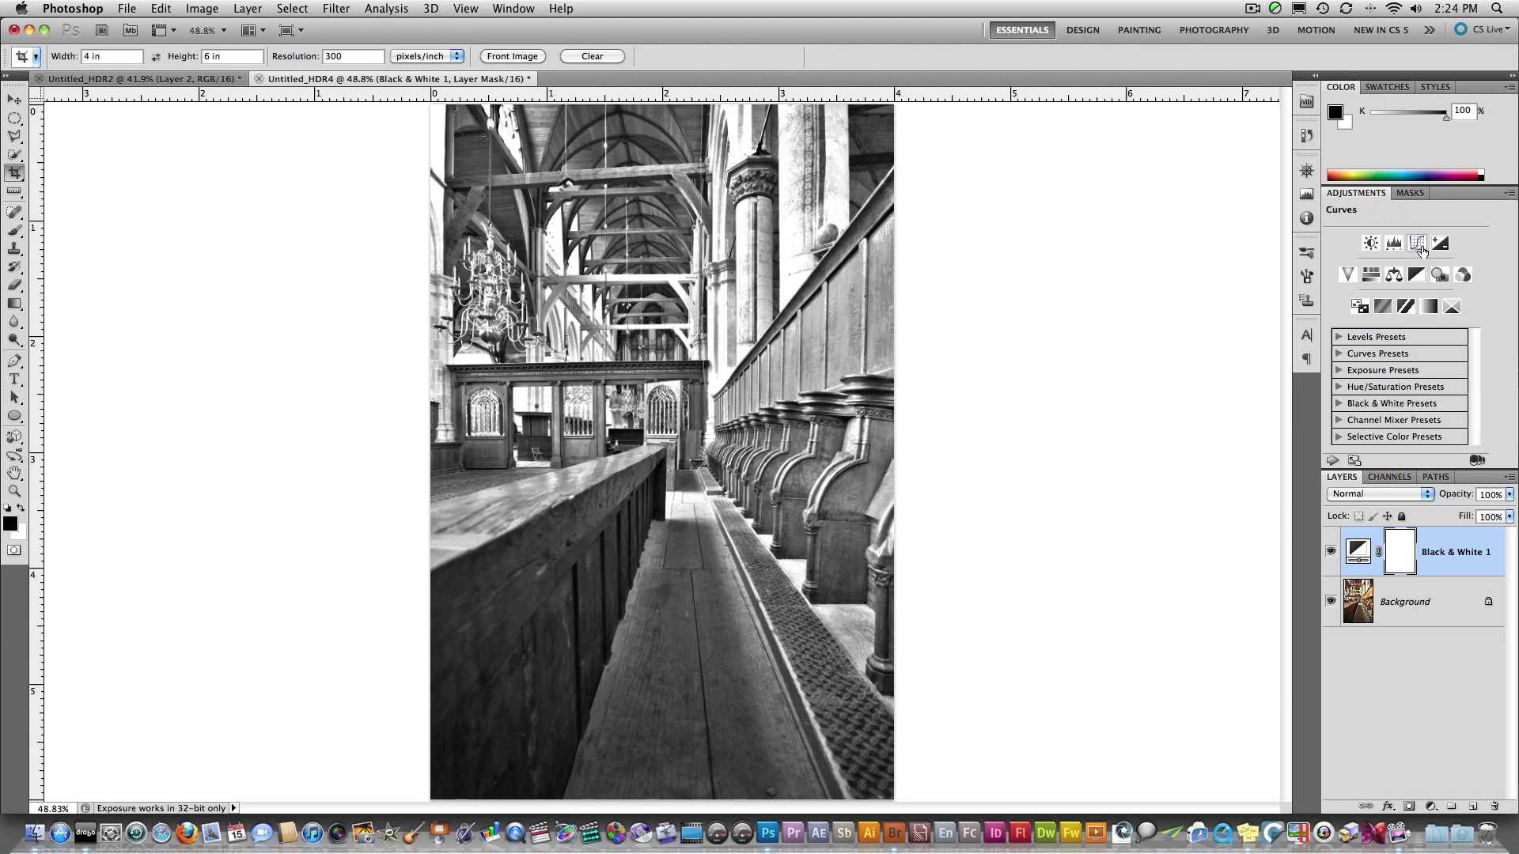
left_click(1419, 243)
left_click(1419, 211)
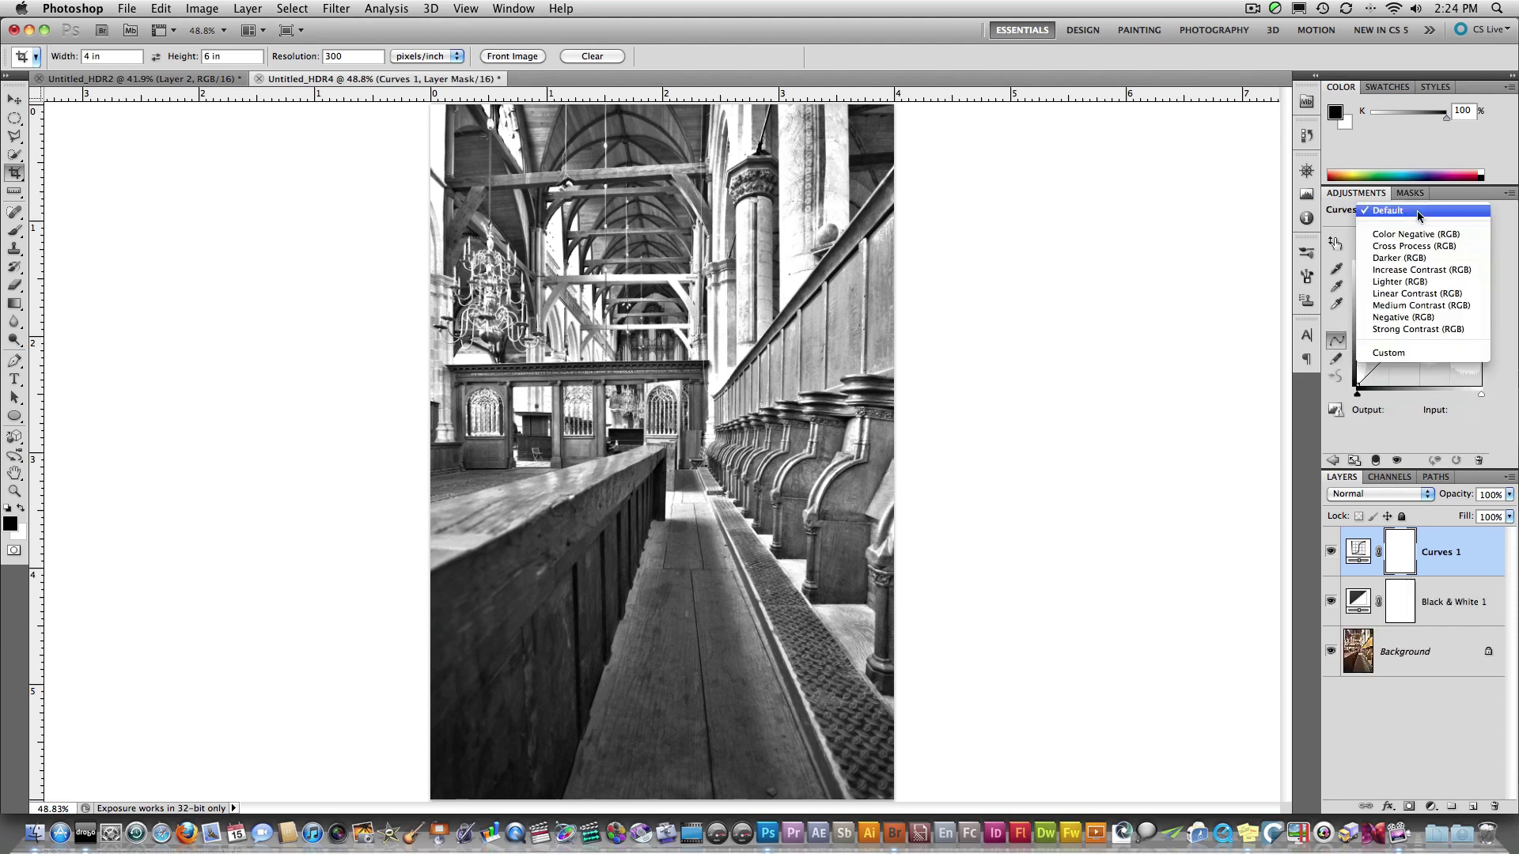
left_click(1419, 329)
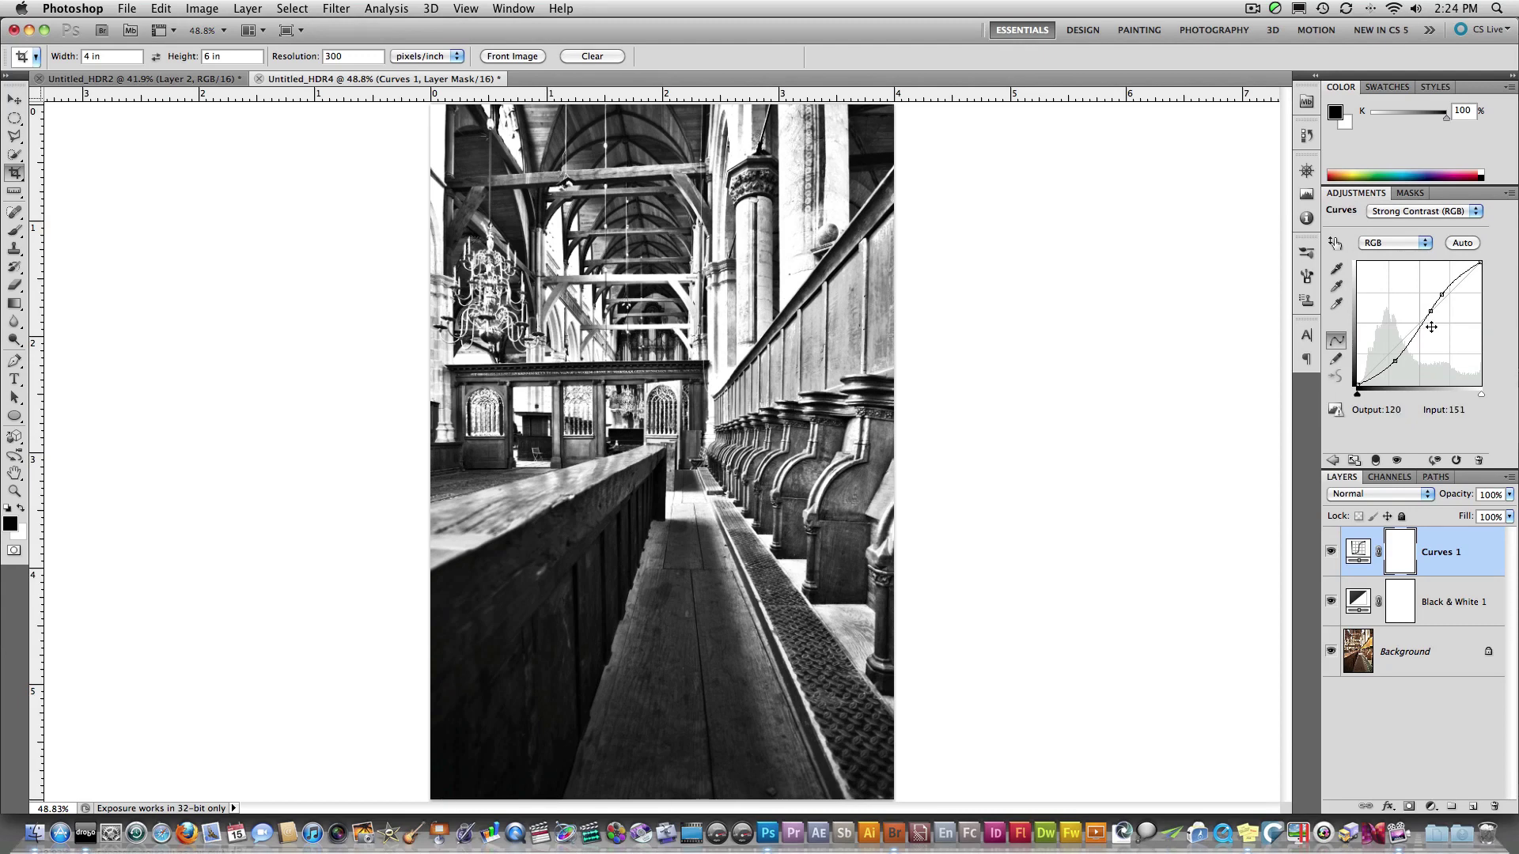
left_click_drag(1480, 262, 1480, 271)
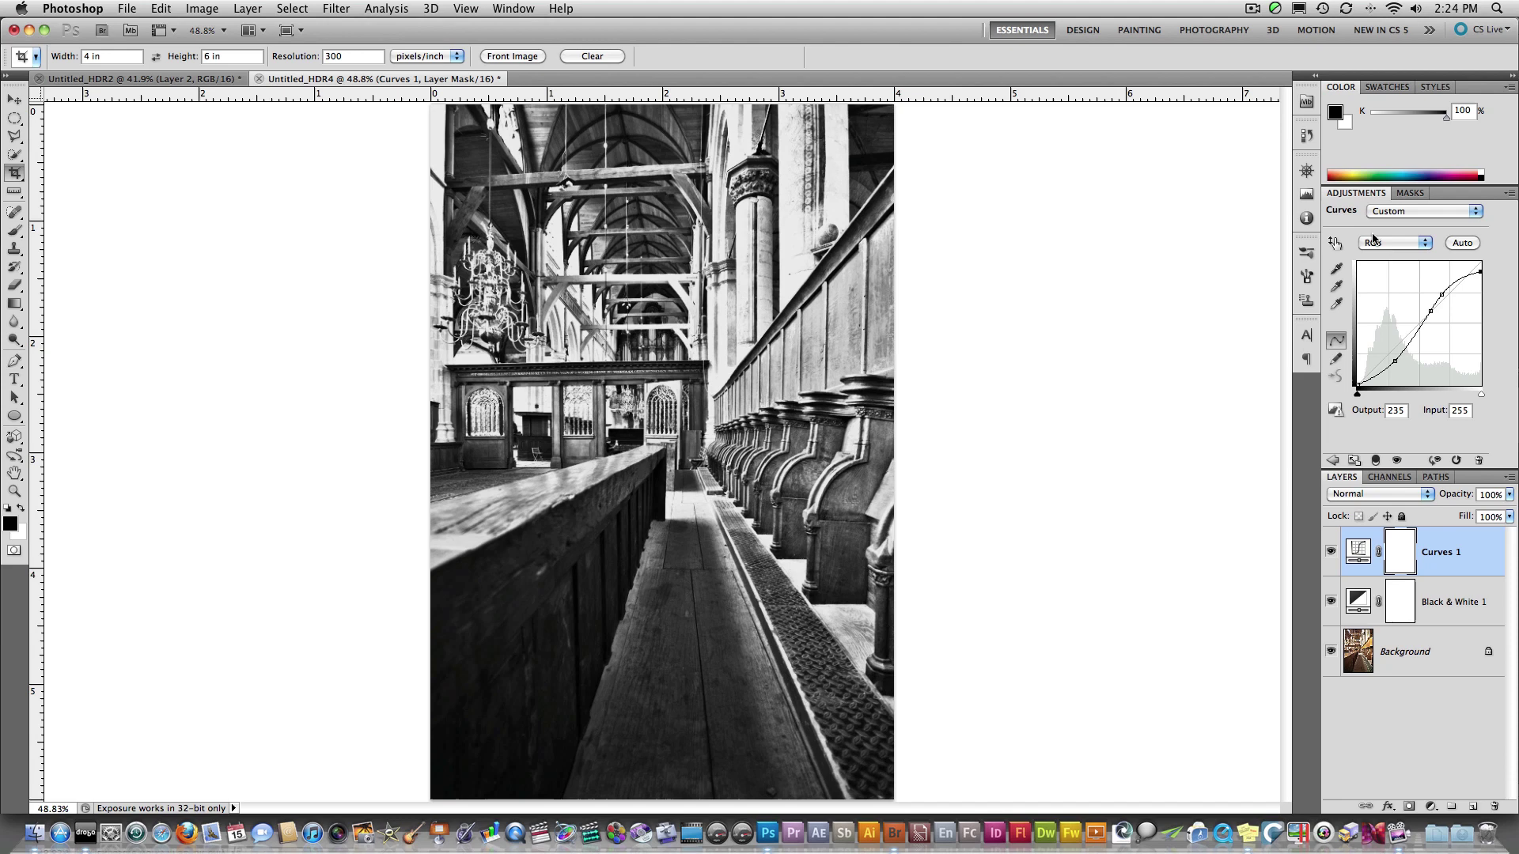
left_click(1334, 462)
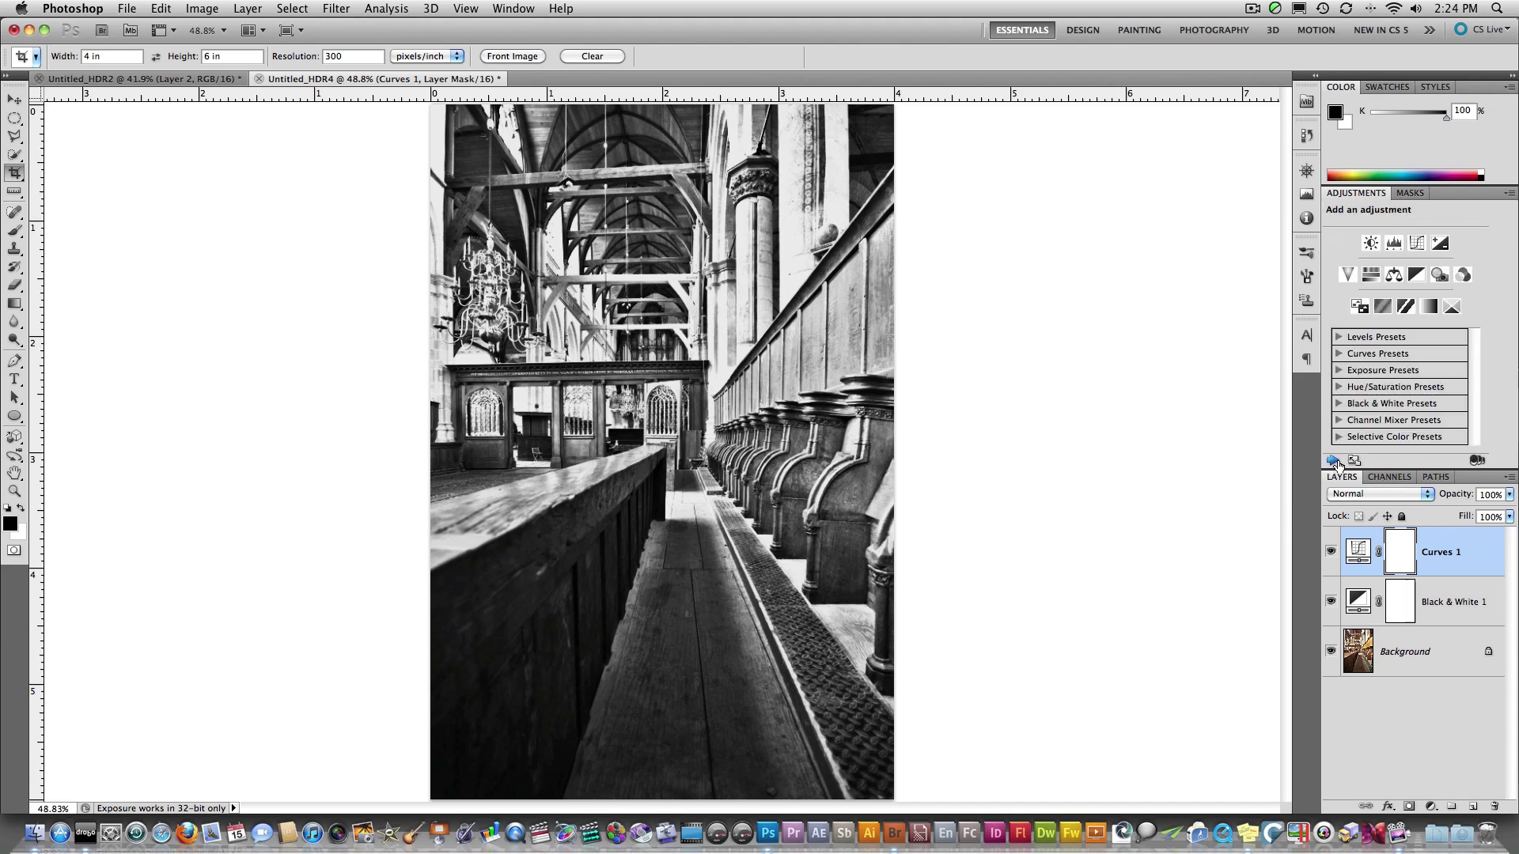
Add a colorized Hue/Saturation layer at Hue 32, Saturation 17, Lightness -3.
left_click(1371, 275)
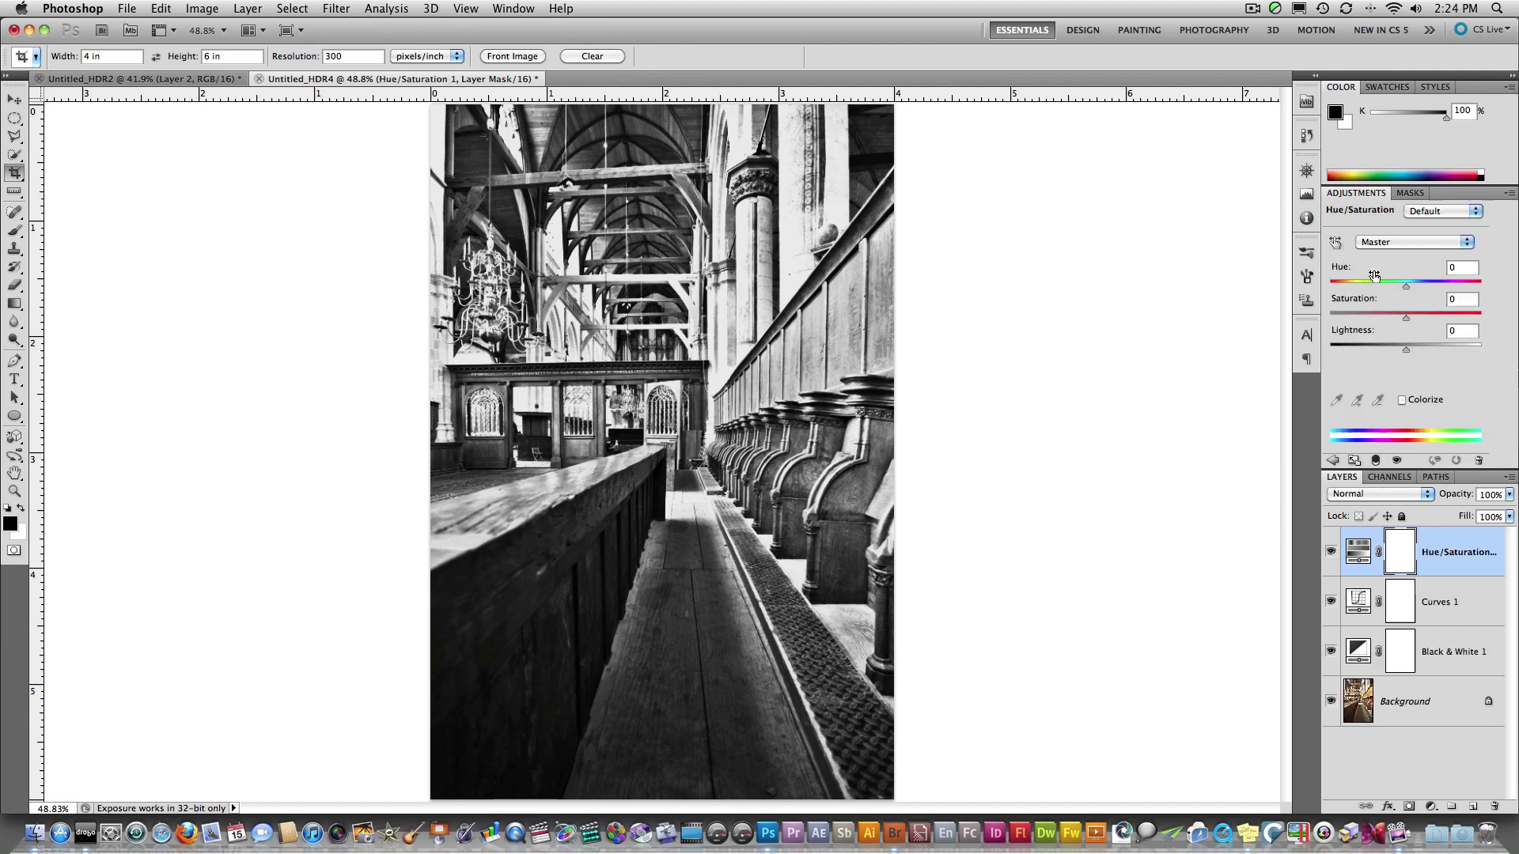
left_click(1402, 400)
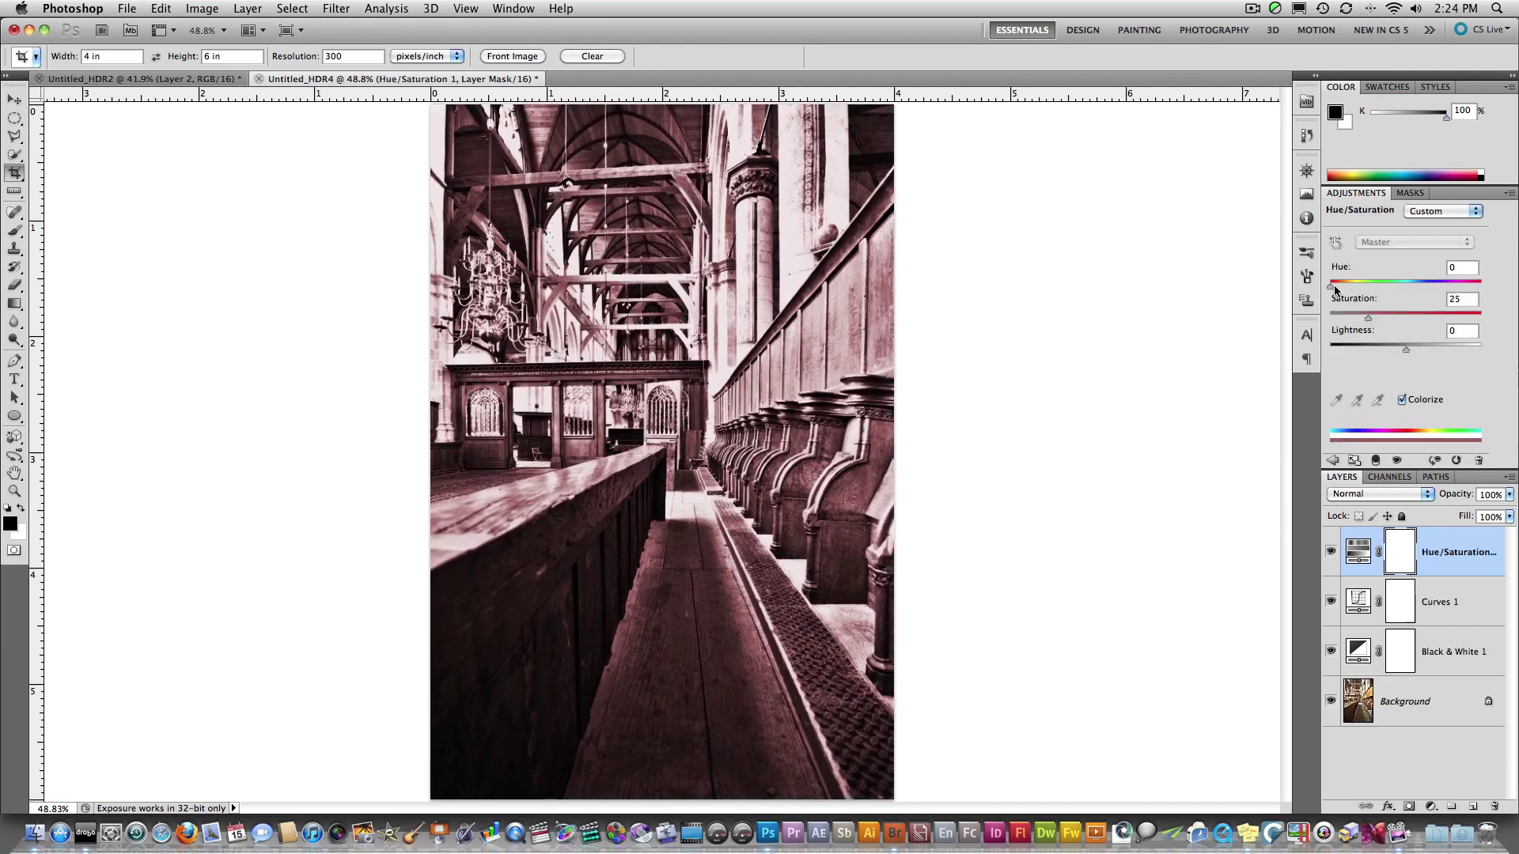
left_click_drag(1331, 285, 1341, 288)
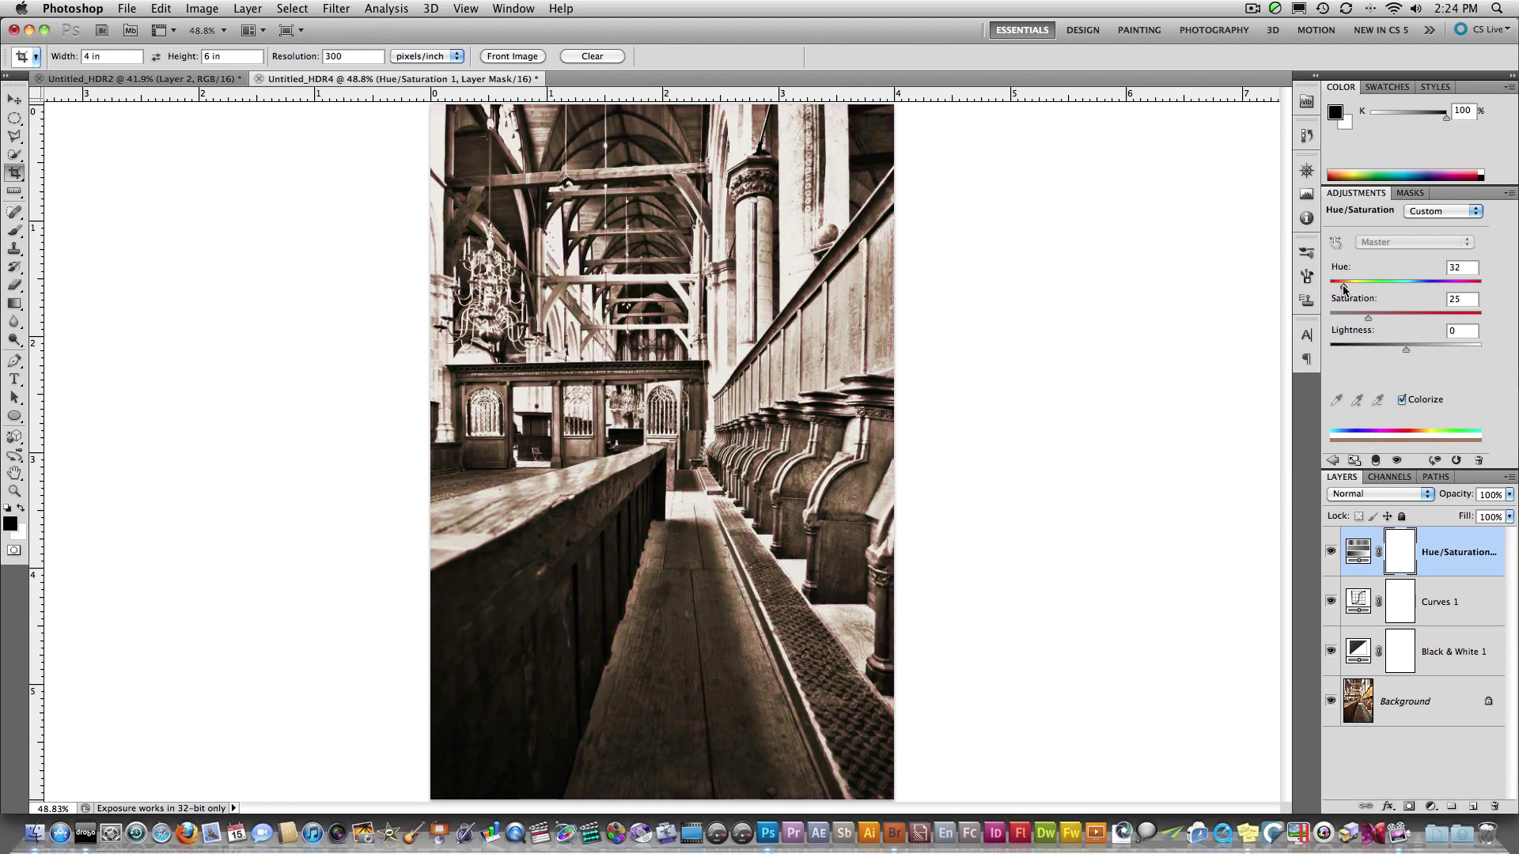
left_click_drag(1366, 320, 1404, 349)
Copy all visible layers merged and paste them as a new Layer 1.
key("super+a")
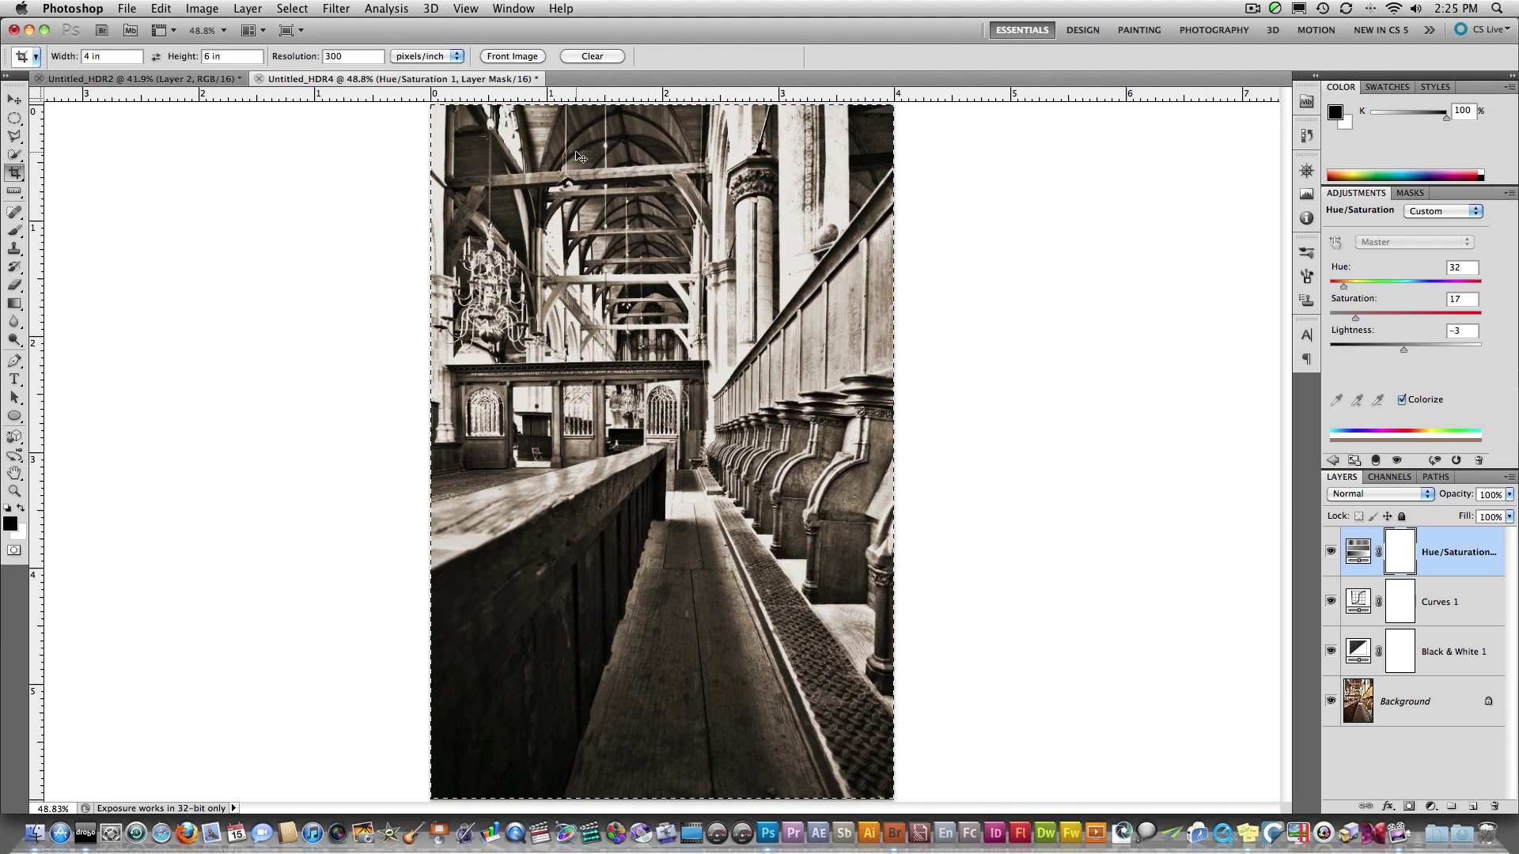
left_click(169, 7)
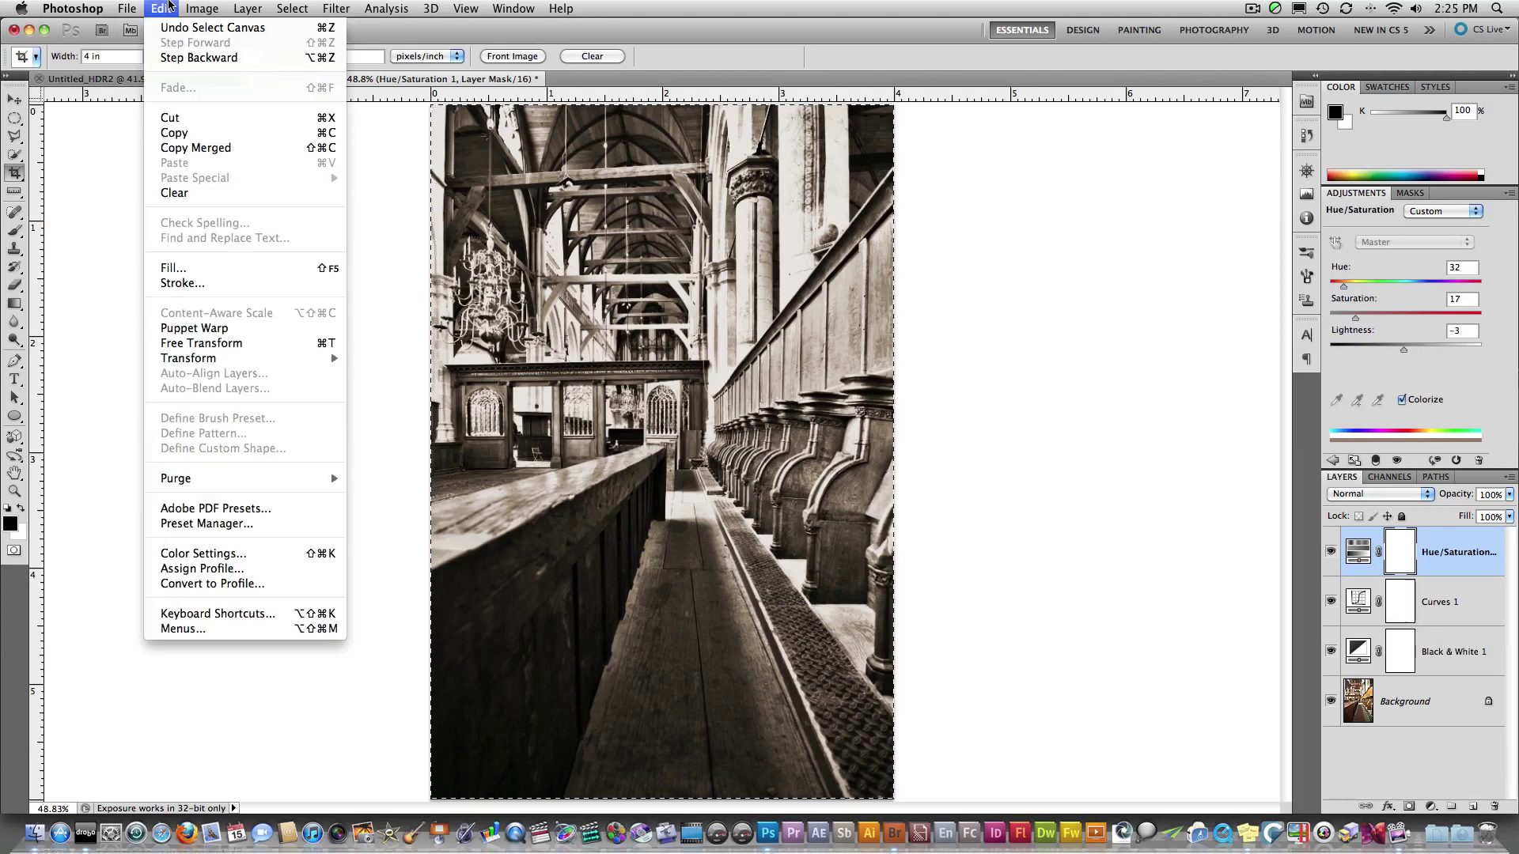
left_click(174, 150)
left_click(169, 8)
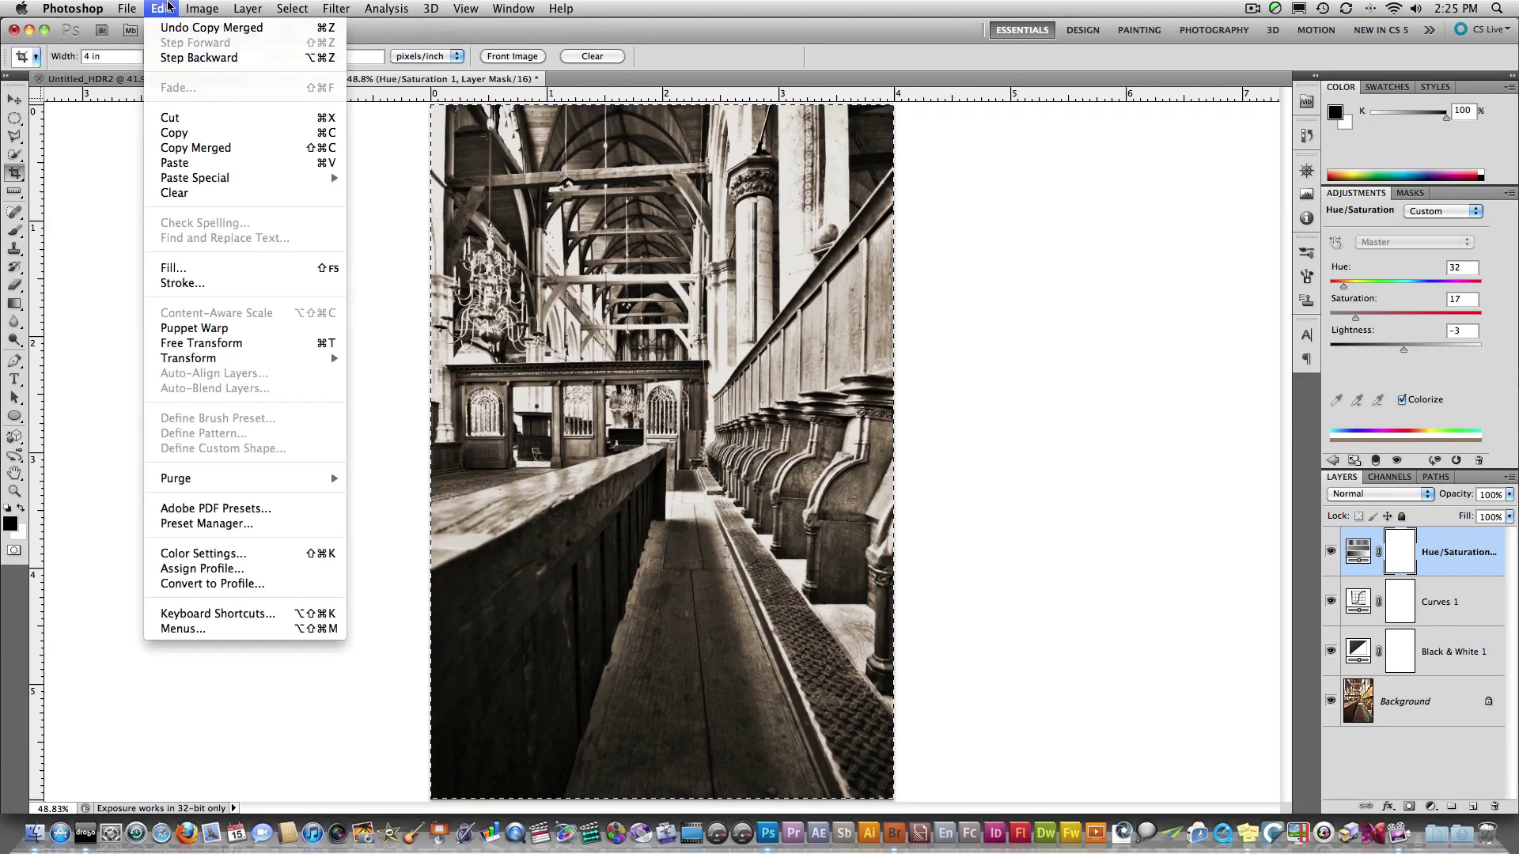
left_click(234, 163)
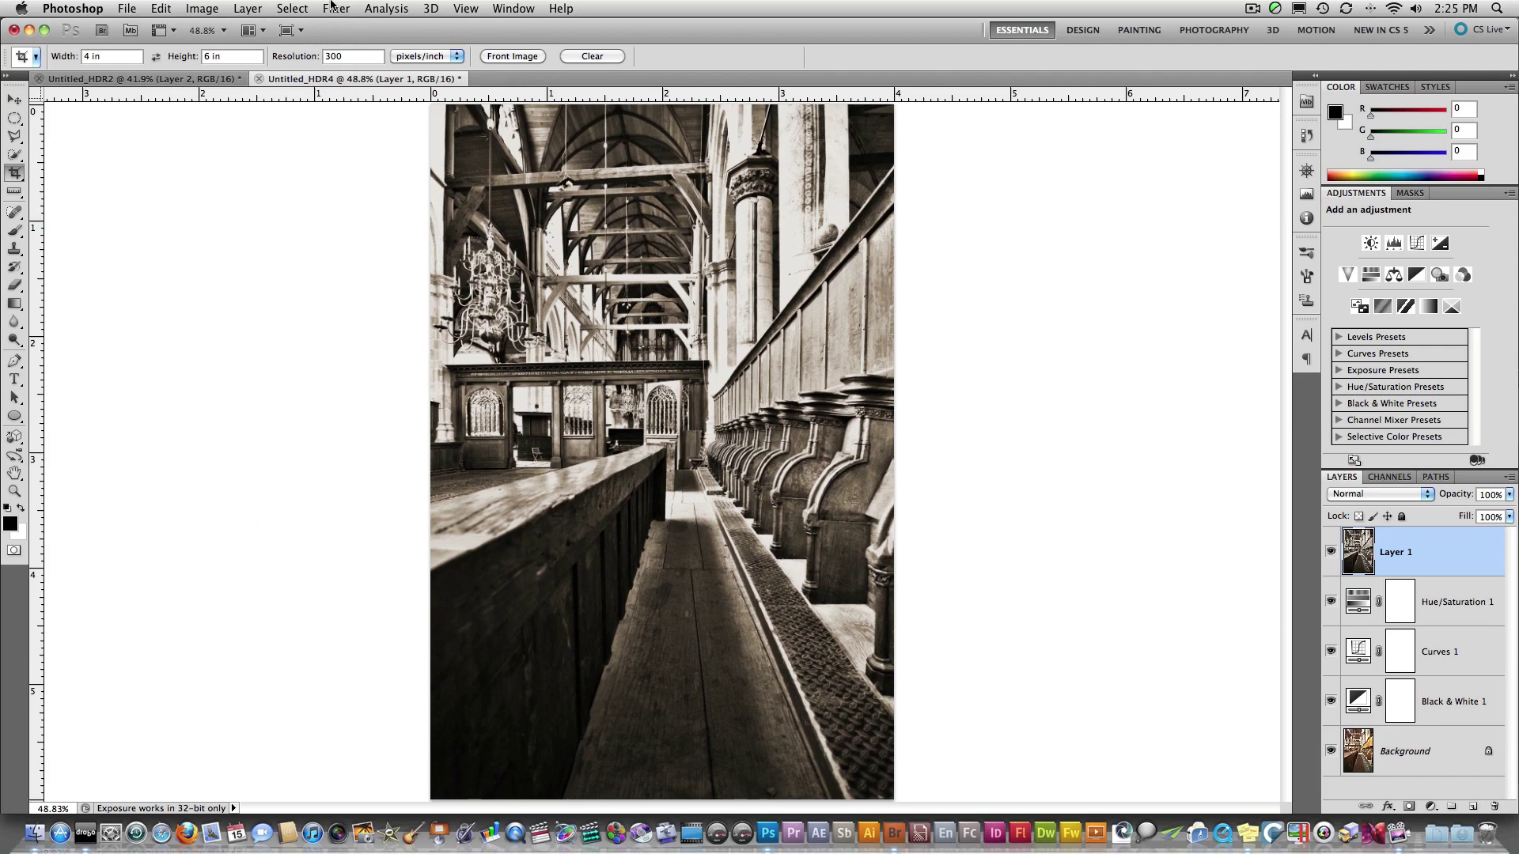
Apply a Gaussian Blur with a 7.0-pixel radius to Layer 1.
left_click(333, 8)
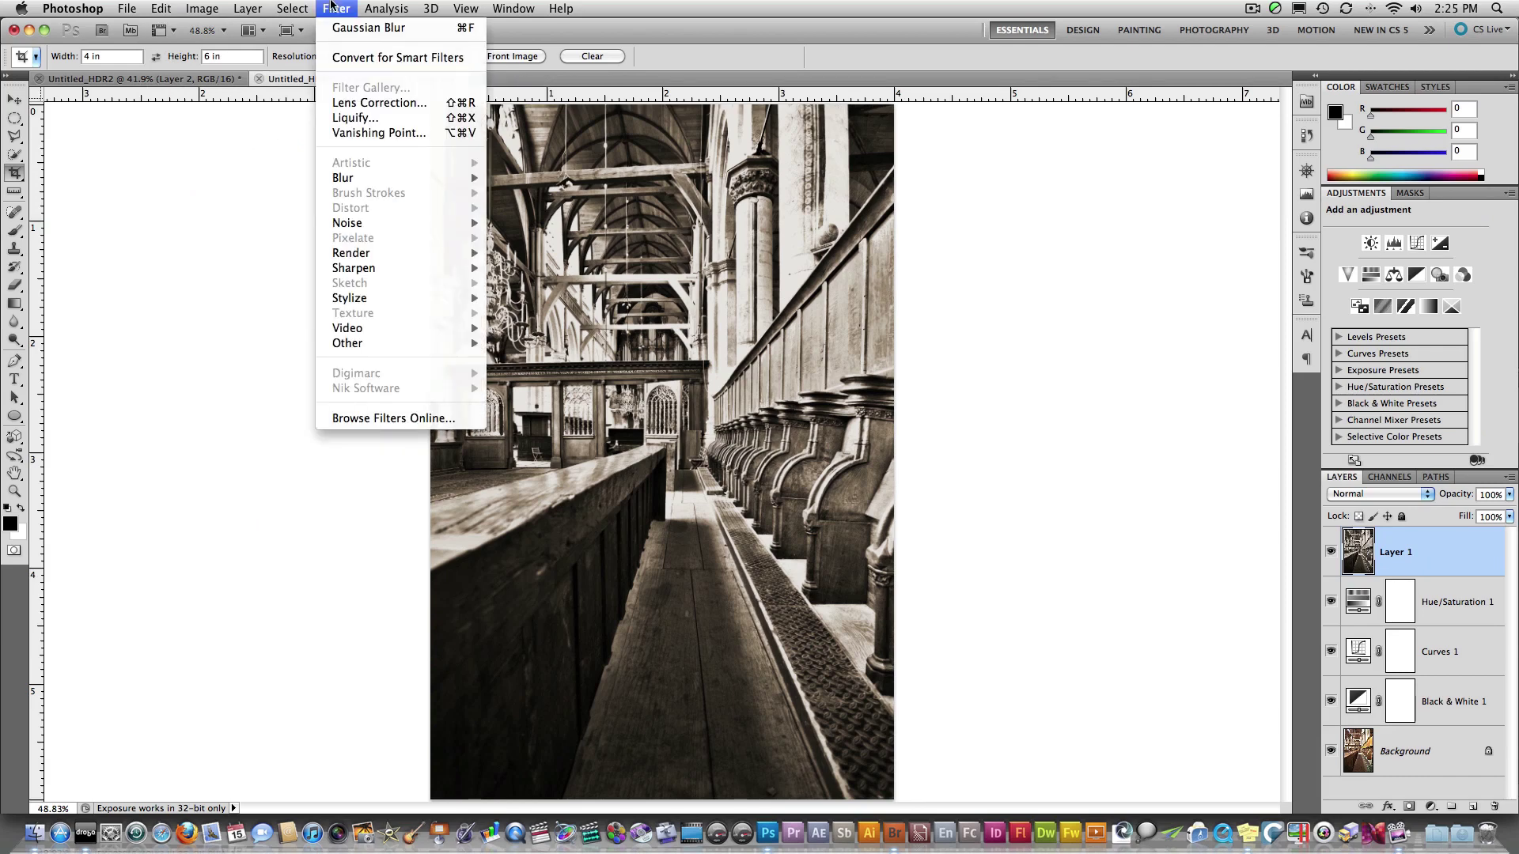
mouse_move(364, 178)
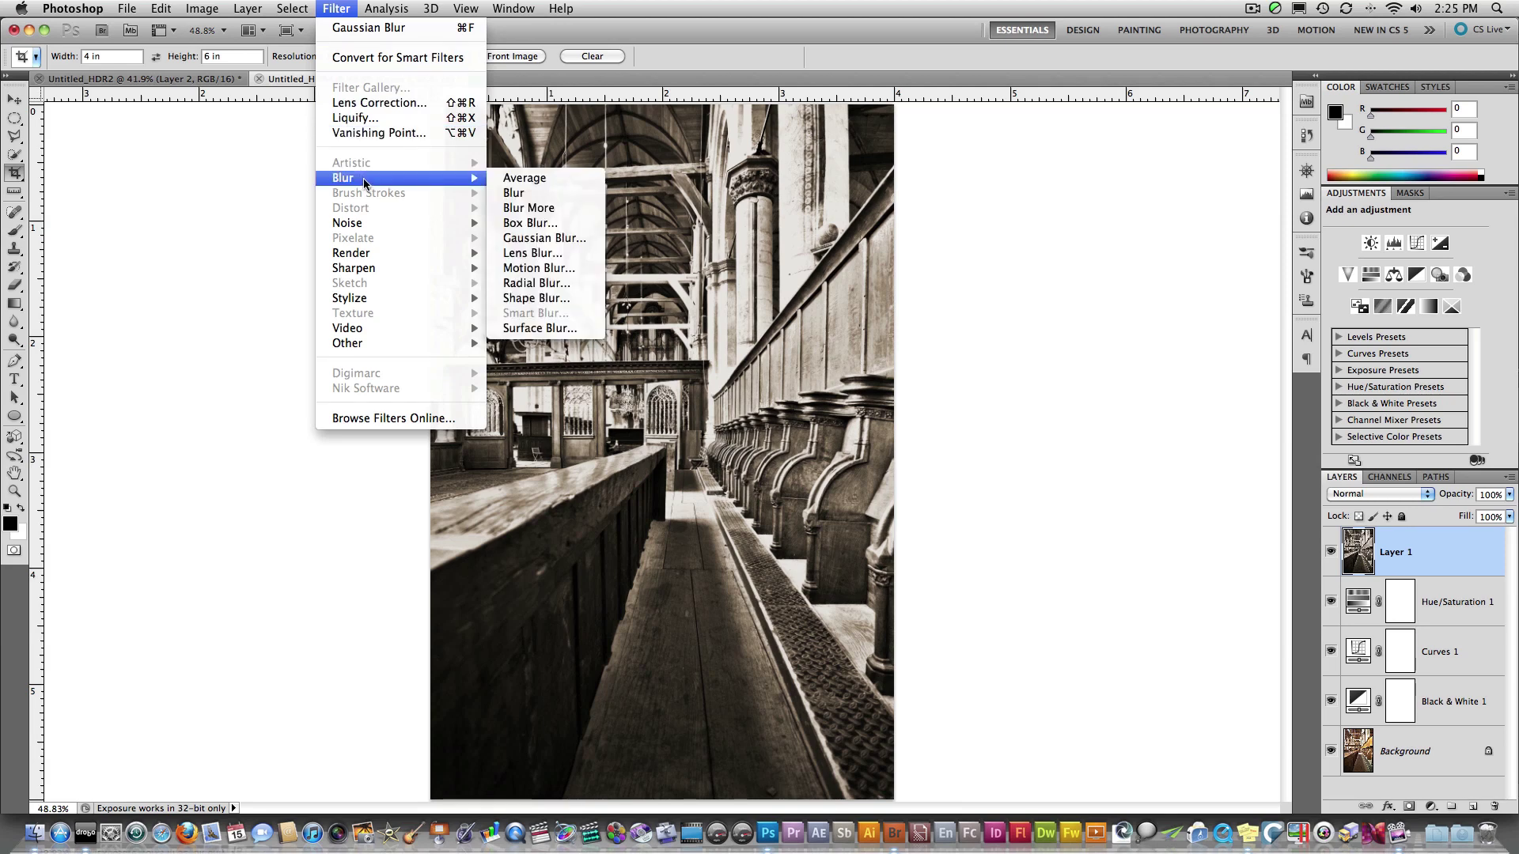
left_click(563, 239)
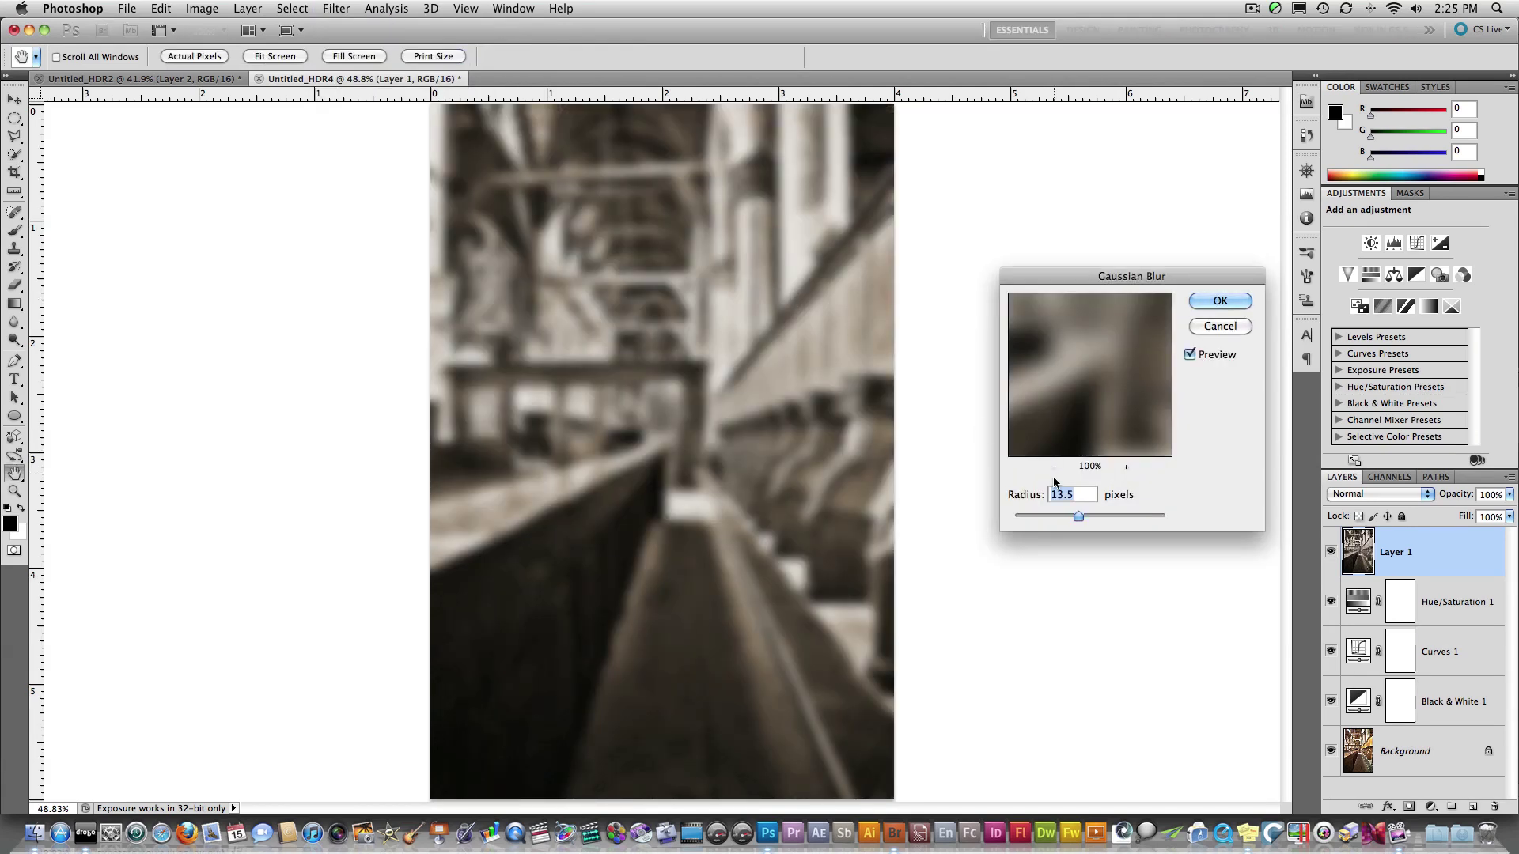
left_click_drag(1078, 515, 1061, 516)
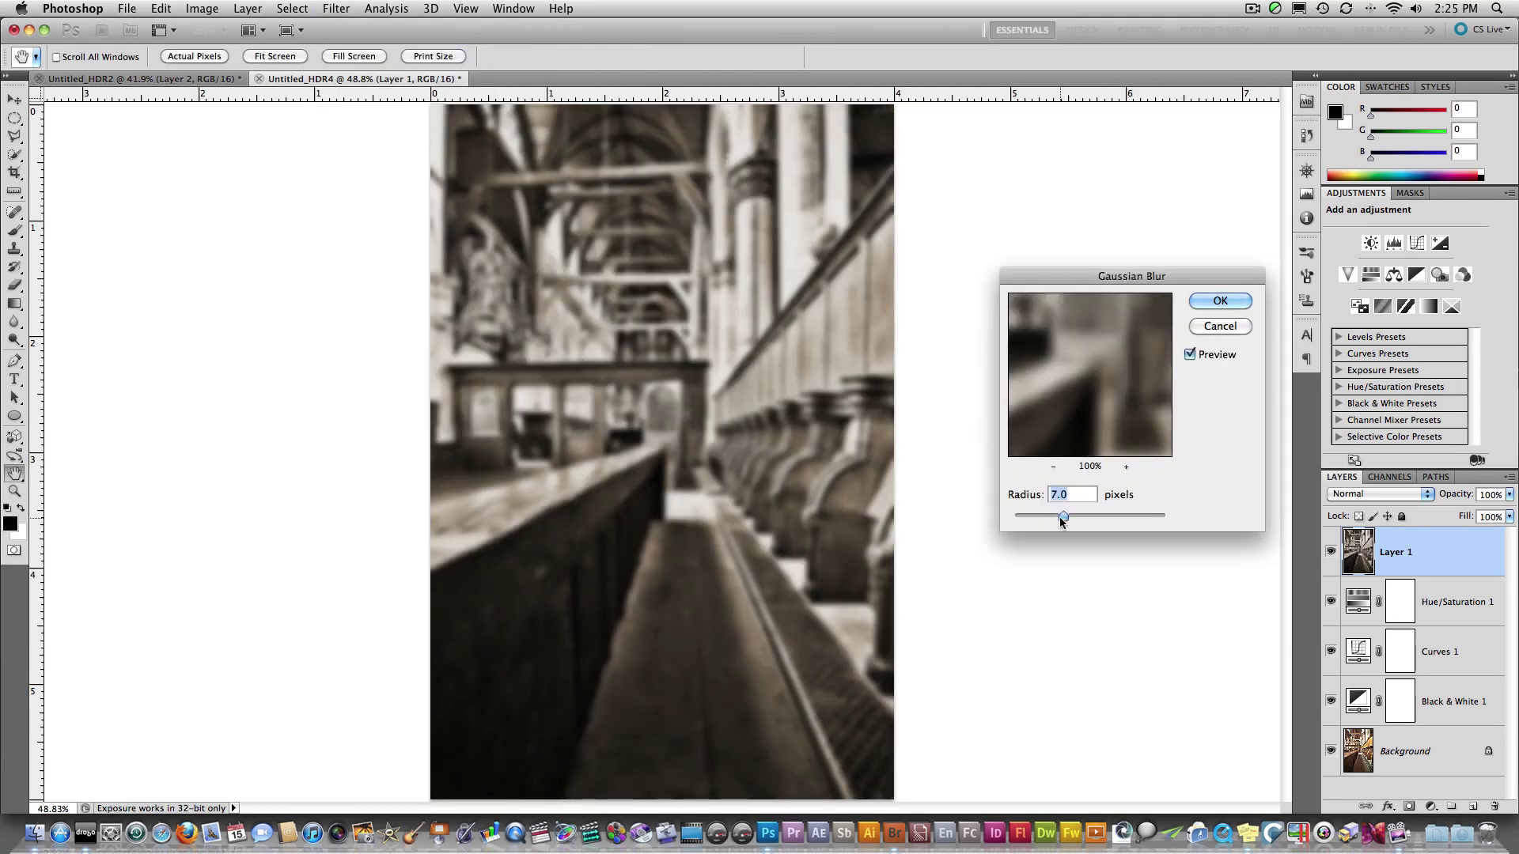
left_click(1222, 301)
Draw a tall elliptical marquee selection over the image centre.
key("c")
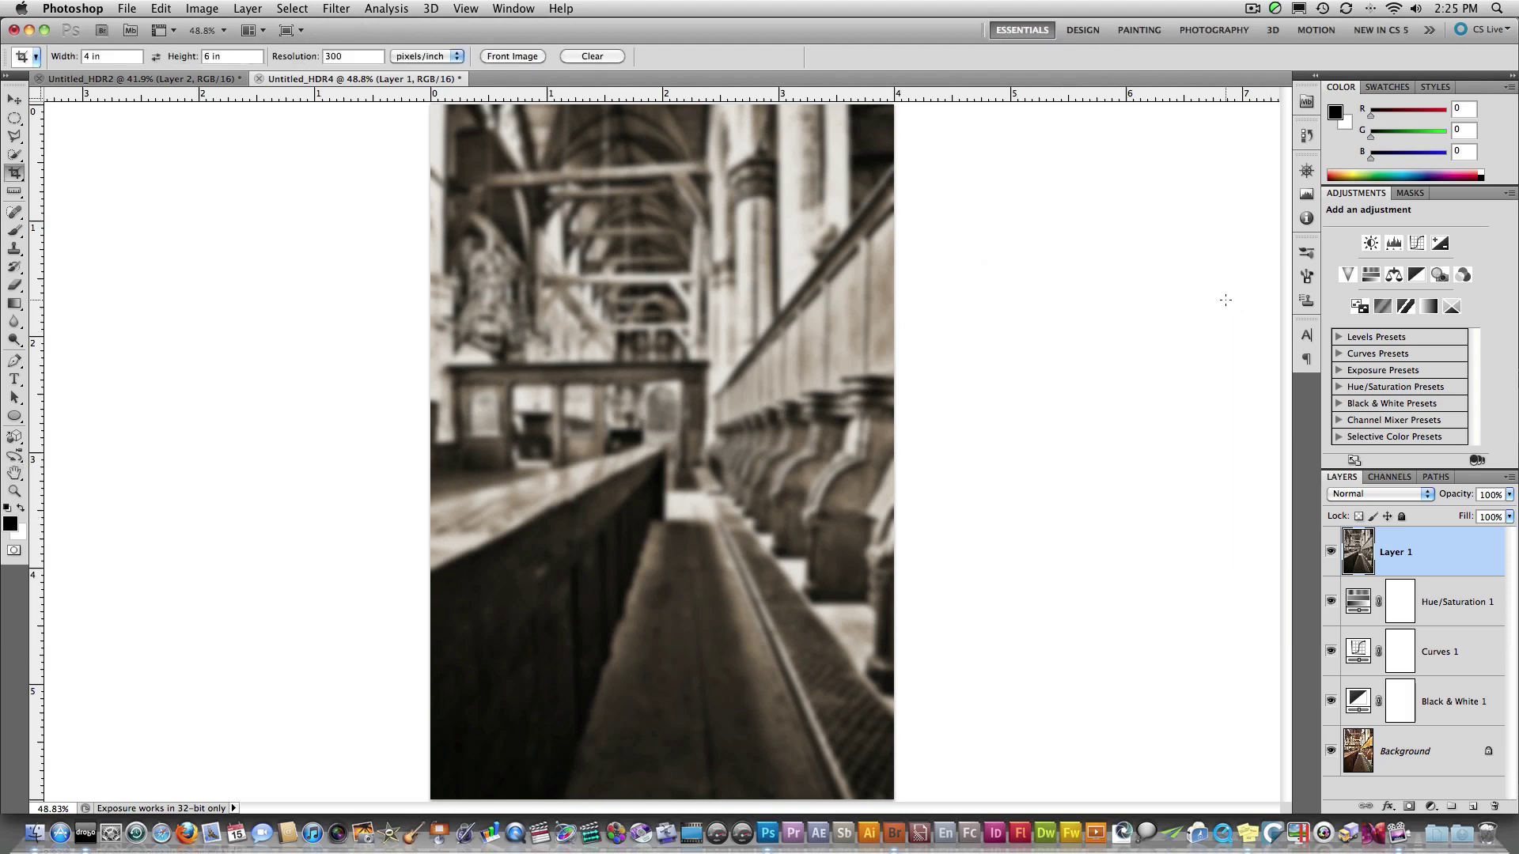
left_click(17, 121)
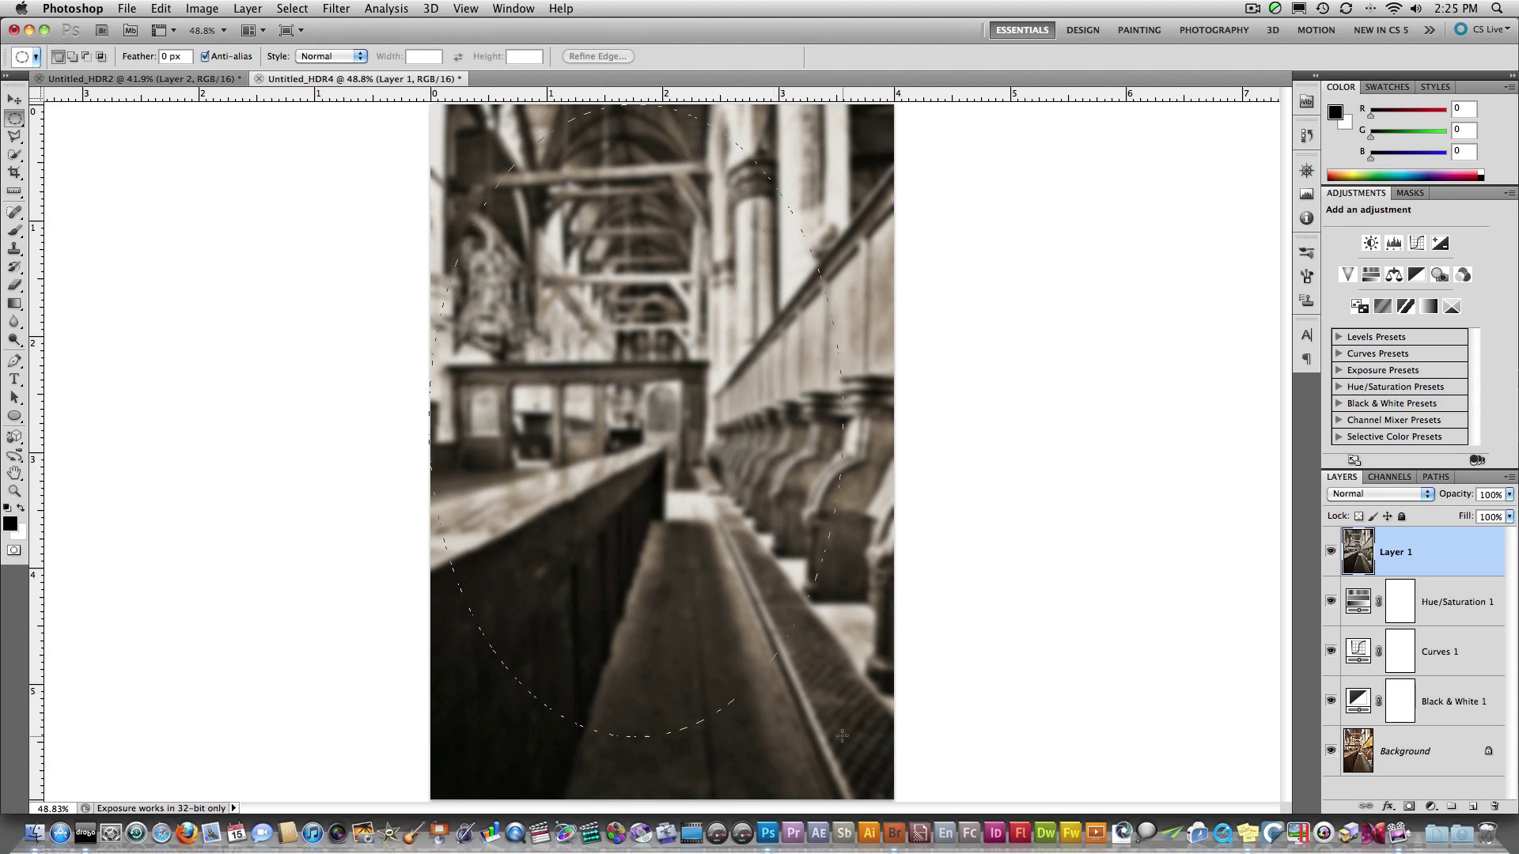
left_click_drag(842, 736, 887, 782)
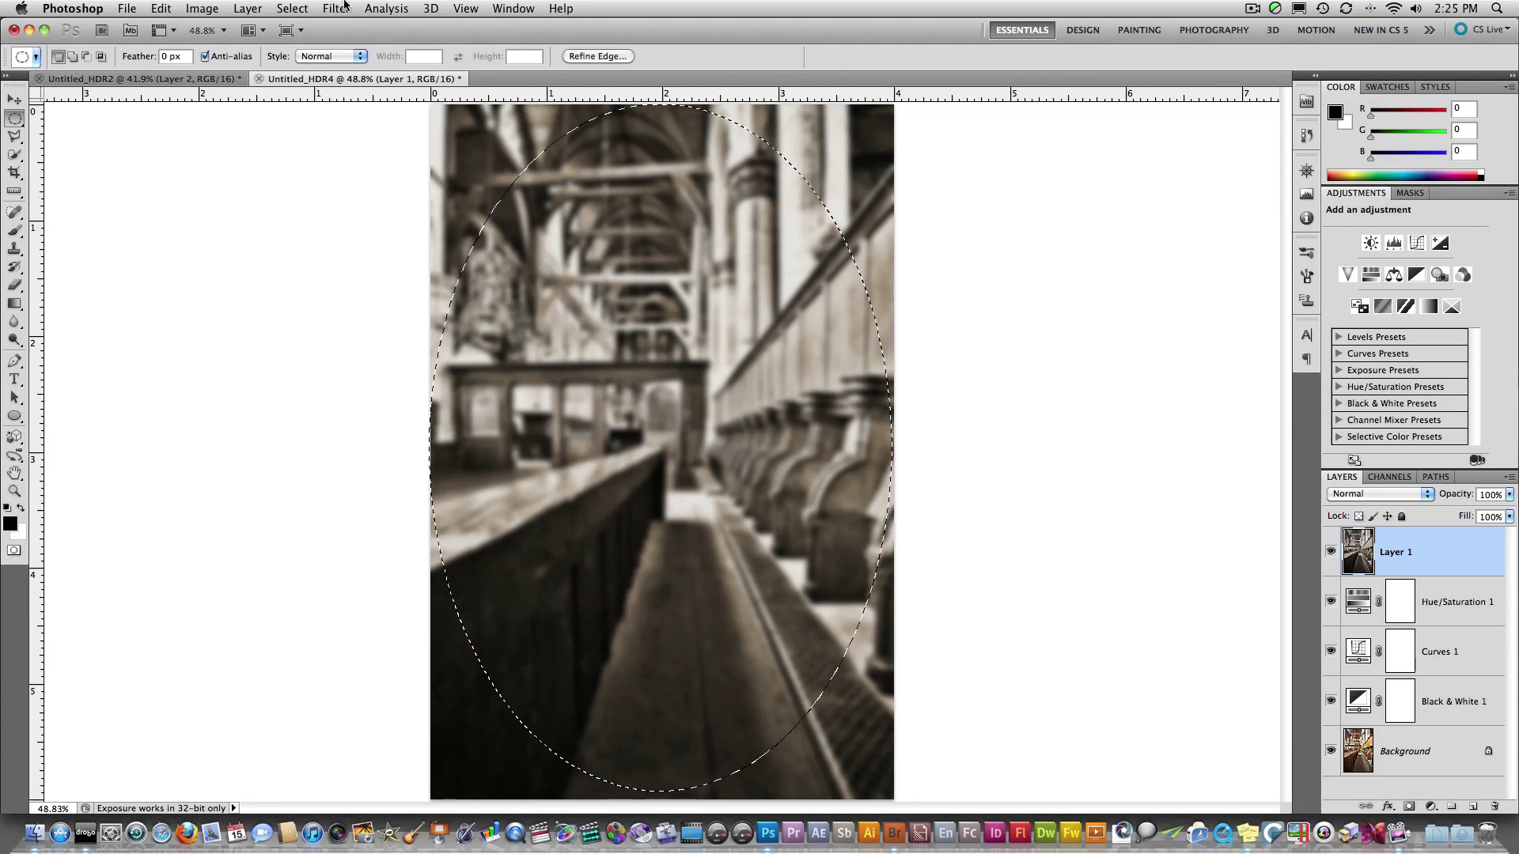
Feather the oval selection by 200 pixels.
left_click(292, 8)
mouse_move(316, 208)
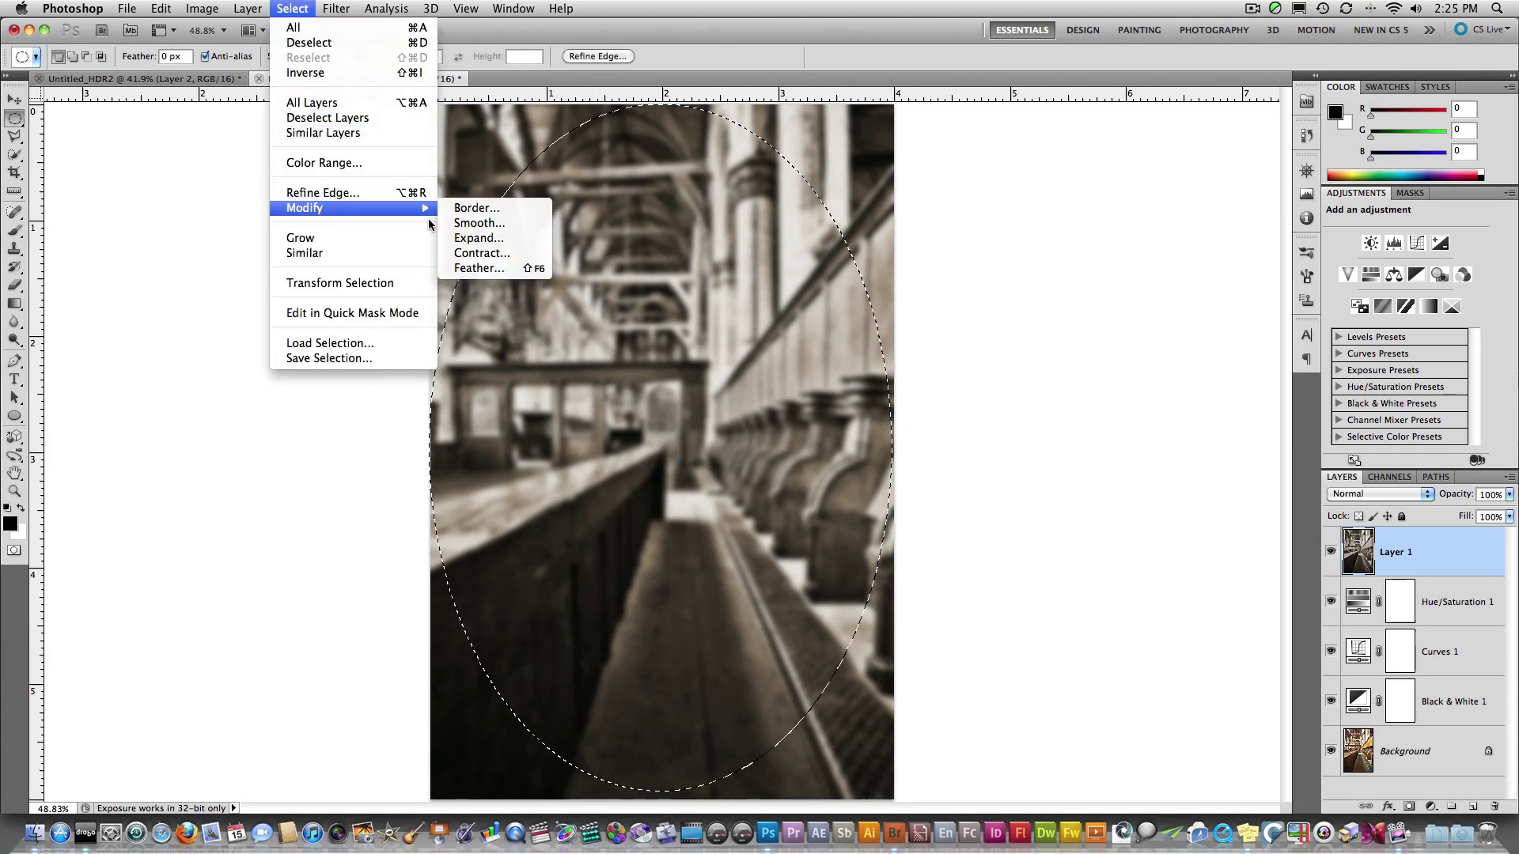
left_click(479, 268)
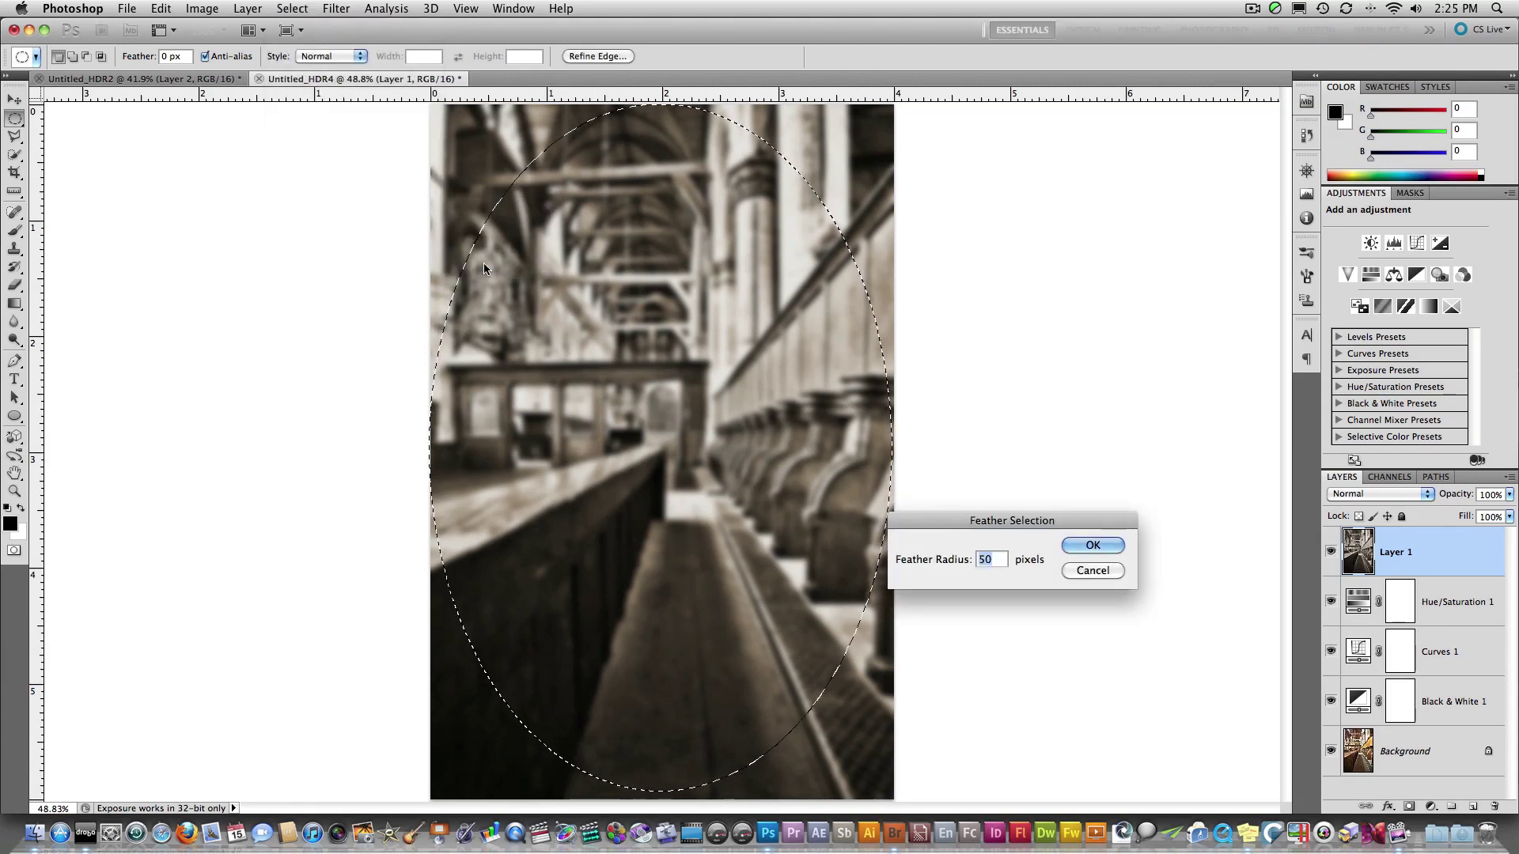
key("Return")
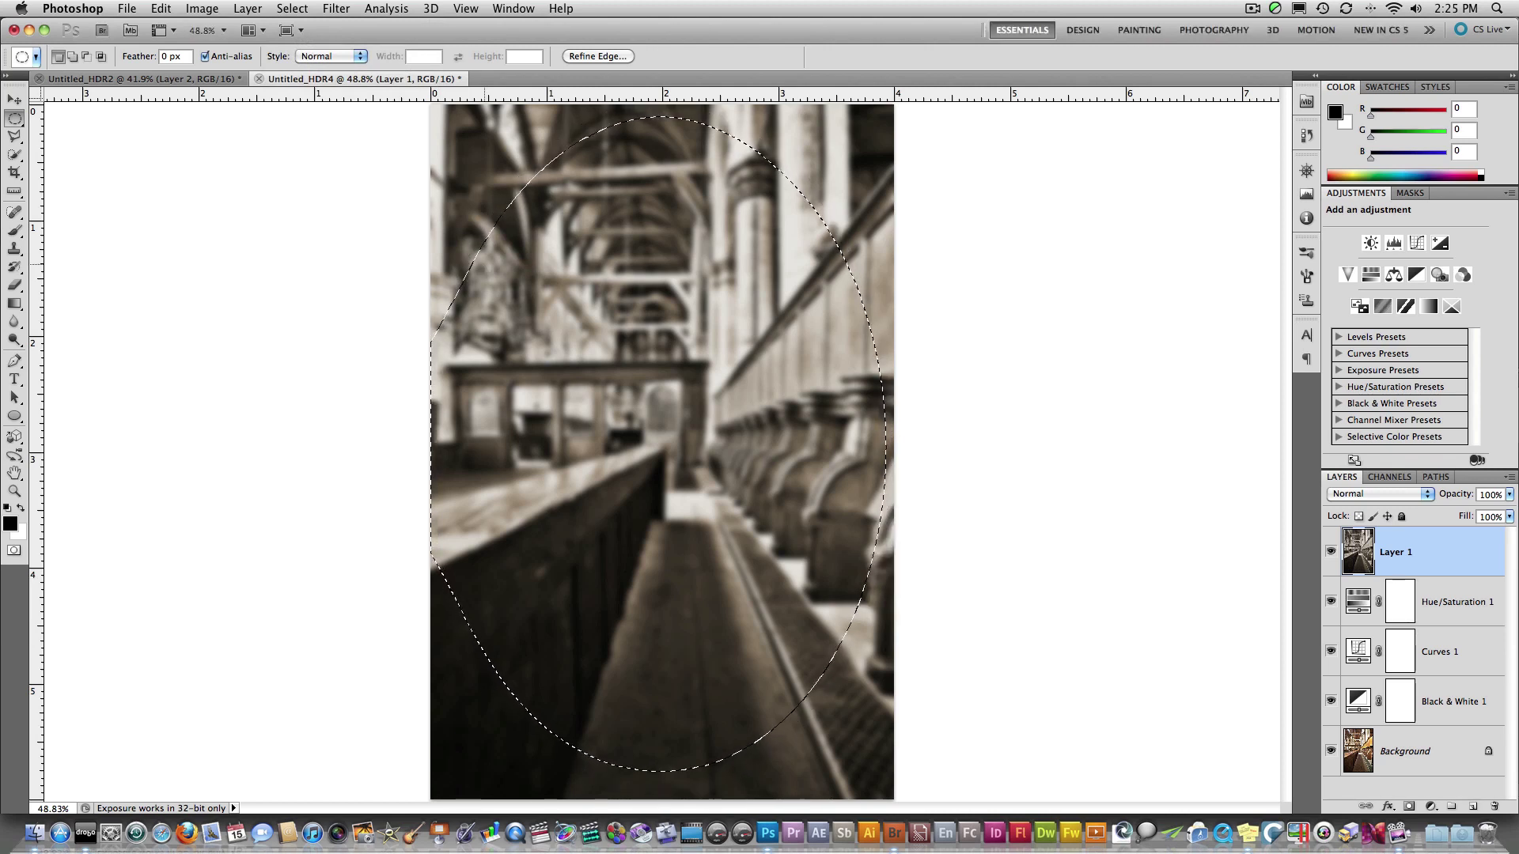
key("shift+m")
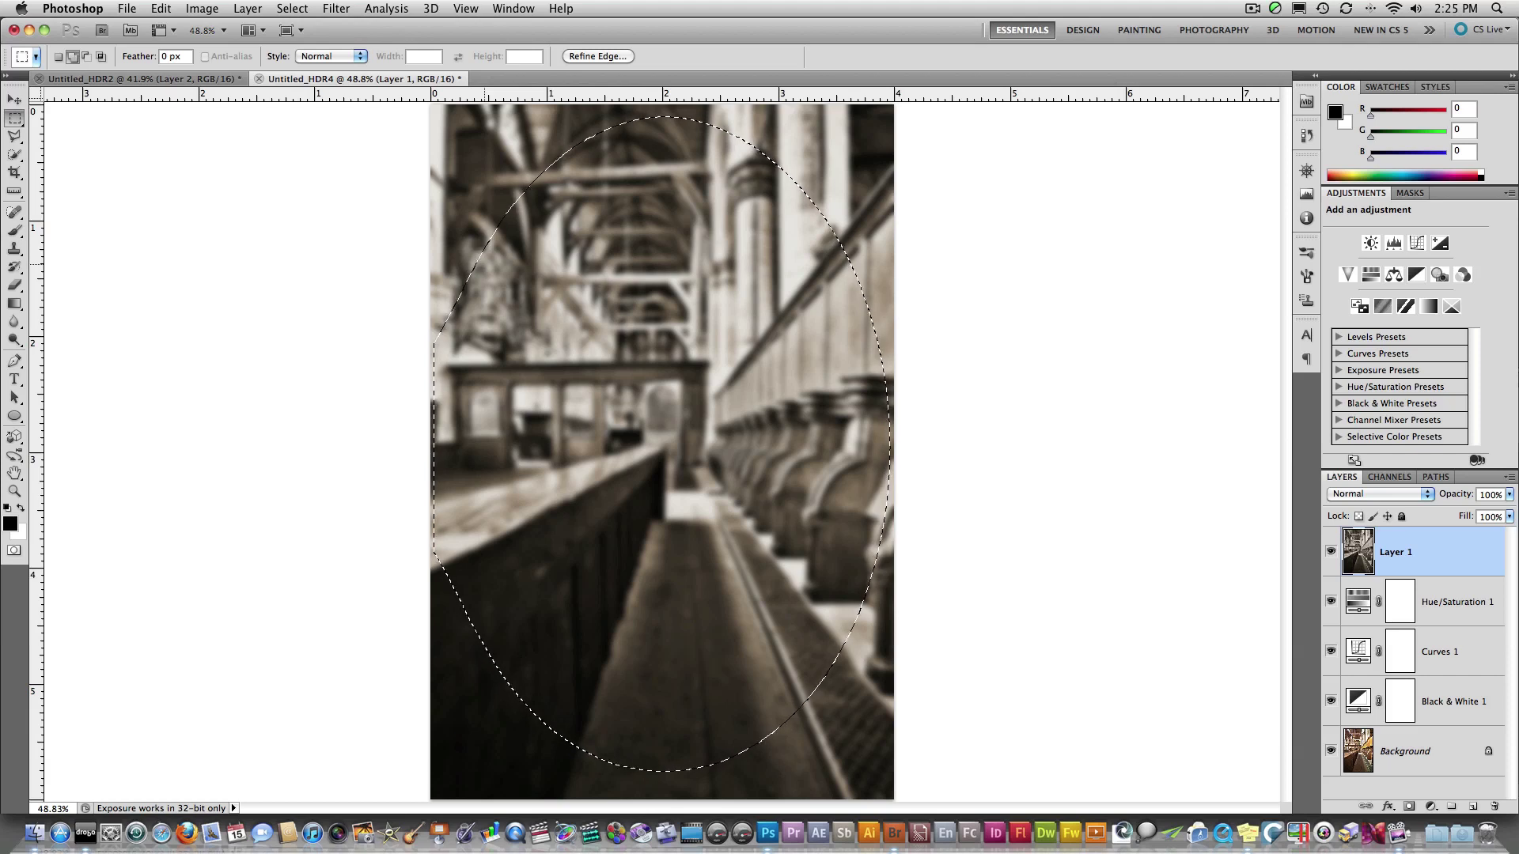
left_click(292, 8)
mouse_move(316, 208)
left_click(473, 268)
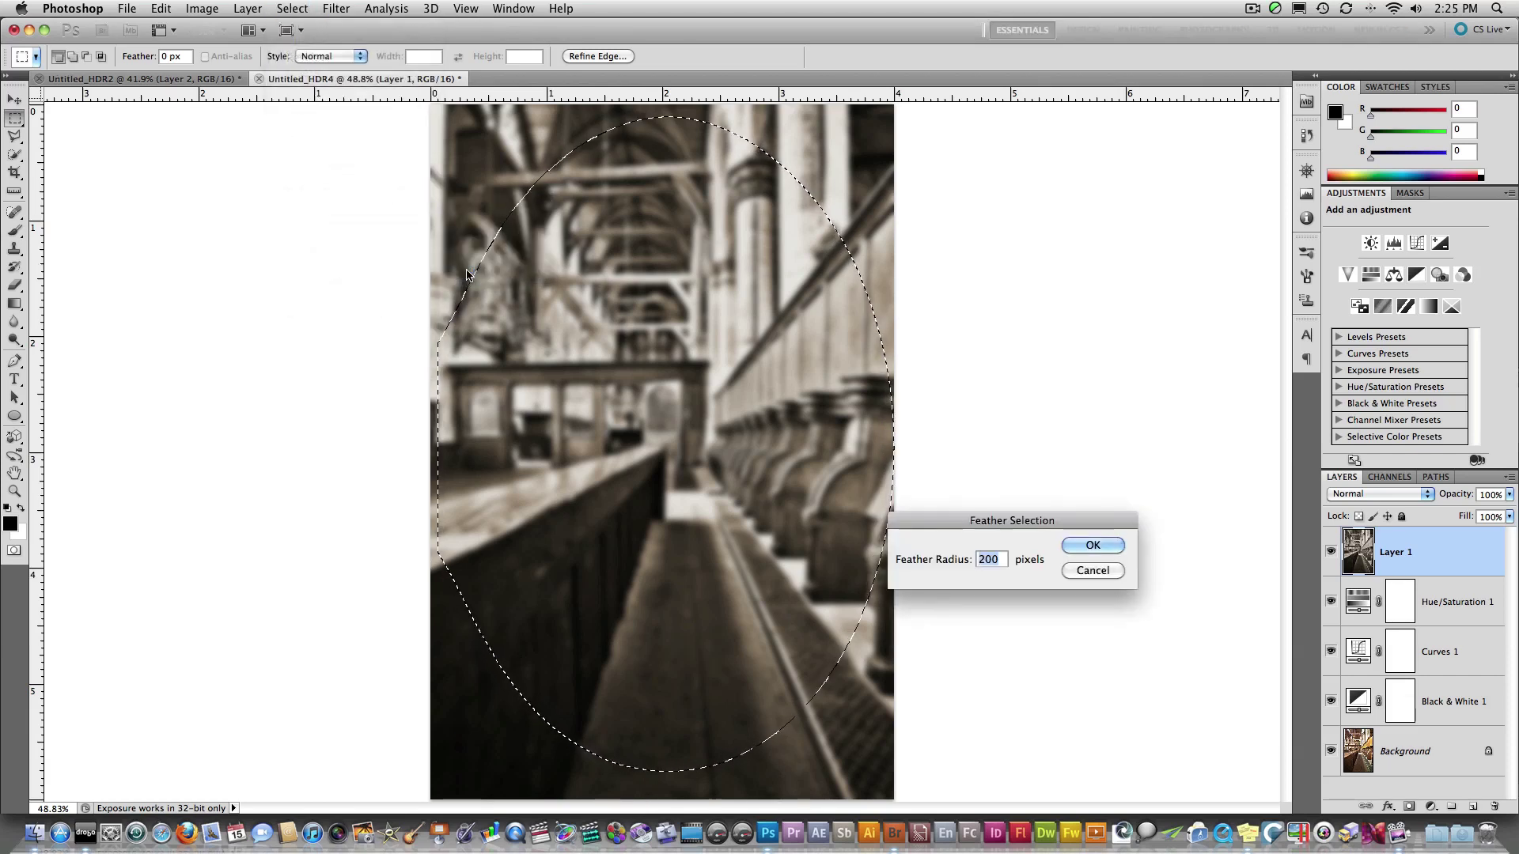
key("Return")
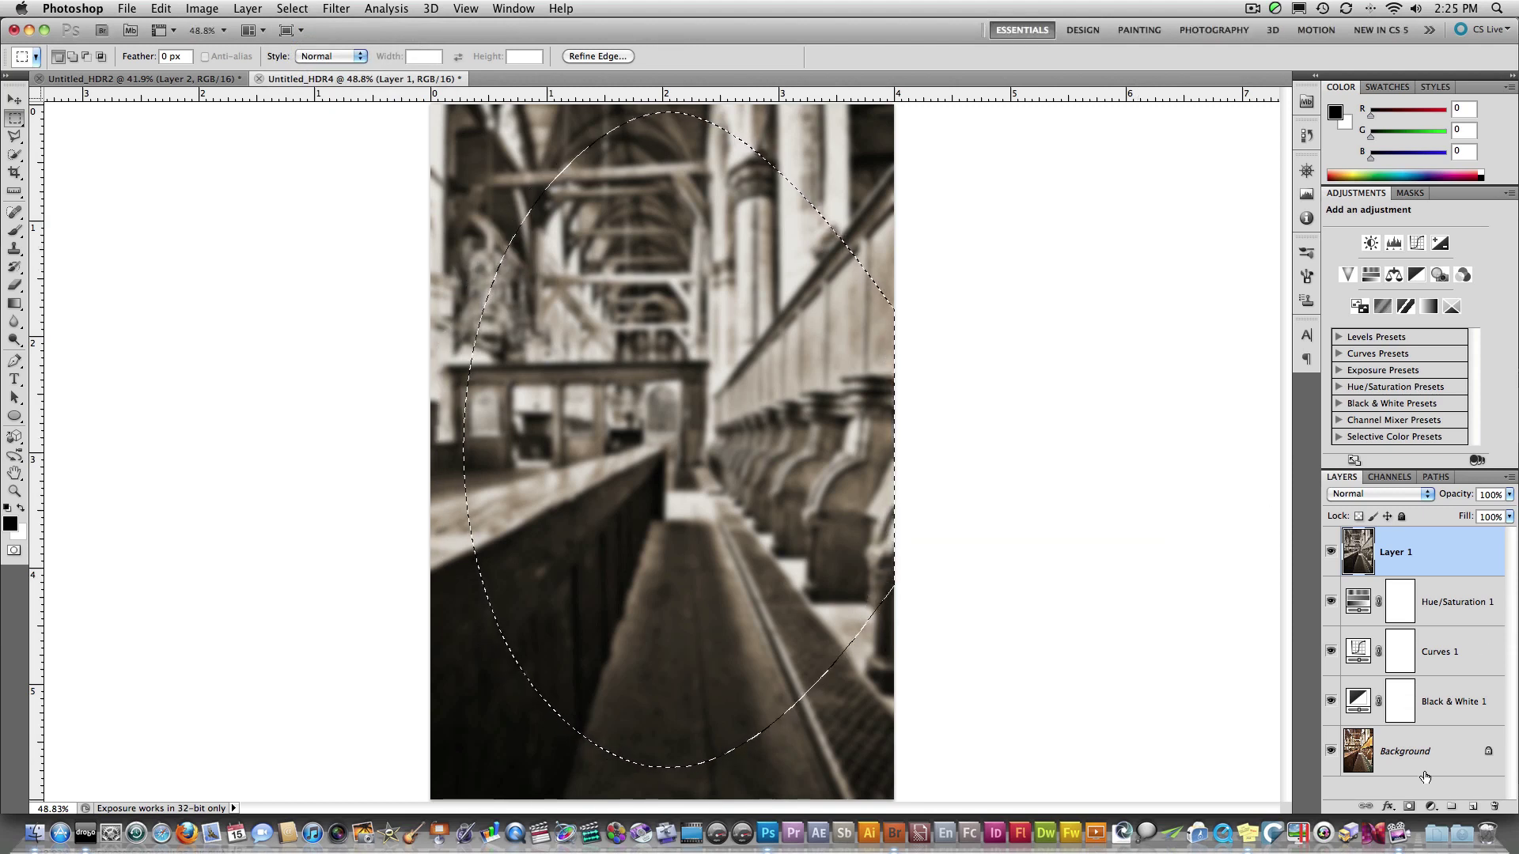
Add a layer mask from the oval and invert it so only the edges blur.
left_click(1409, 806)
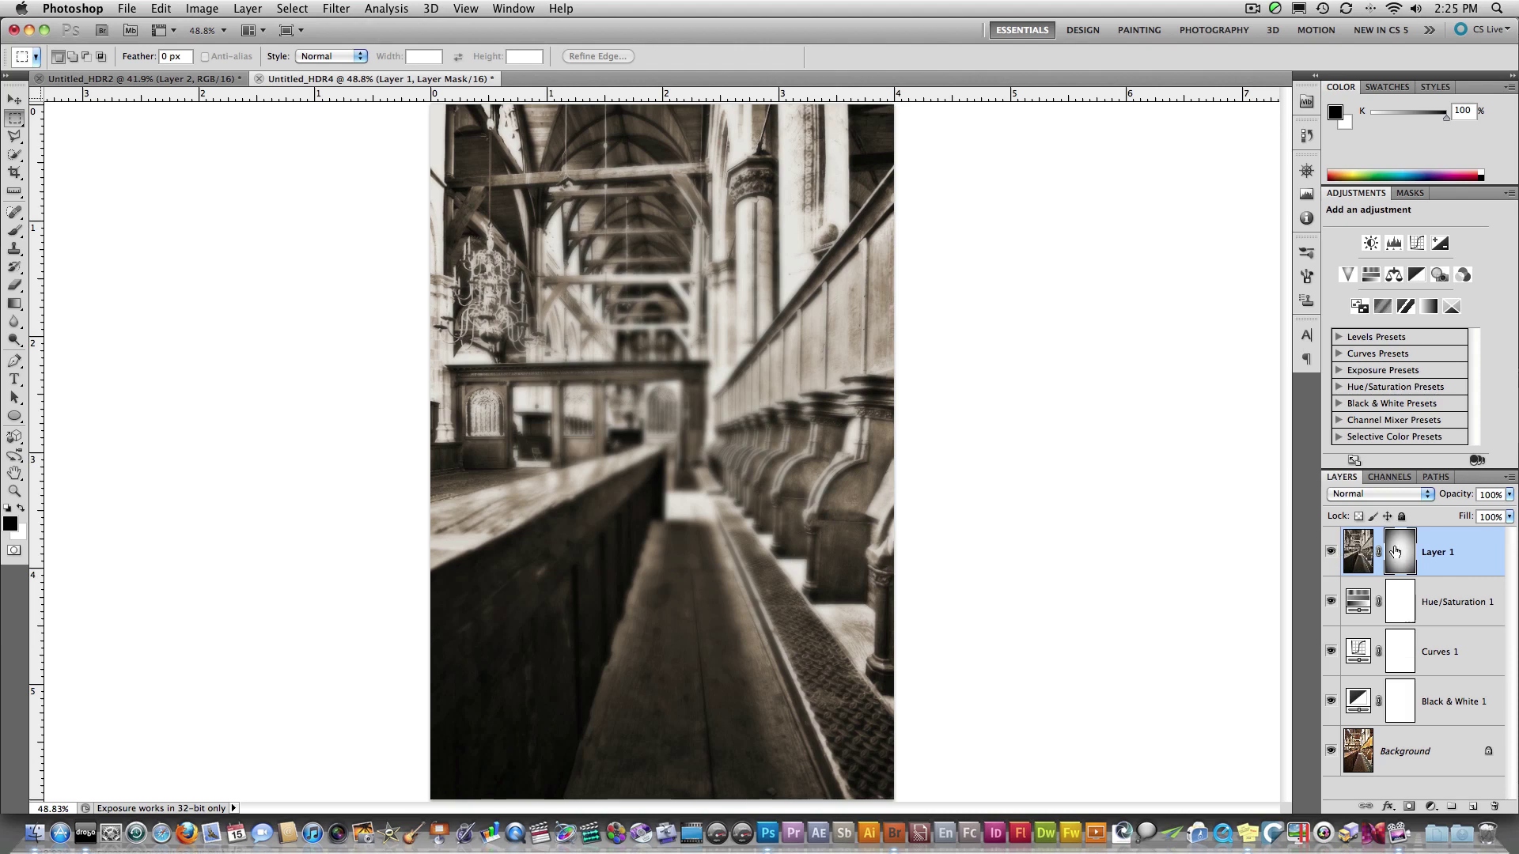
key("super+i")
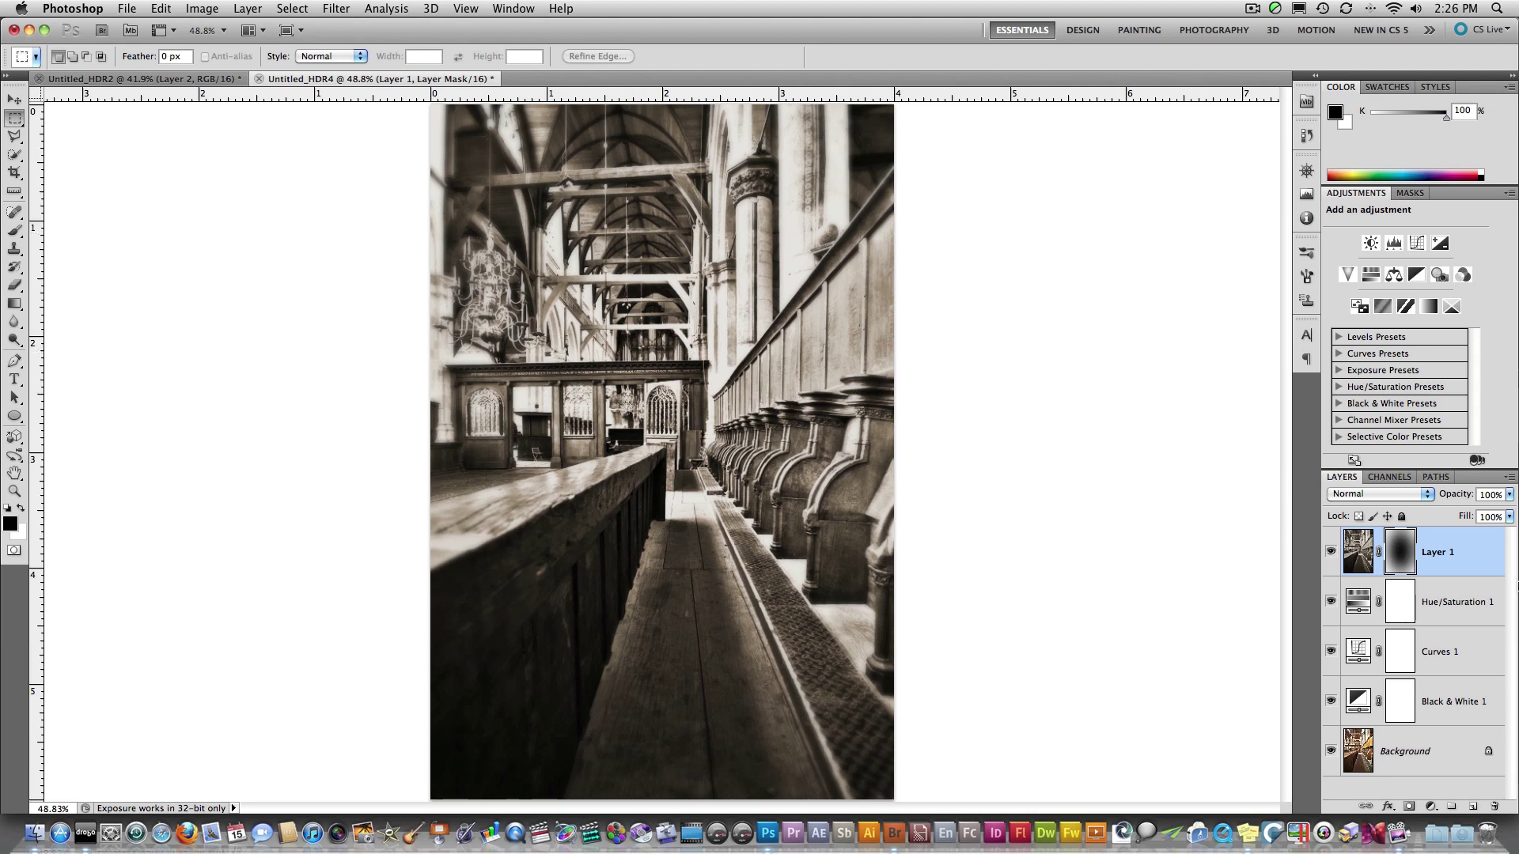
left_click(1403, 563, "shift")
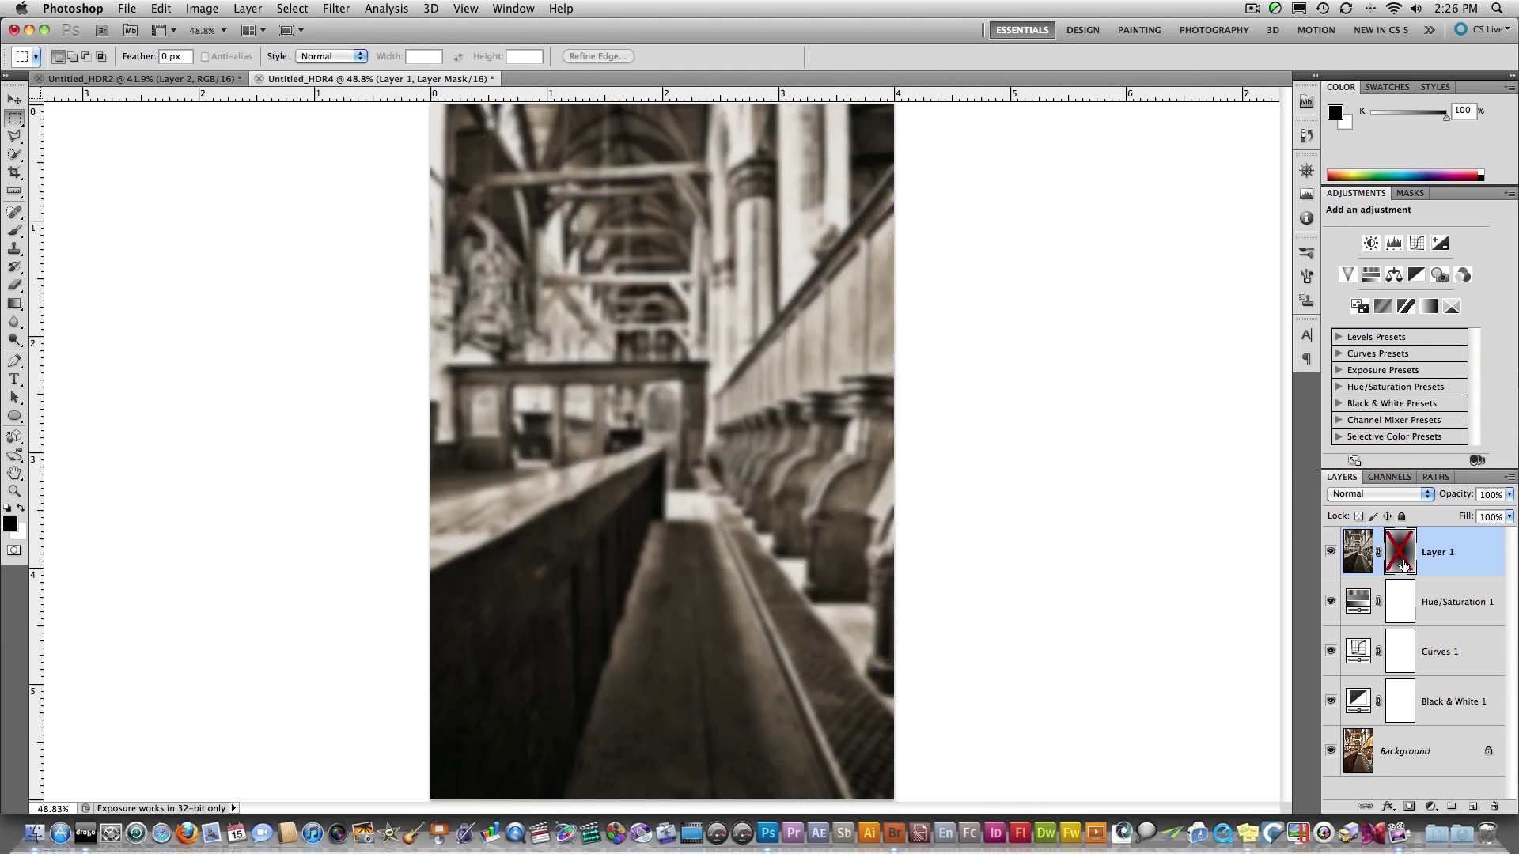
left_click(1403, 563, "shift")
left_click(1402, 563, "shift")
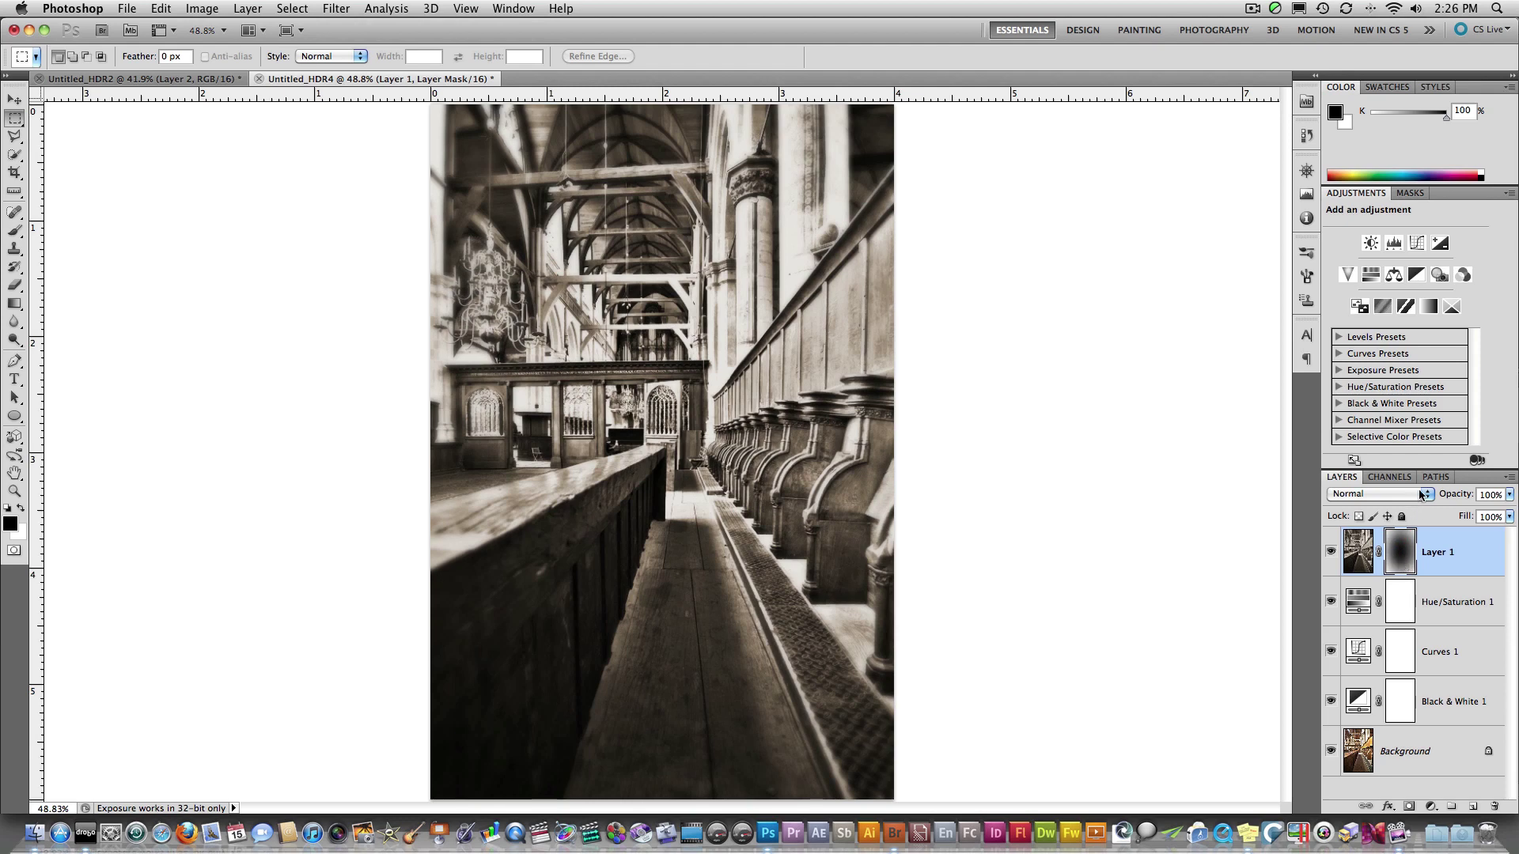
Set the blurred layer's opacity to 84%.
left_click(1510, 495)
left_click_drag(1487, 511, 1492, 512)
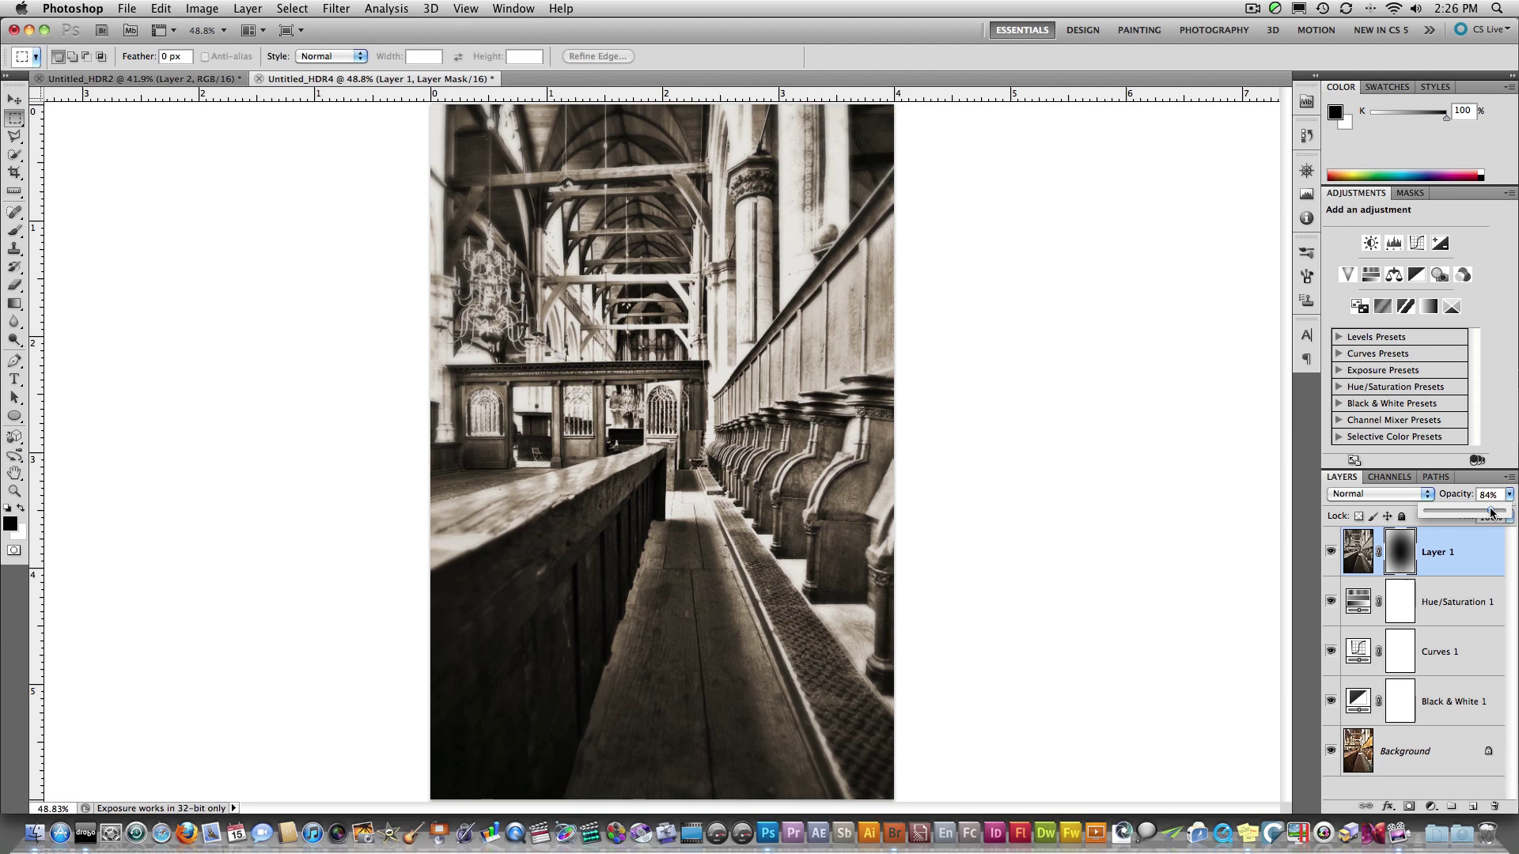
left_click(1473, 555)
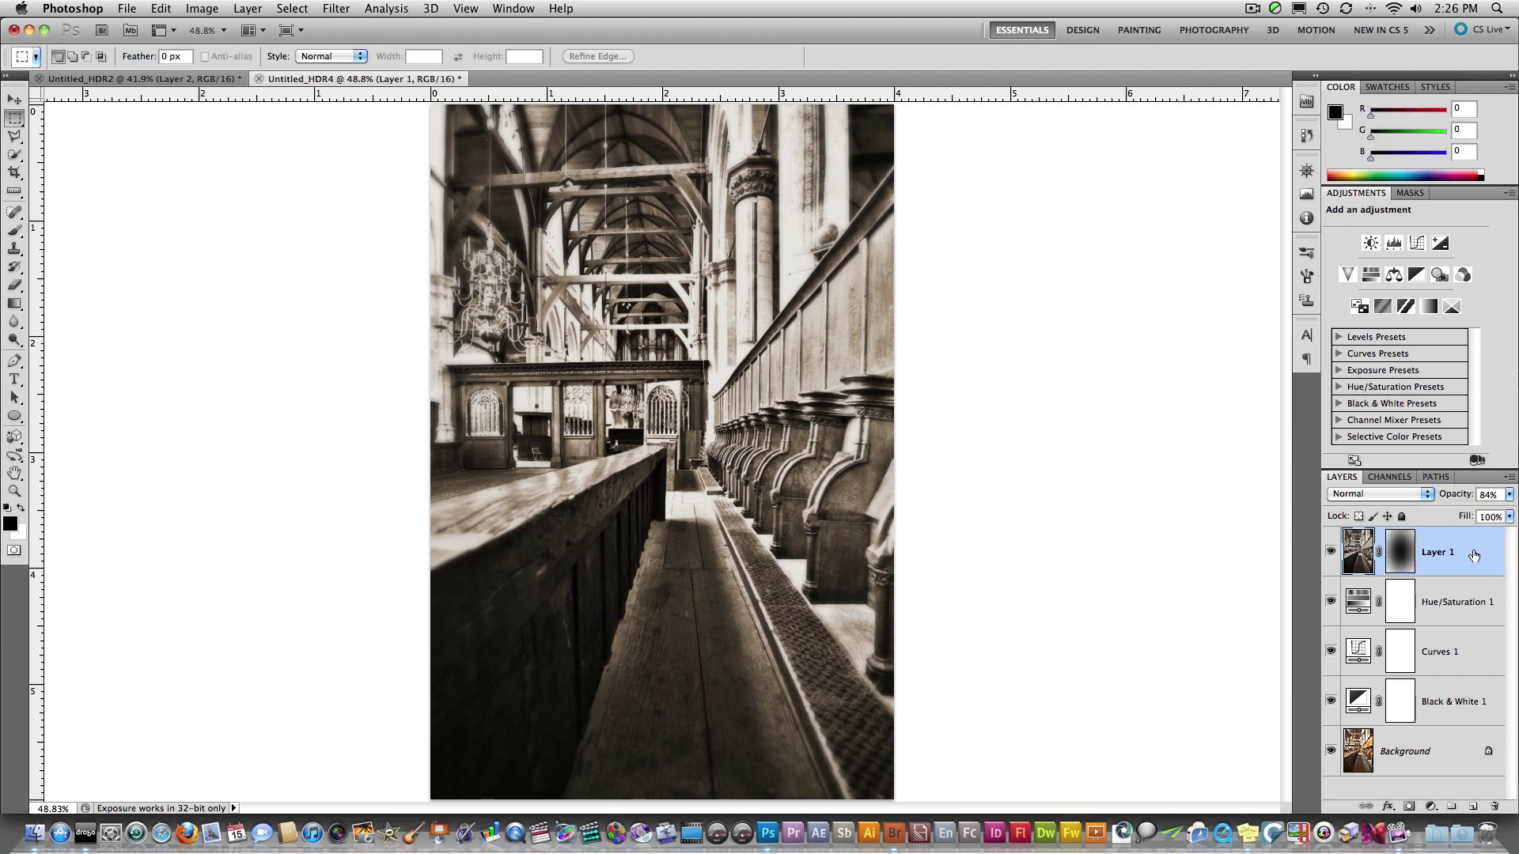
Load the vignette mask as a selection and add an Exposure layer at -1.50.
left_click(1401, 560, "super")
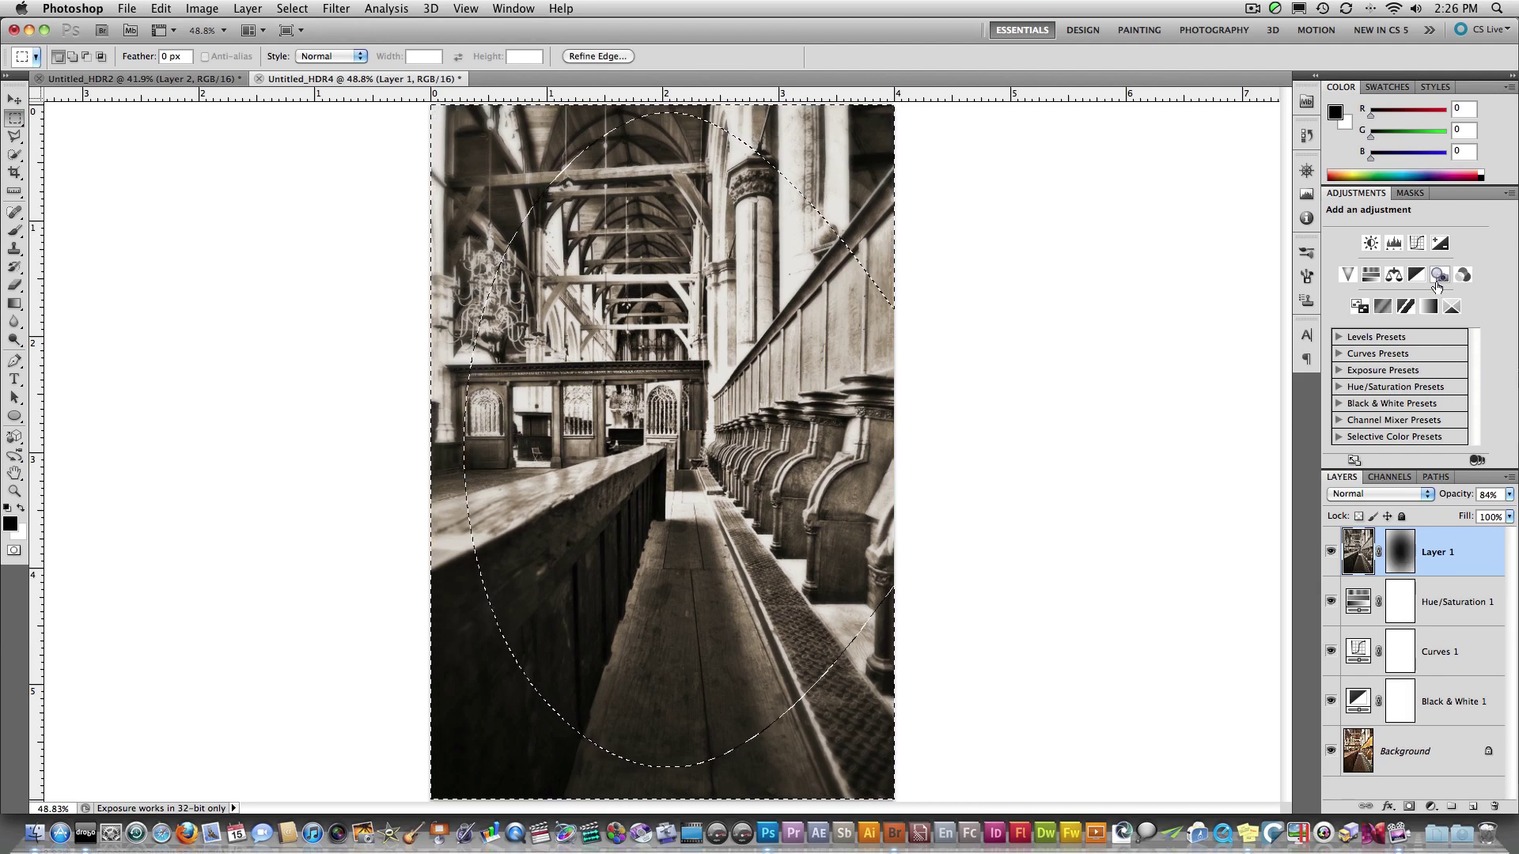
left_click(1439, 244)
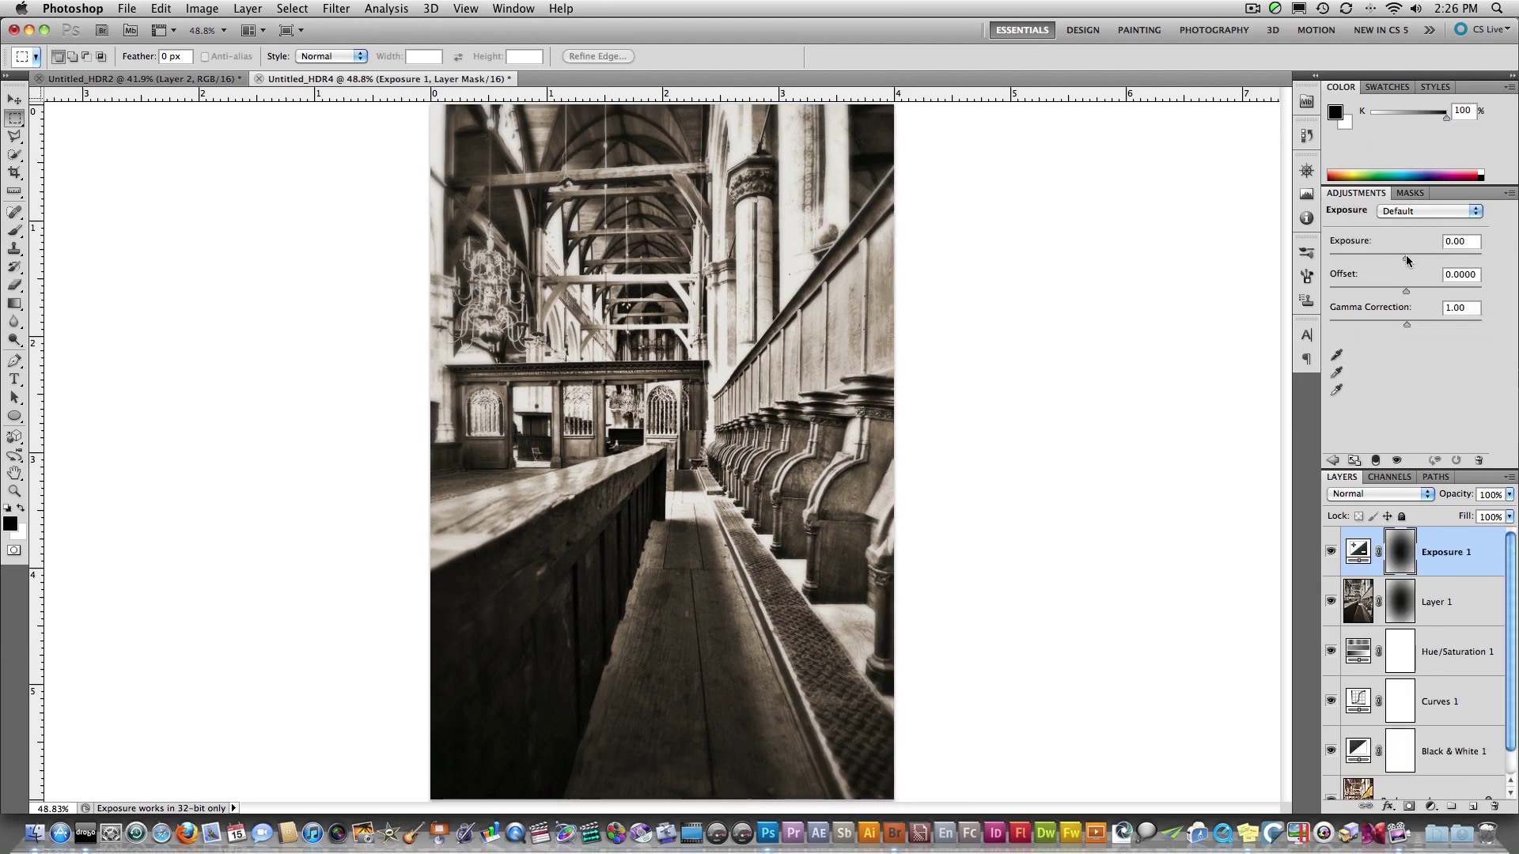
left_click_drag(1406, 258, 1398, 293)
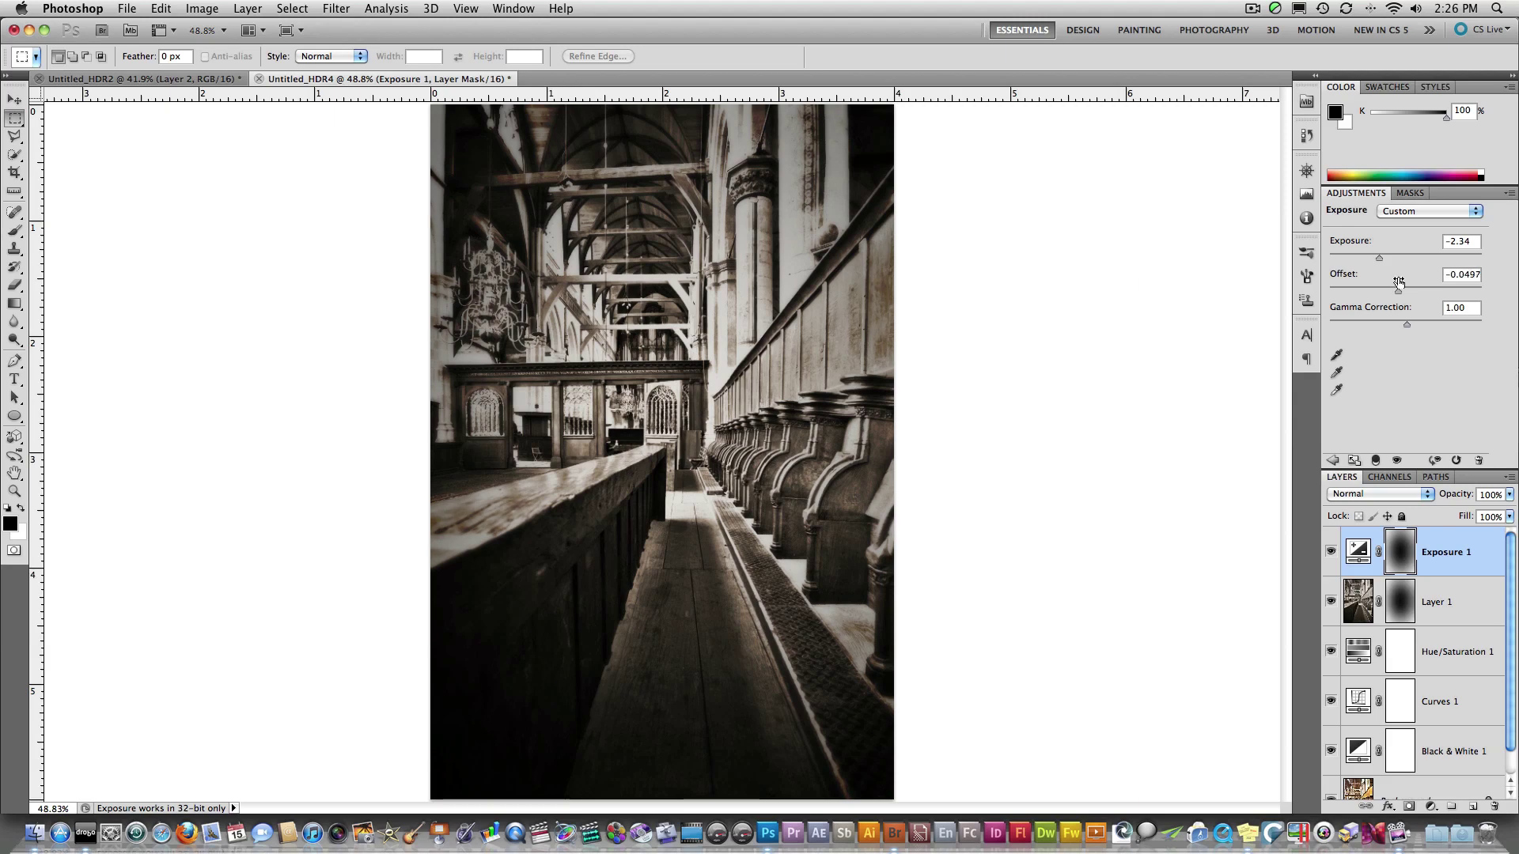
left_click(1388, 257)
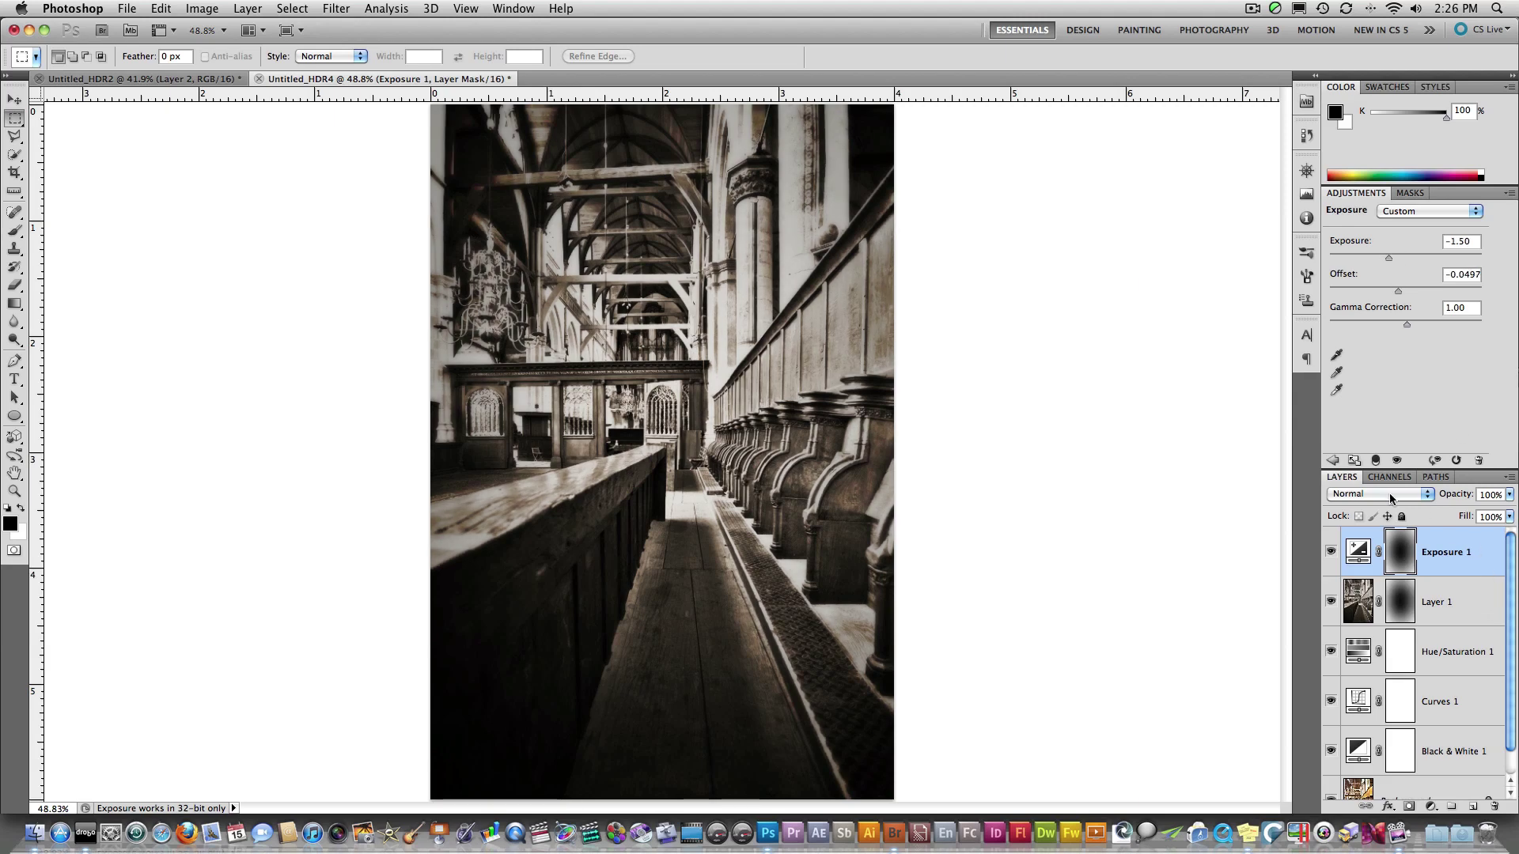
Add a second Curves layer raising input 123 to output 145.
left_click(1333, 460)
left_click(1420, 244)
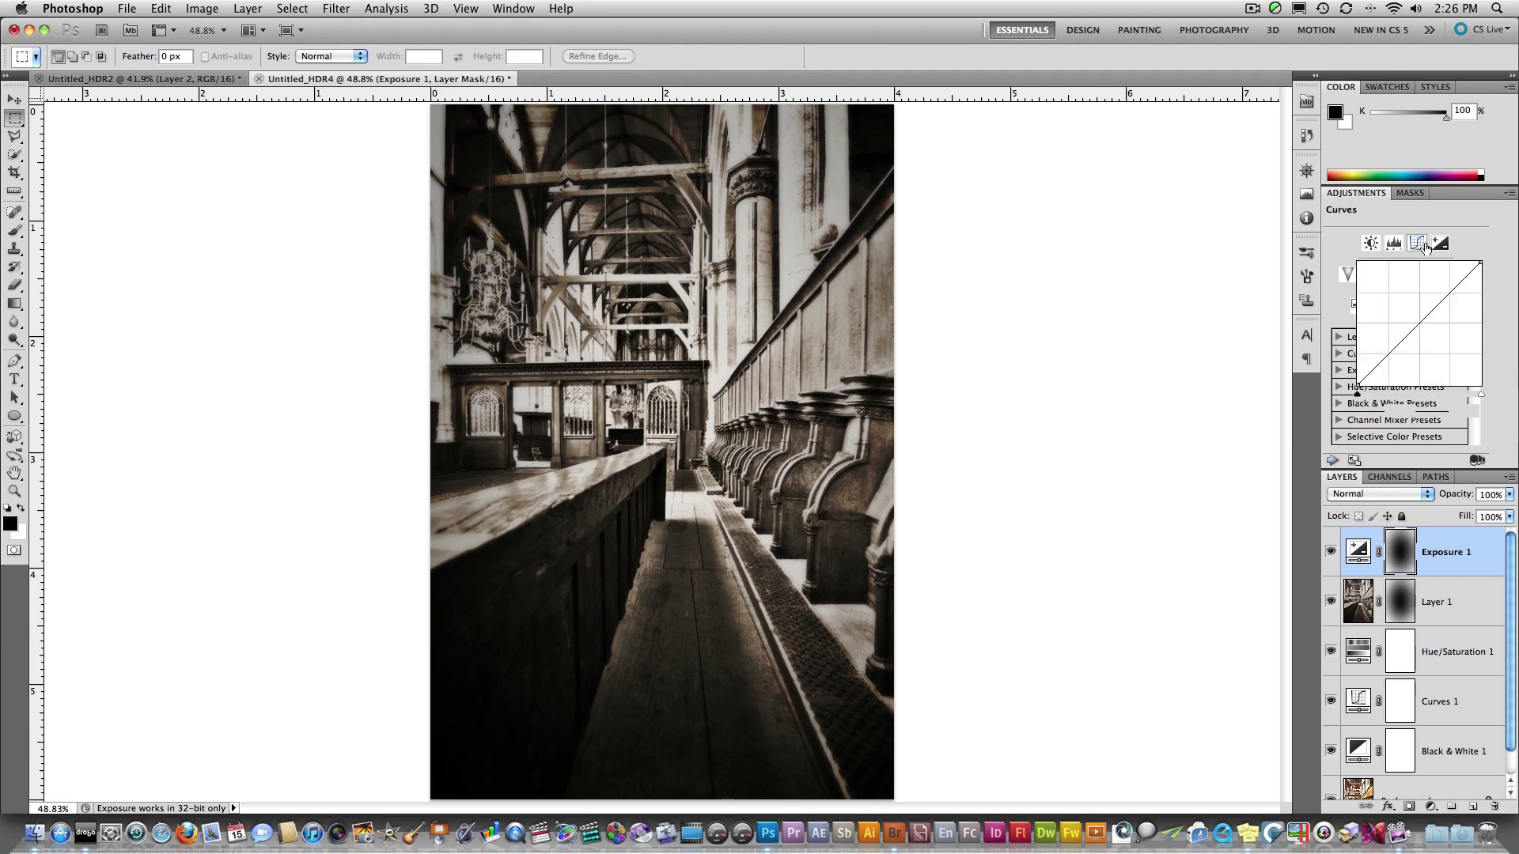
left_click_drag(1417, 320, 1417, 315)
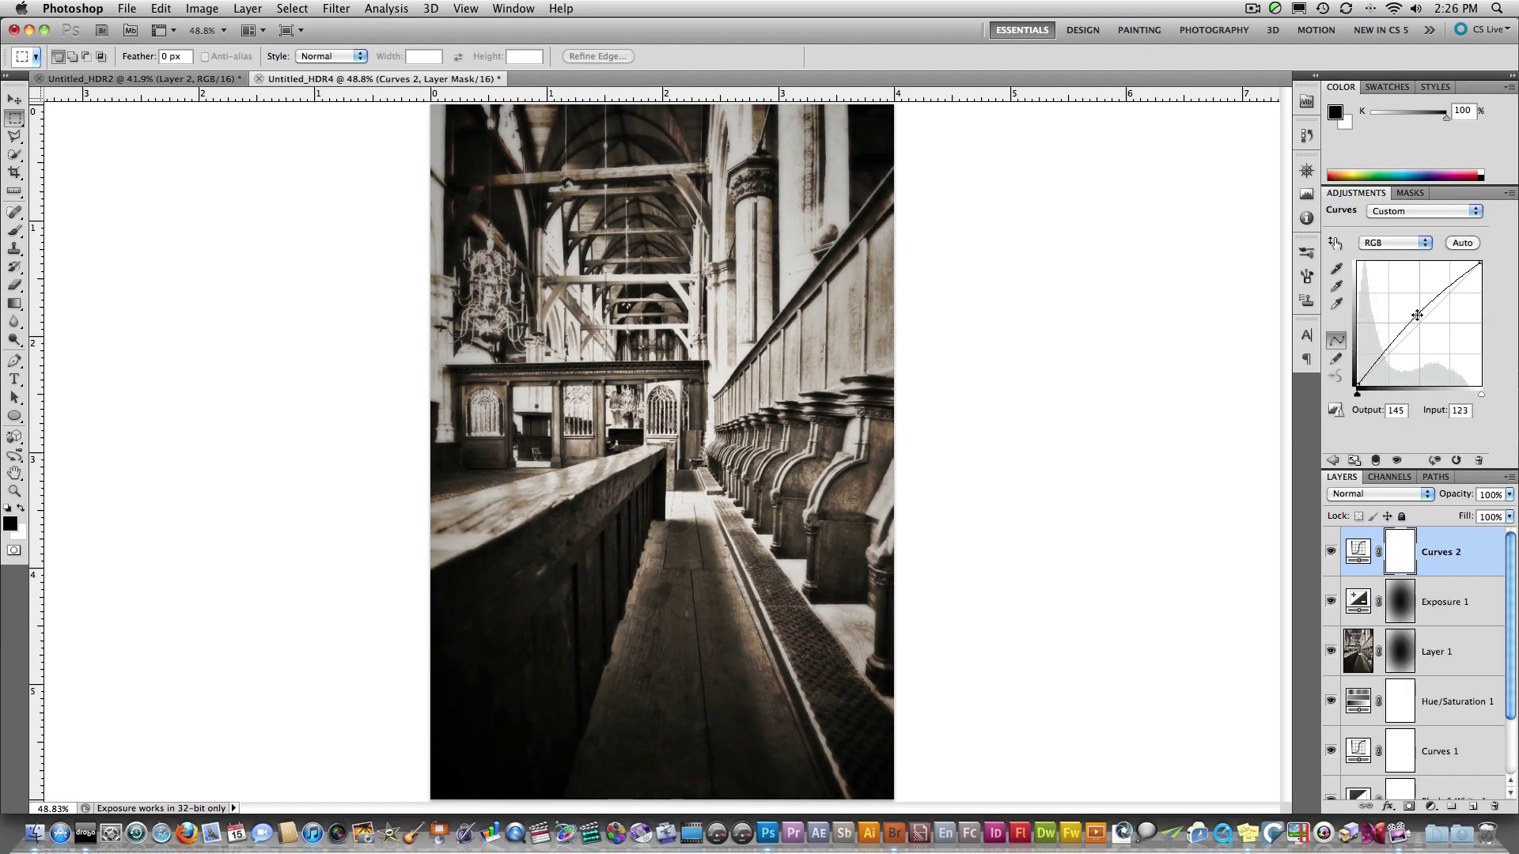